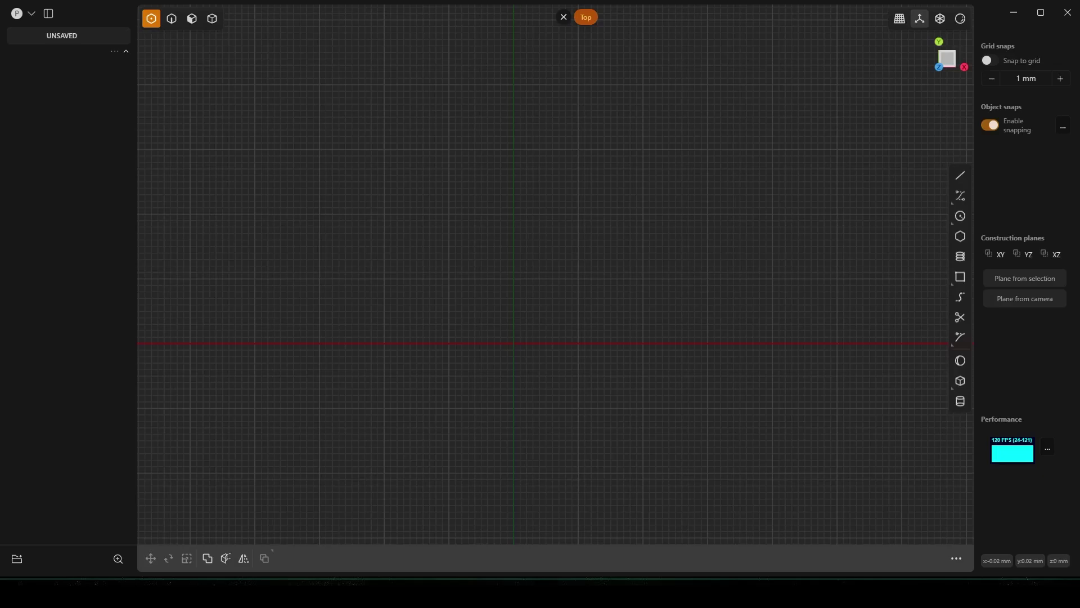
- Place the reference image at the origin in the top view and set its opacity to 0.50
left_click(525, 343)
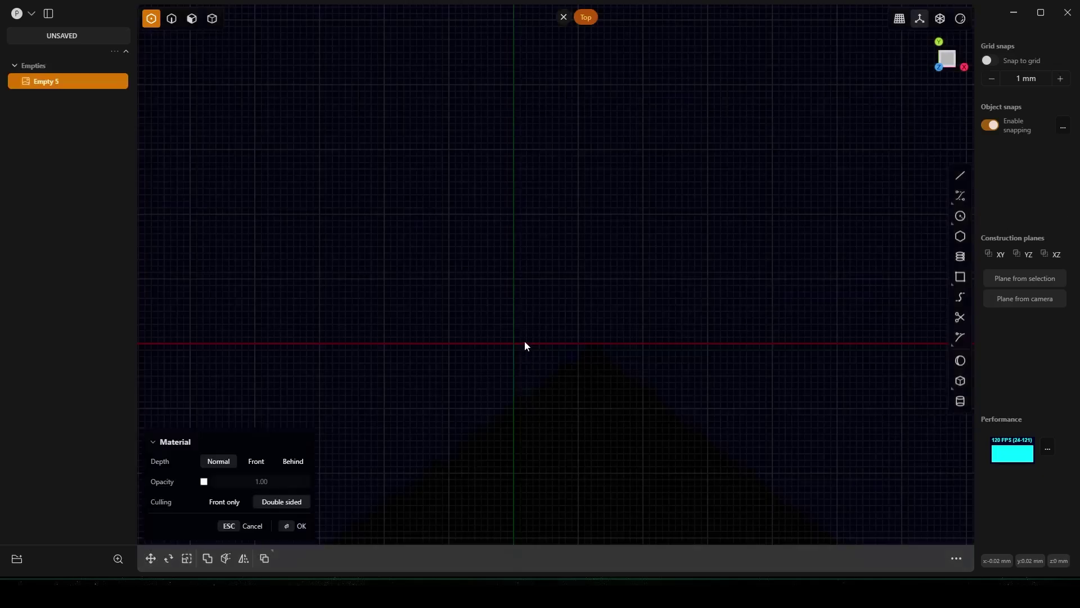
left_click(204, 482)
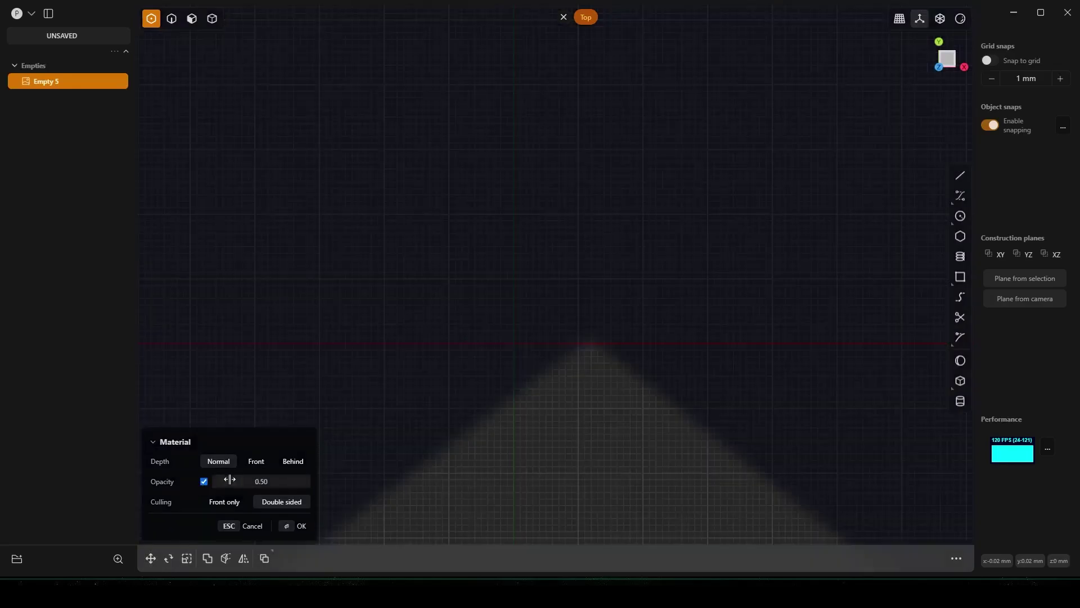
left_click(254, 469)
left_click(296, 527)
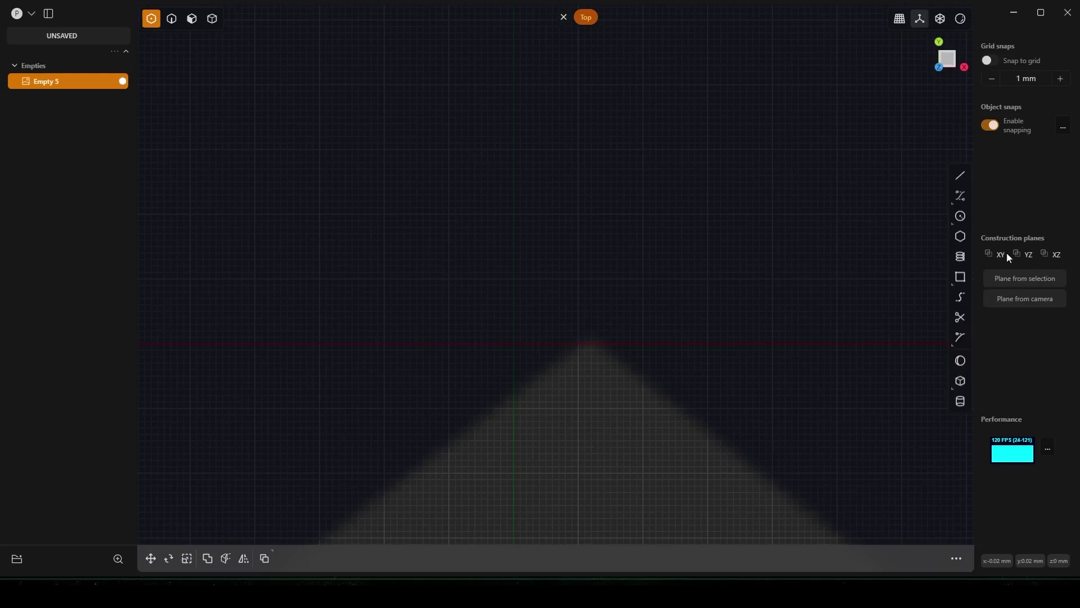
- Draw a circle with a 70 mm diameter centred on the origin
left_click(960, 217)
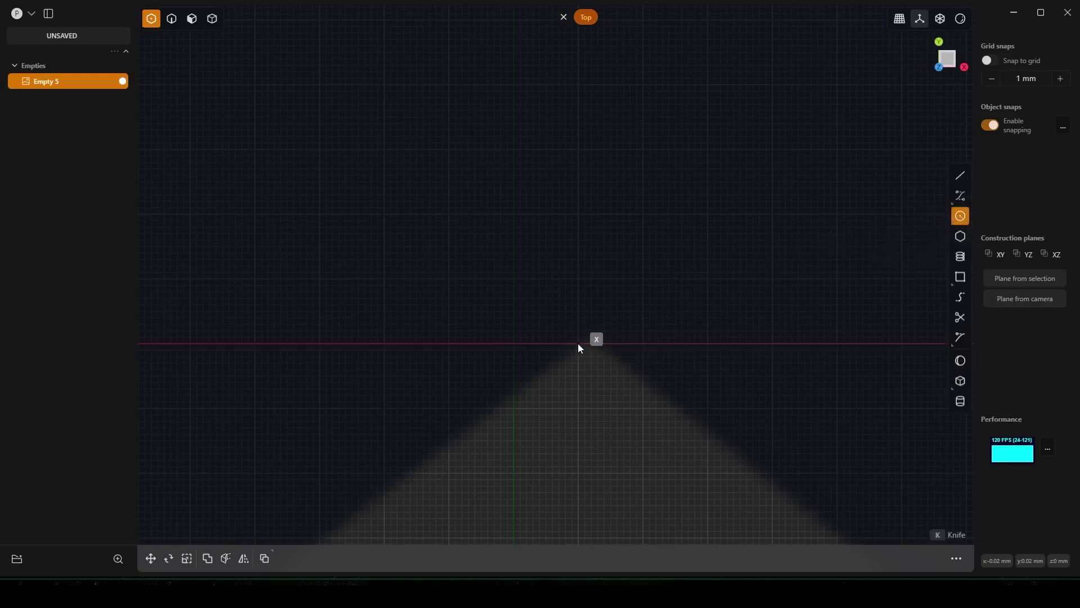
left_click(520, 345)
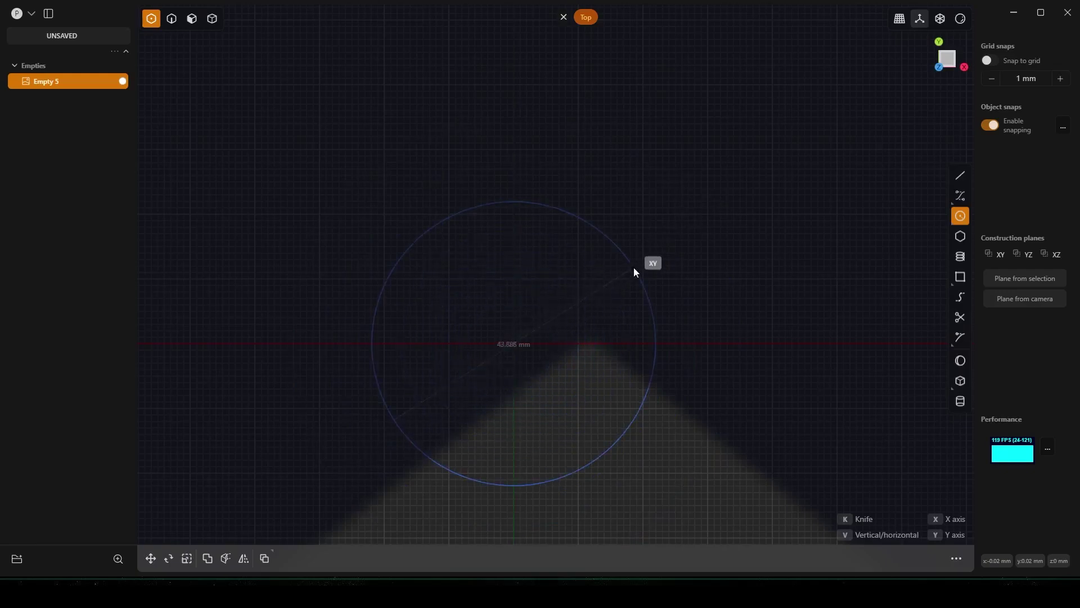
key("Tab")
type("70")
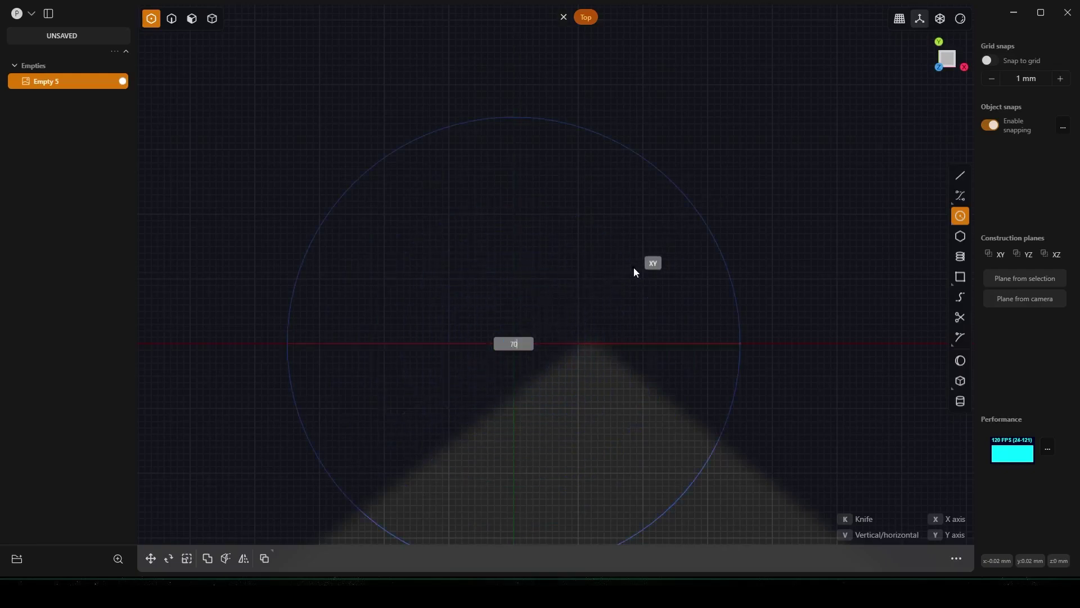
key("Return")
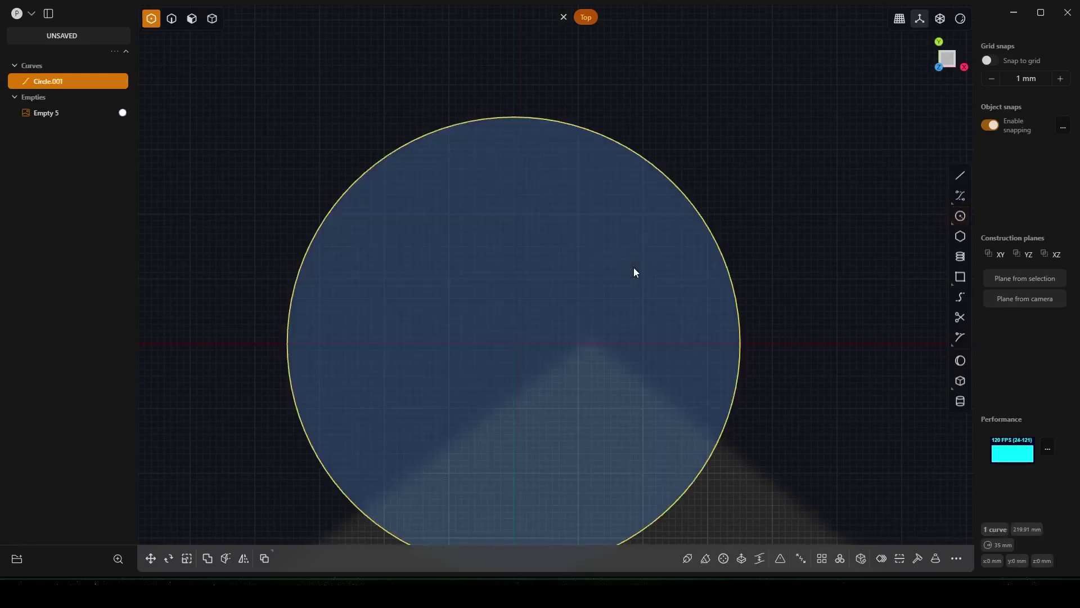
- Scale the reference image uniformly to about 0.01839 so that its ring matches the size of the 70 mm circle
scroll(636, 270, "down", 1)
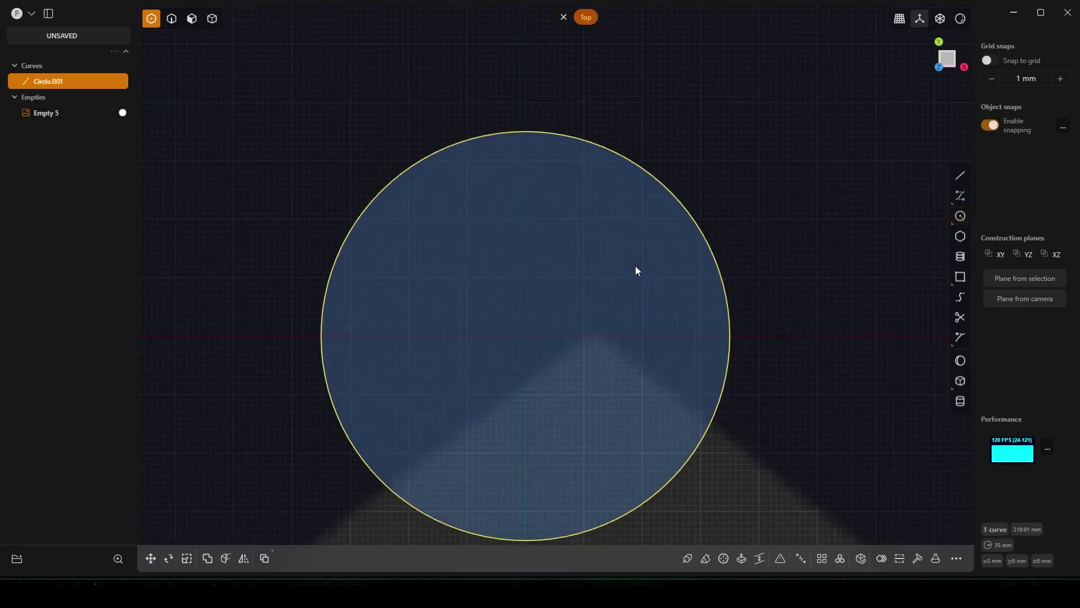
left_click(50, 113)
scroll(561, 218, "down", 3)
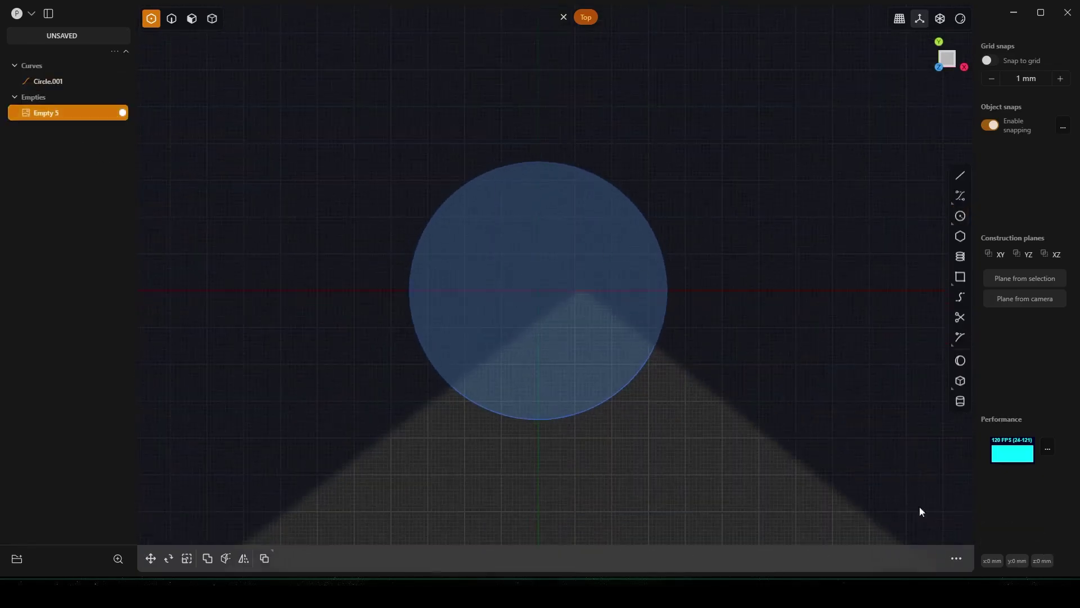
key("s")
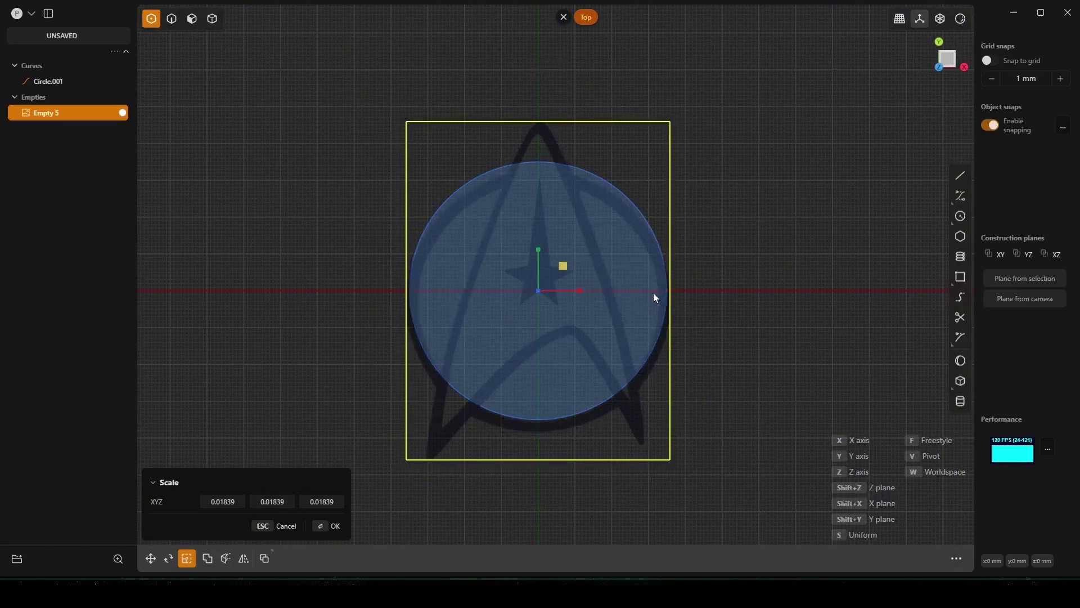
left_click(654, 293)
- Delete the 70 mm sizing circle, keeping the reference image
middle_click_drag(700, 266, 716, 330)
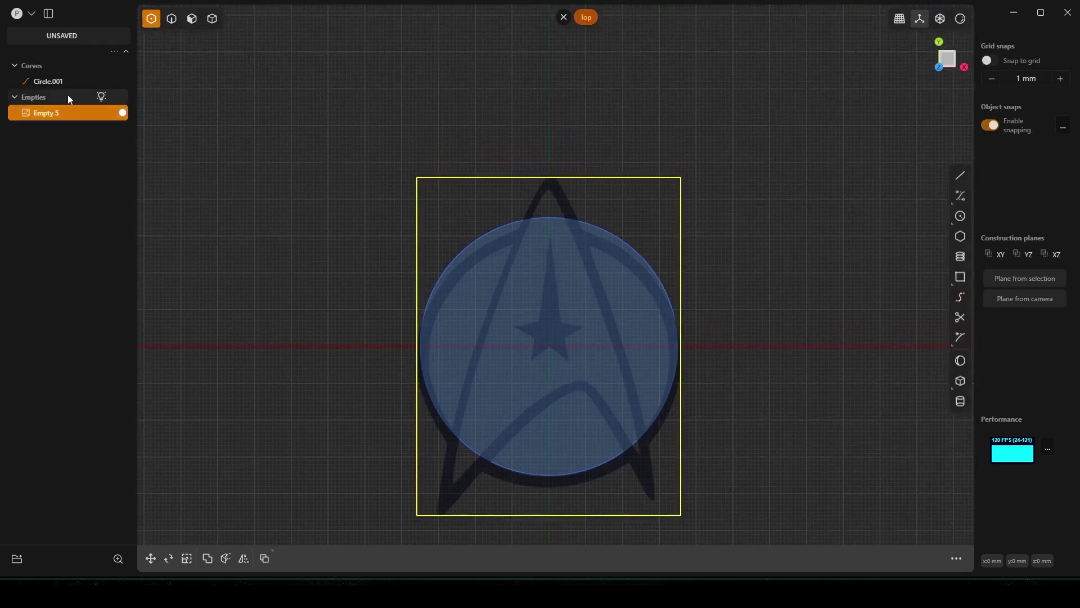
left_click(47, 82)
key("Delete")
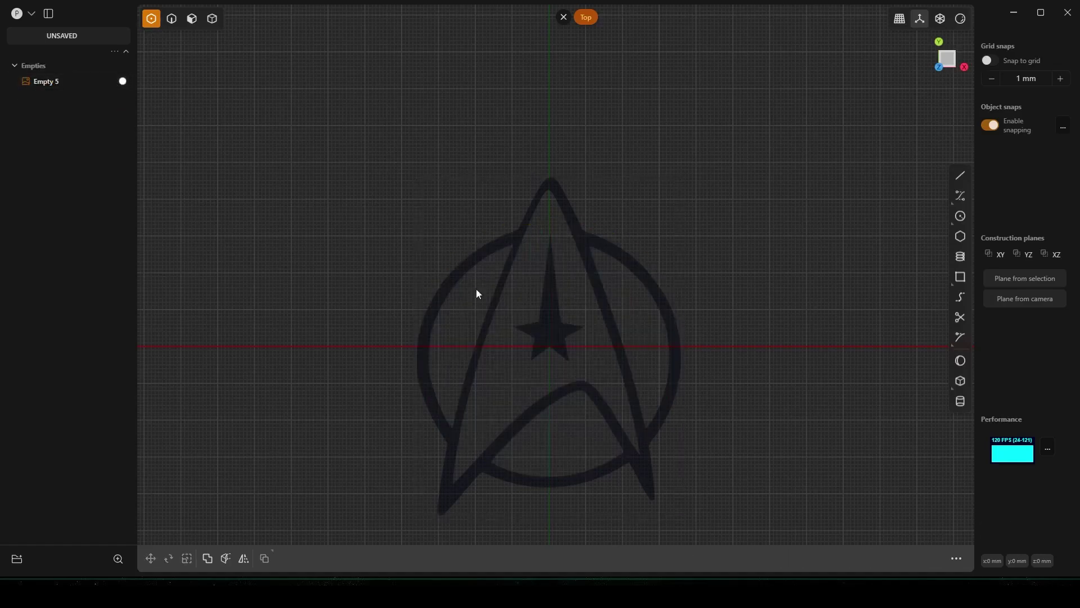
- Start a control point curve at the delta's lower-left tip and trace the first stretch of its inner lower edge
scroll(579, 452, "up", 5)
middle_click_drag(578, 453, 550, 430)
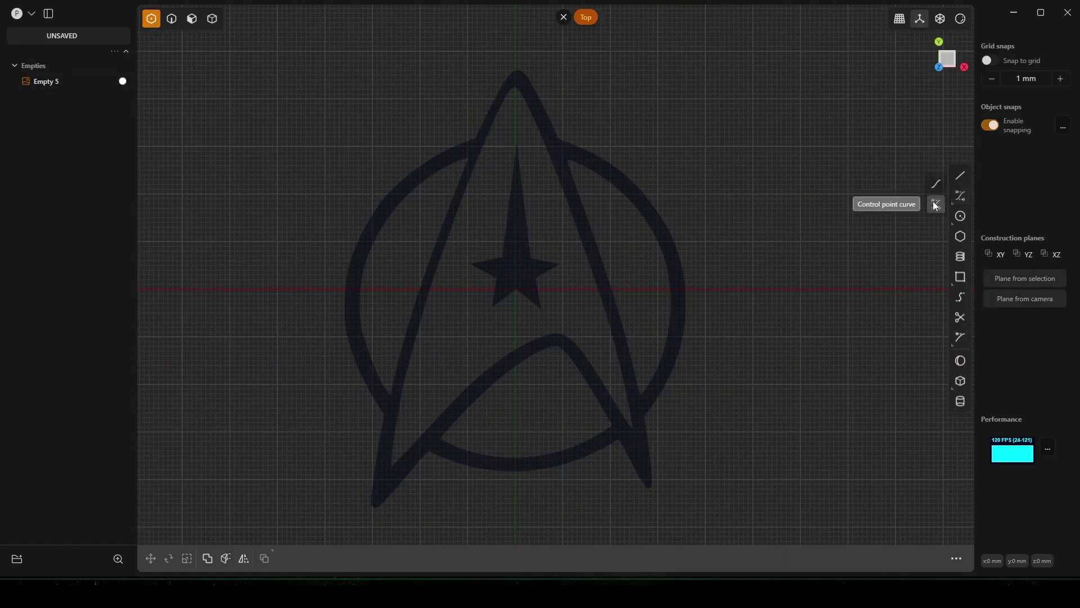
left_click(935, 204)
middle_click_drag(537, 231, 595, 153)
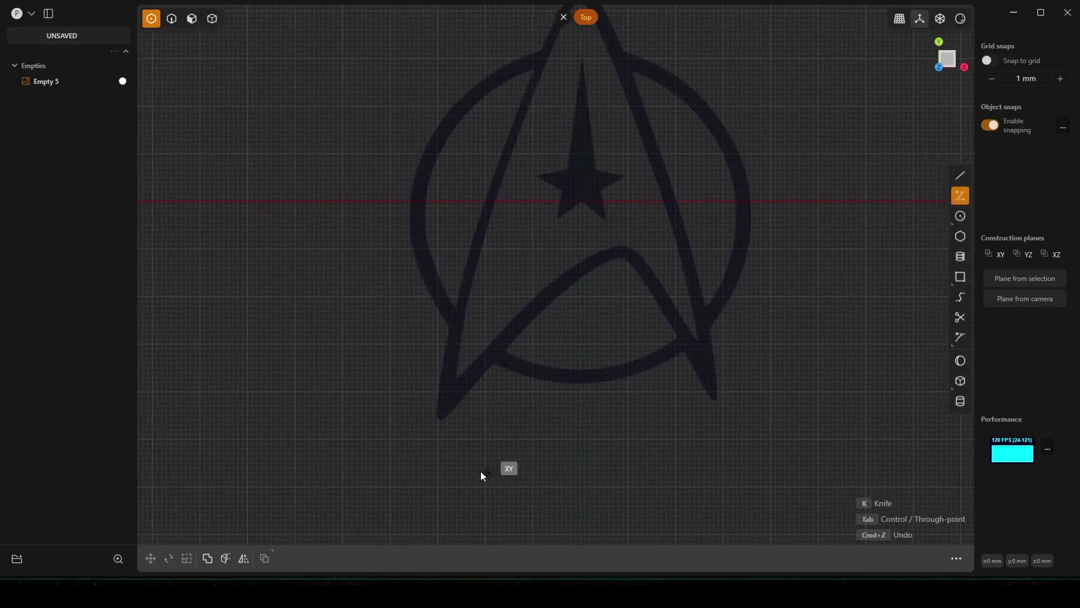
scroll(435, 427, "up", 8)
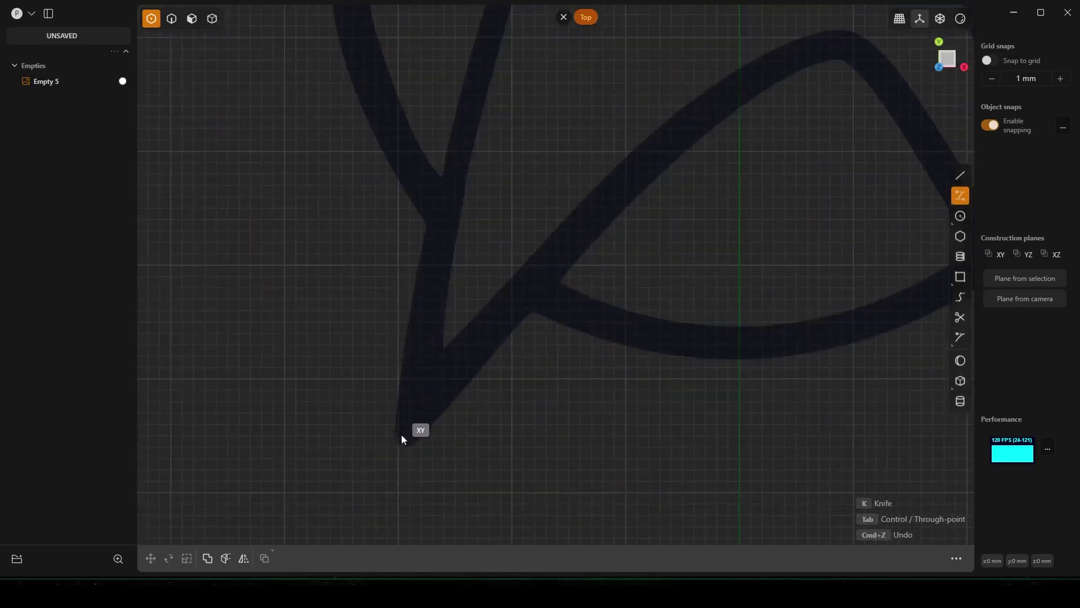
scroll(401, 436, "up", 3)
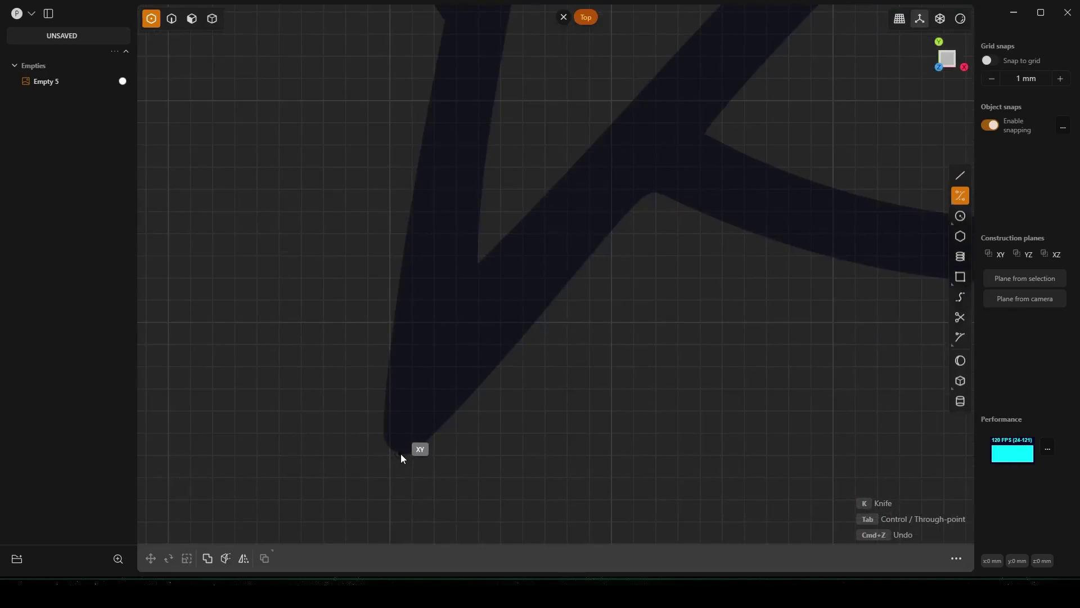
left_click(400, 454)
scroll(425, 457, "up", 3)
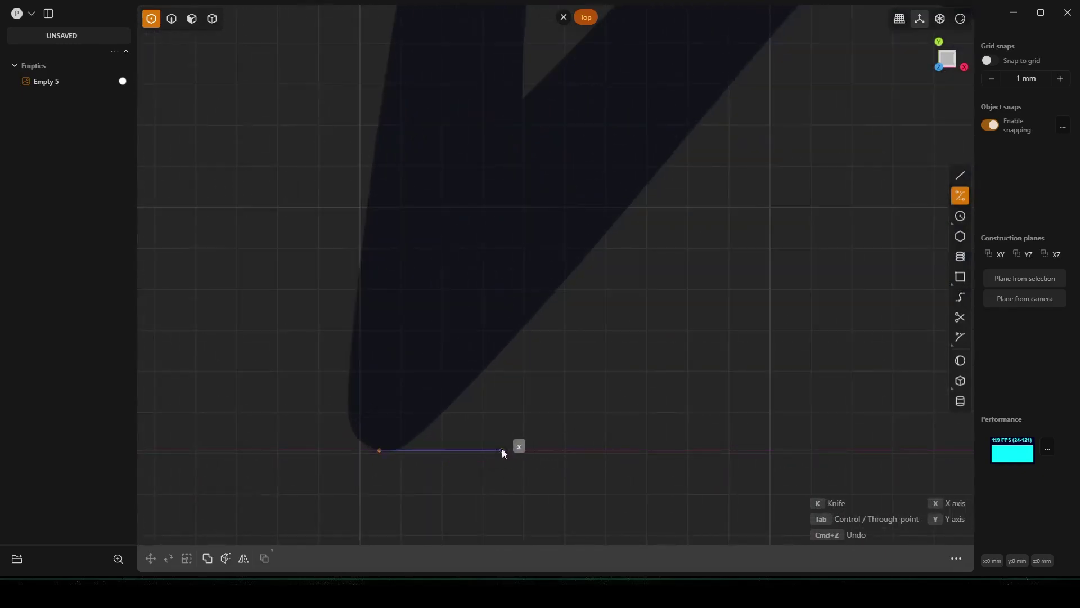
left_click(525, 450)
left_click(454, 401)
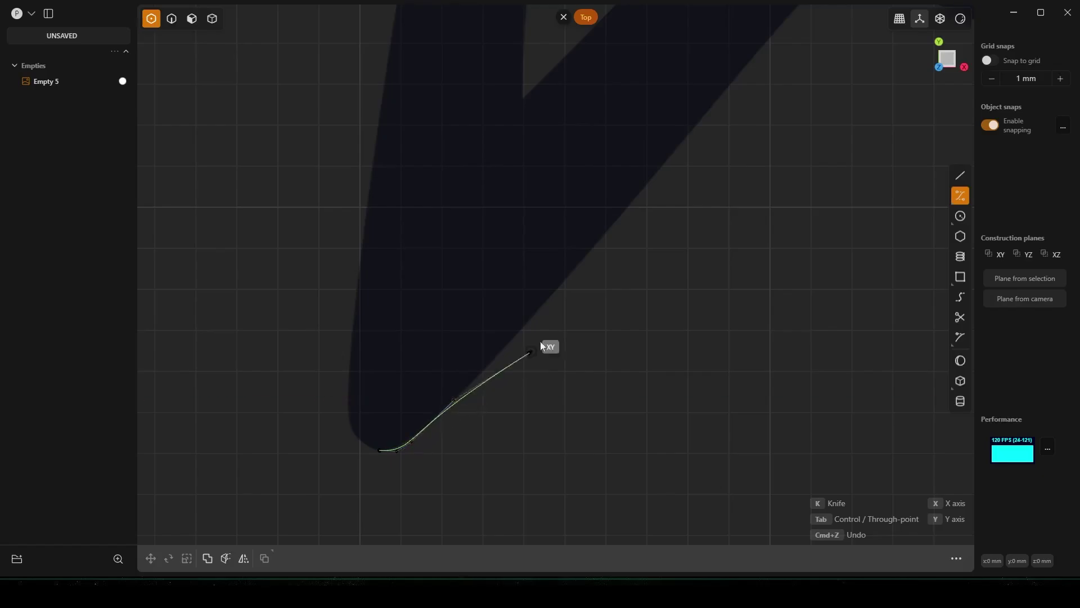
left_click(630, 208)
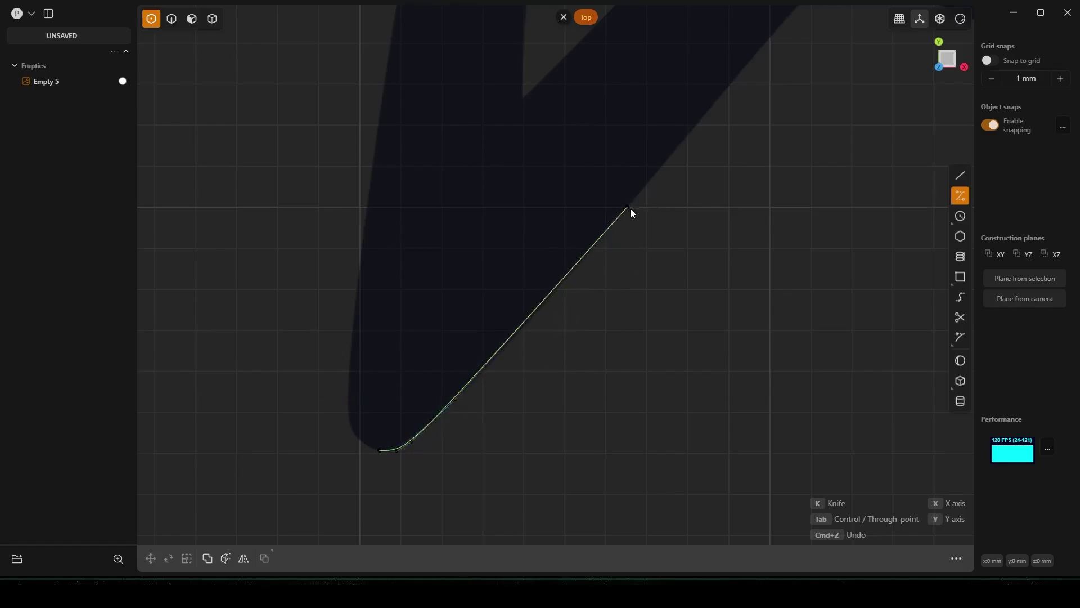
scroll(636, 212, "down", 3)
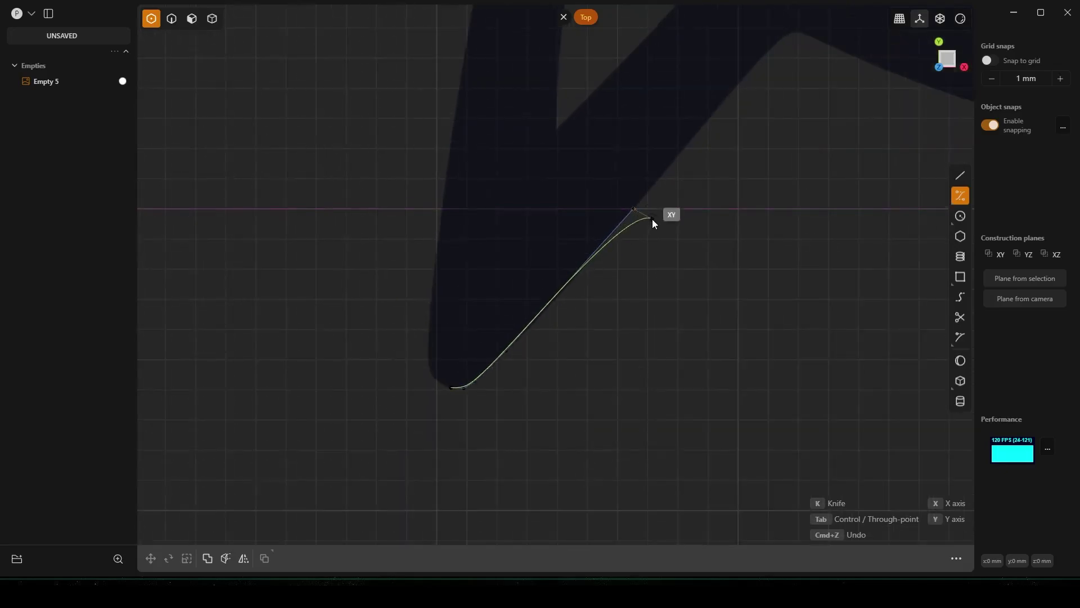
middle_click_drag(706, 219, 534, 361, "shift")
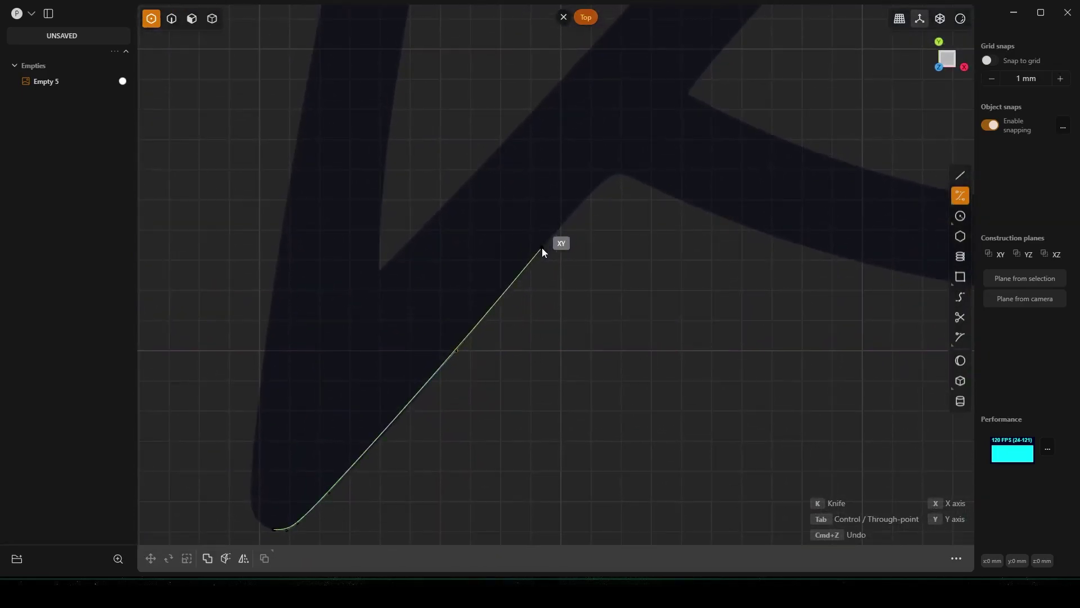
left_click(635, 181)
scroll(716, 216, "down", 1)
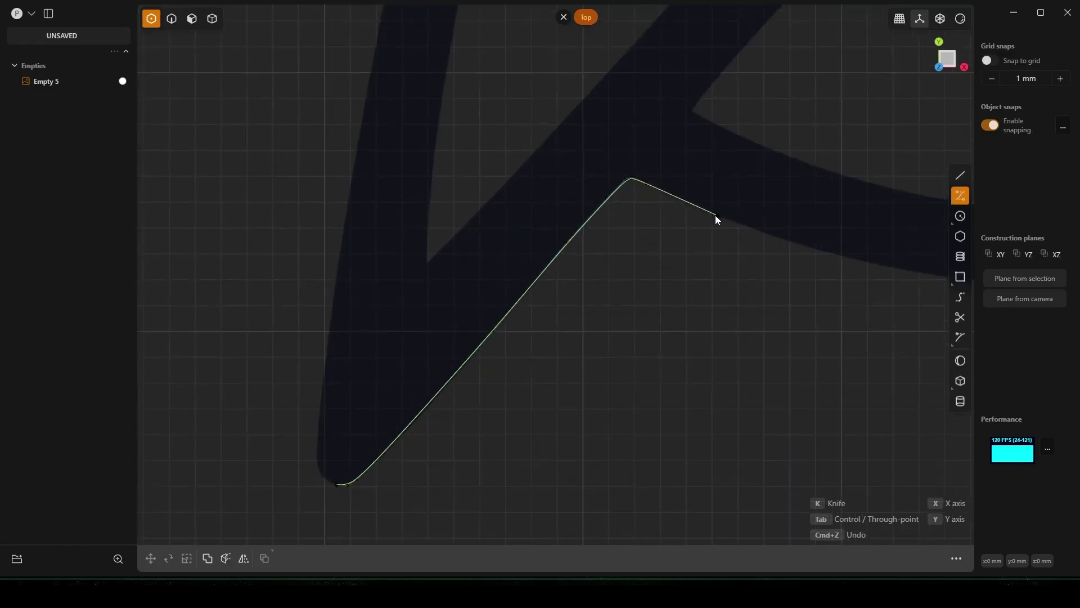
key("ctrl+z")
key("ctrl+z")
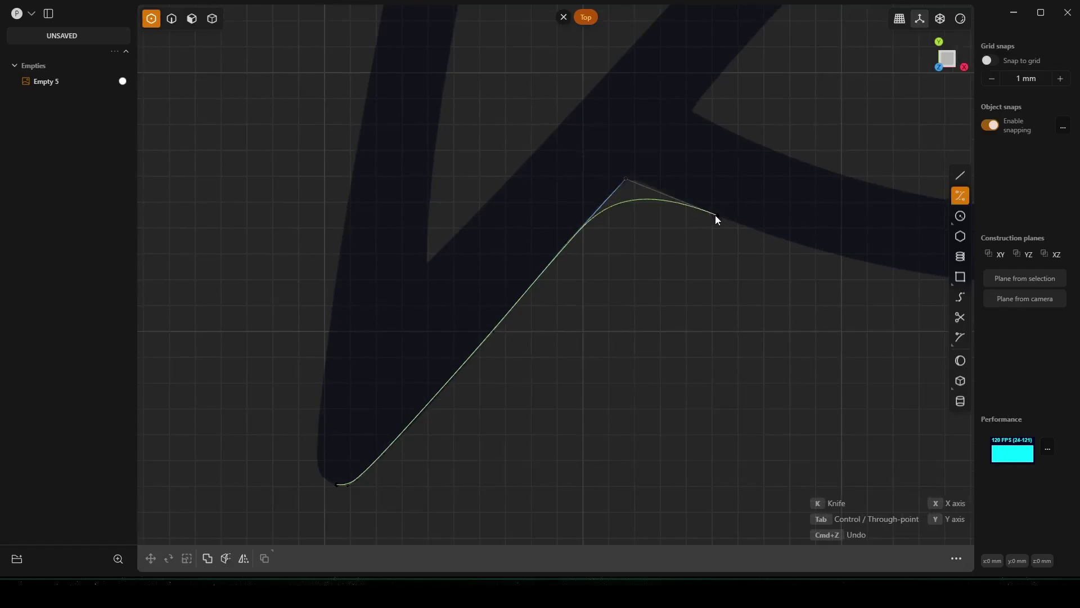
- Continue the curve past the ring junction and along the underside of the delta's arch to its peak
middle_click_drag(710, 160, 575, 418, "shift")
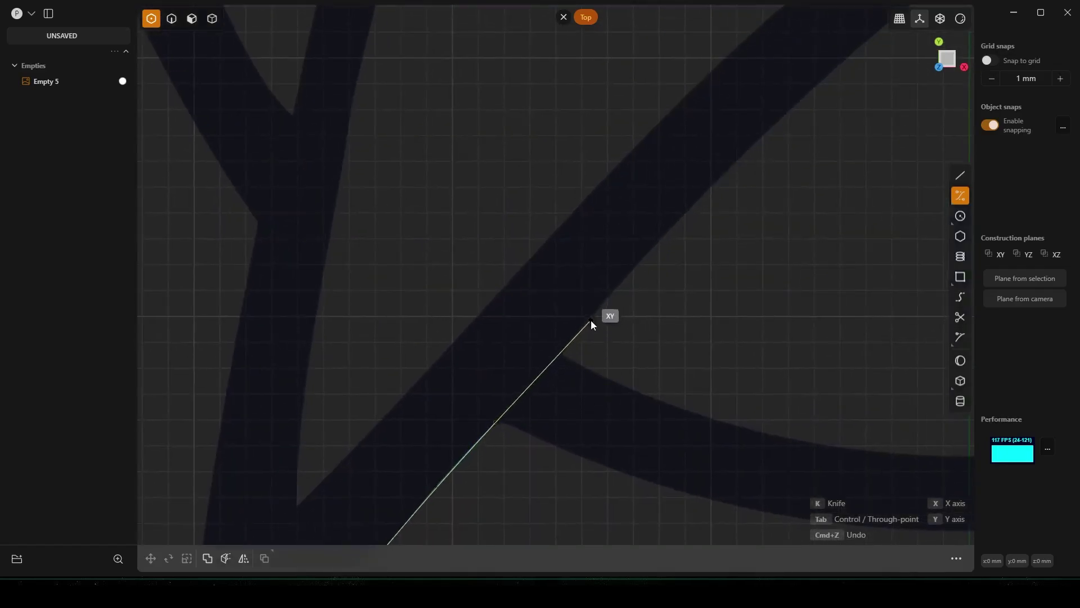
left_click(588, 319)
left_click(720, 173)
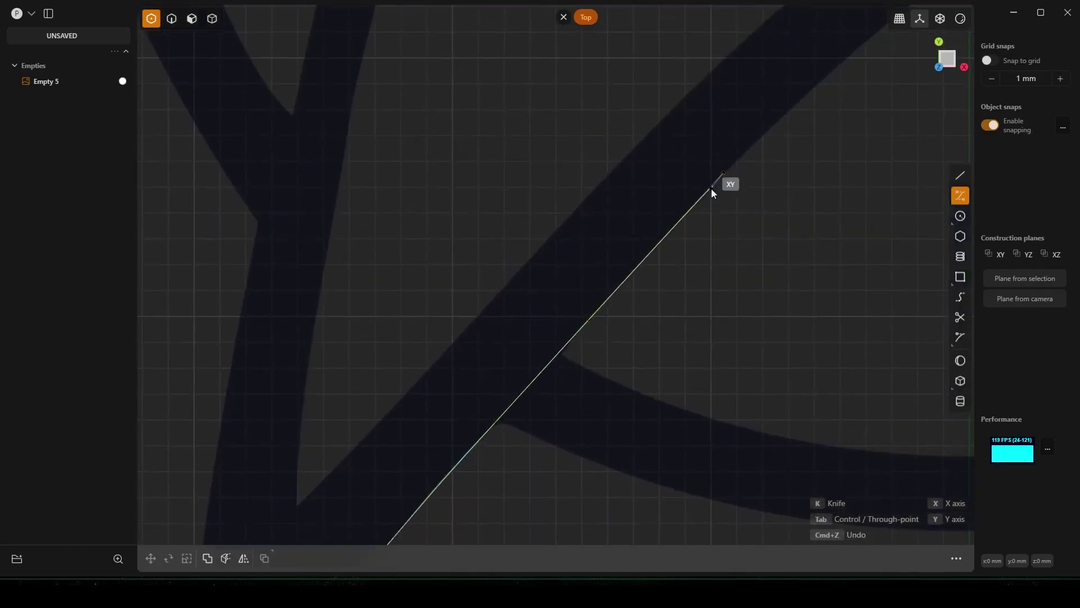
middle_click_drag(714, 193, 328, 494)
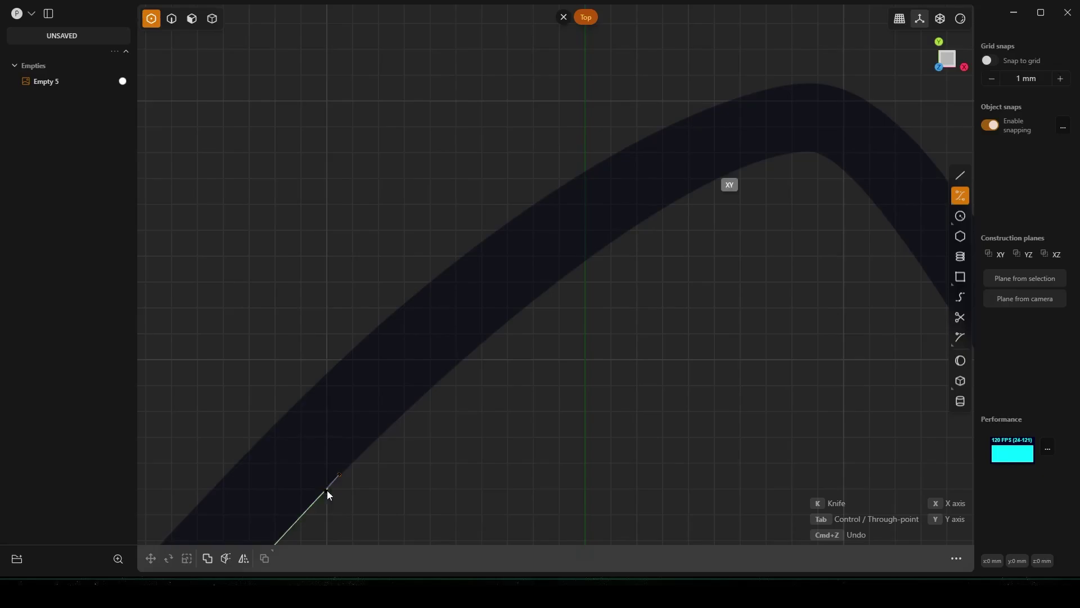
left_click(463, 358)
left_click(586, 264)
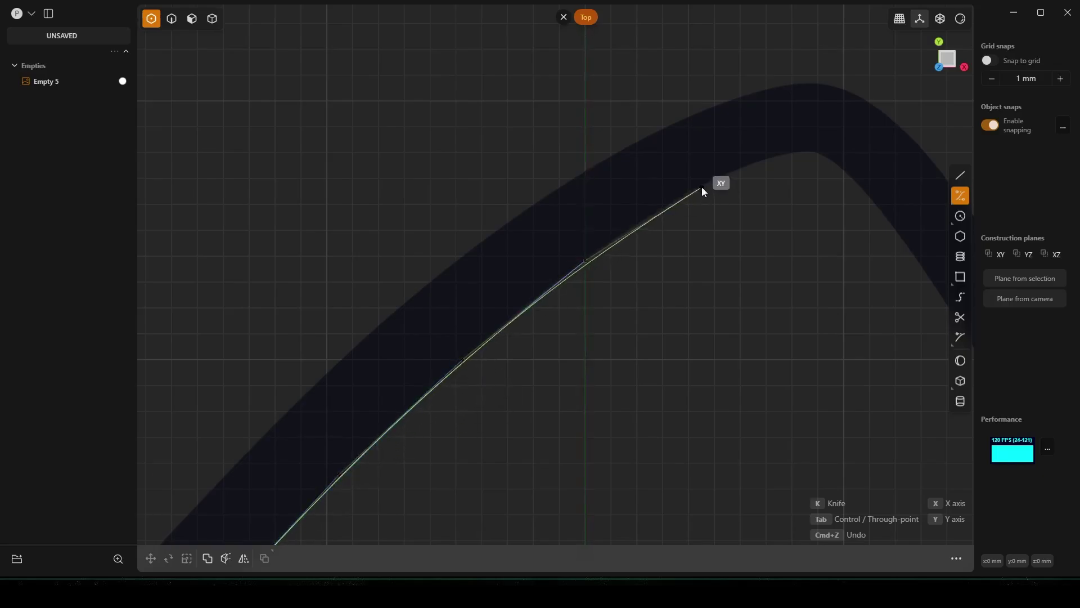
middle_click_drag(694, 189, 335, 397)
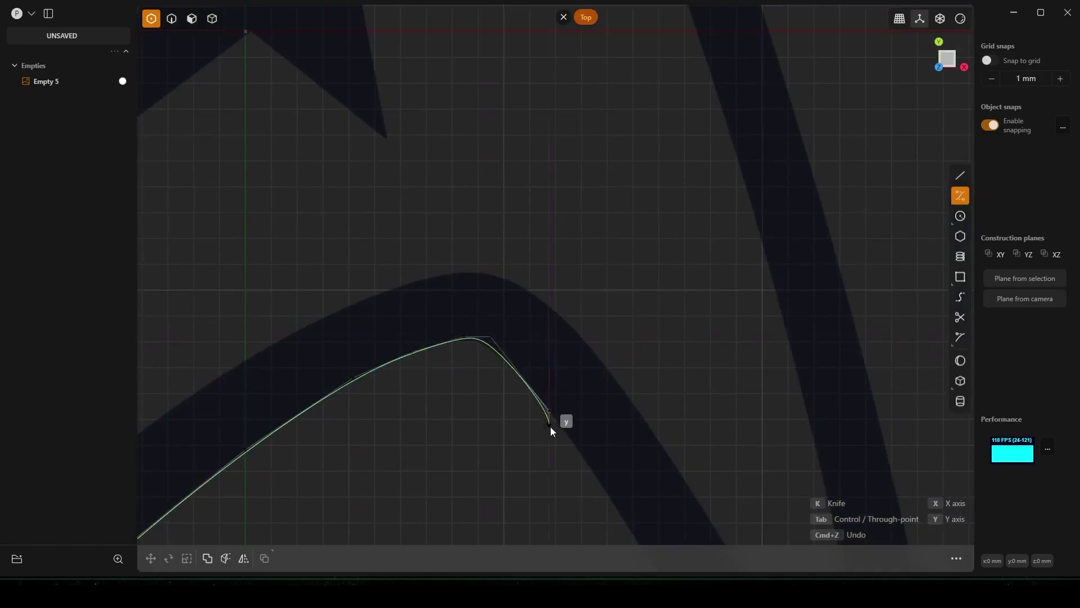
- Continue the curve down the arch's right side and around the delta's lower-right tip
middle_click_drag(551, 429, 448, 274)
left_click(454, 335)
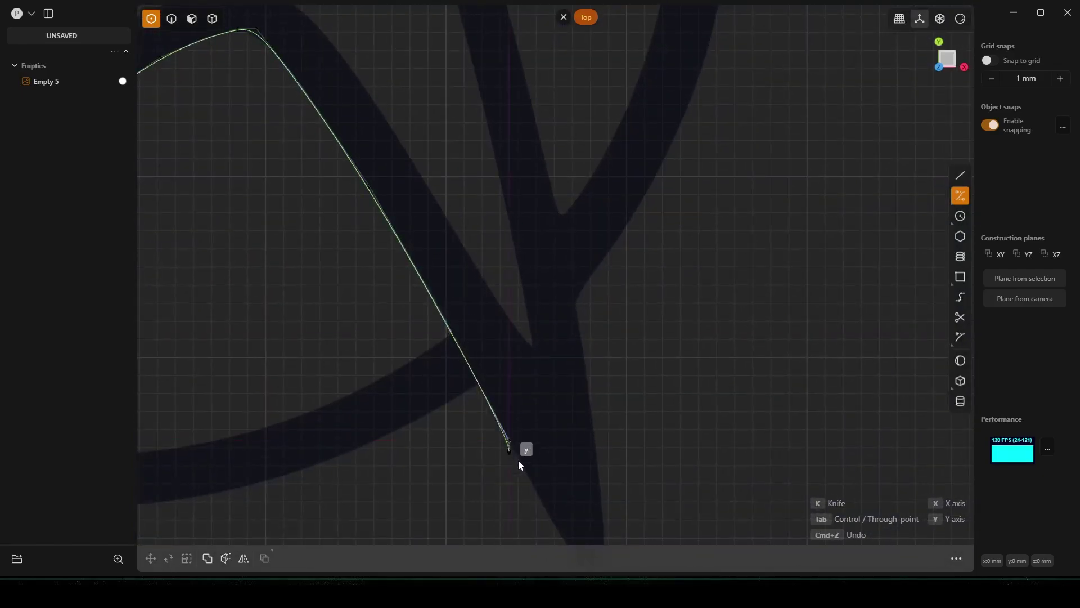
middle_click_drag(525, 478, 430, 322)
left_click(466, 377)
left_click(491, 411)
left_click(501, 411)
left_click(510, 391)
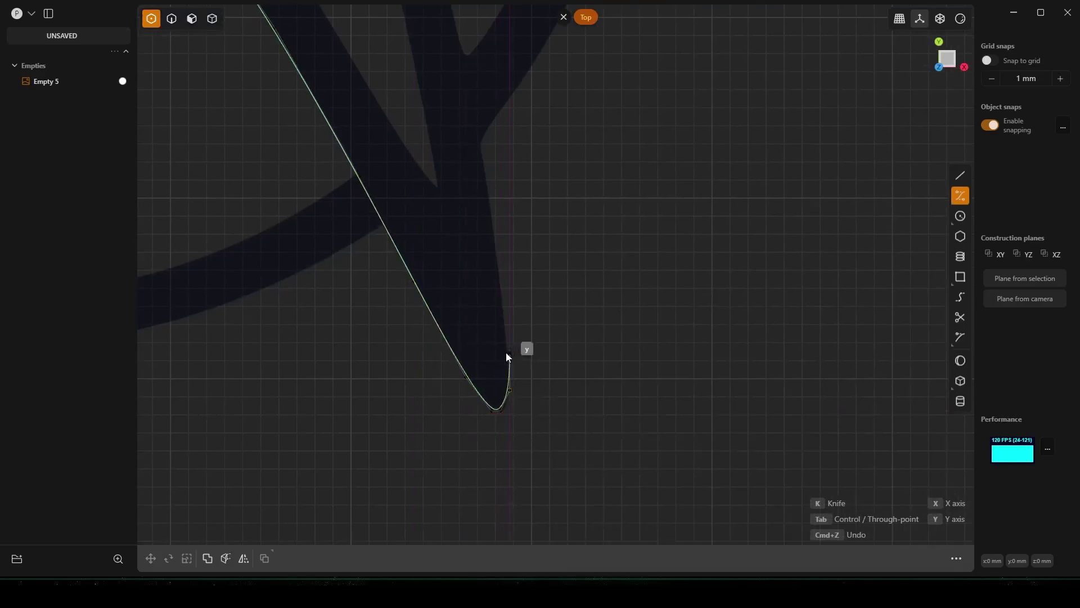
left_click(509, 350)
- Trace the delta's right outer edge upward from the lower-right tip past the ring junctions
middle_click_drag(509, 350, 516, 428)
middle_click_drag(497, 298, 499, 455)
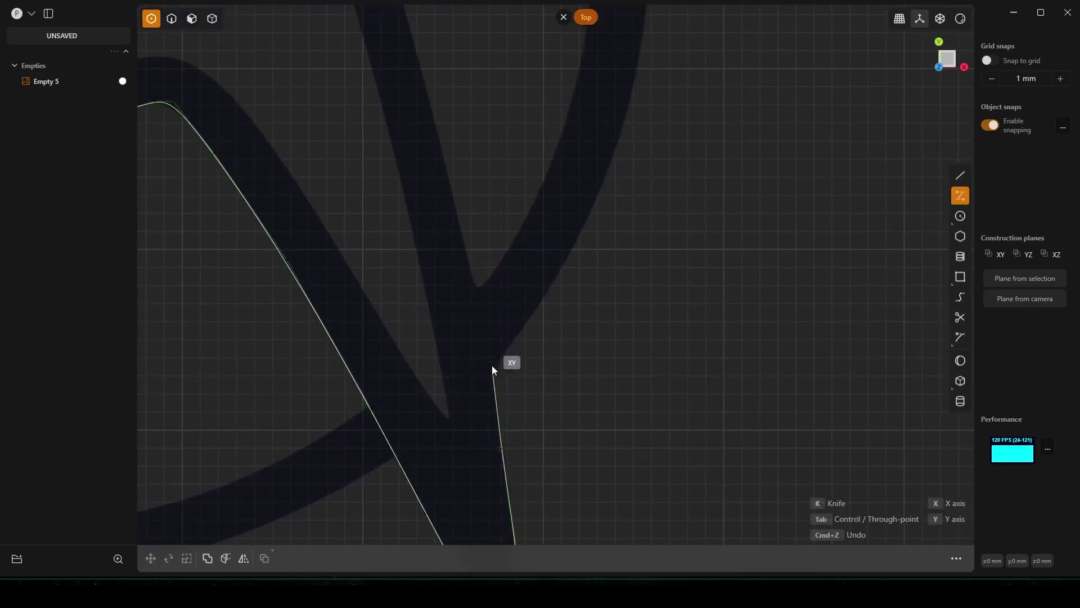
left_click(478, 288)
middle_click_drag(447, 193, 470, 362)
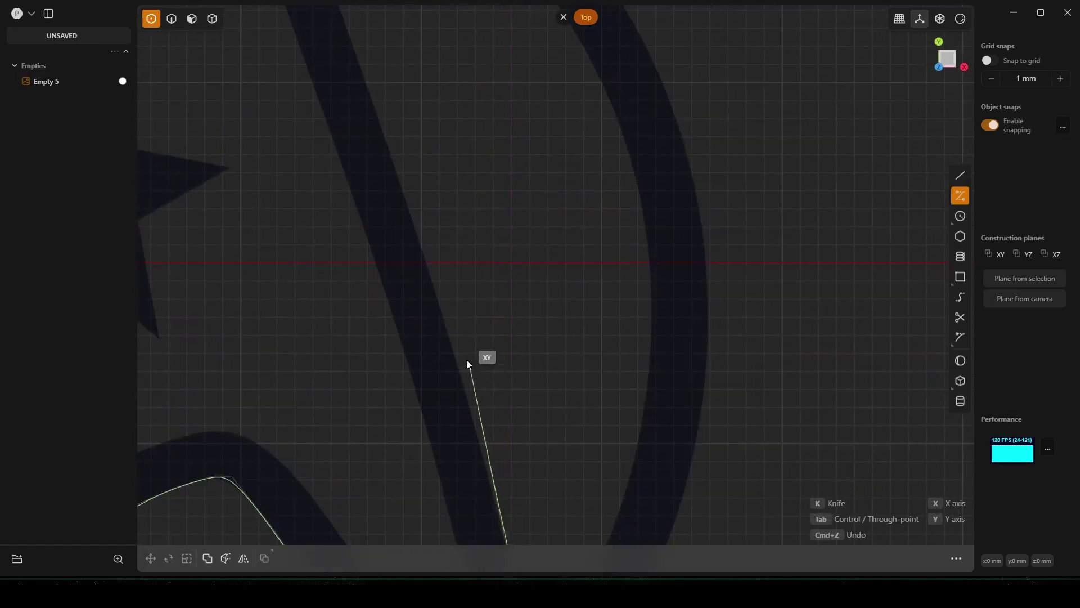
left_click(461, 378)
left_click(402, 179)
middle_click_drag(403, 182, 602, 469)
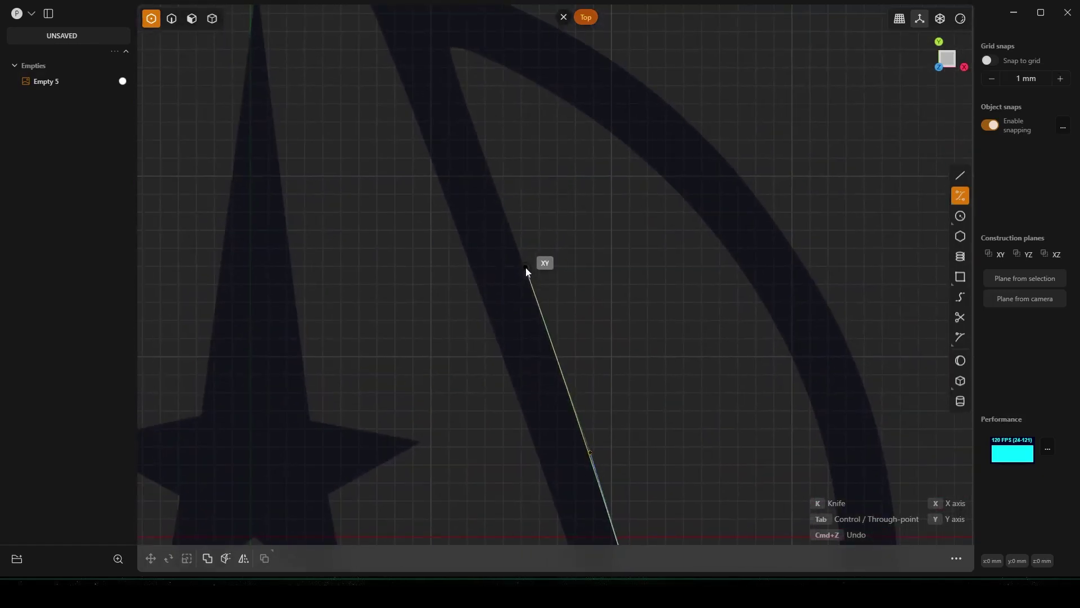
left_click(526, 264)
middle_click_drag(528, 268, 615, 477)
left_click(535, 253)
- Continue the curve up the delta's right outer edge and around its rounded top tip
mouse_move(535, 252)
middle_mouse_down()
mouse_move(572, 365)
mouse_move(604, 386)
middle_mouse_up()
left_click(528, 254)
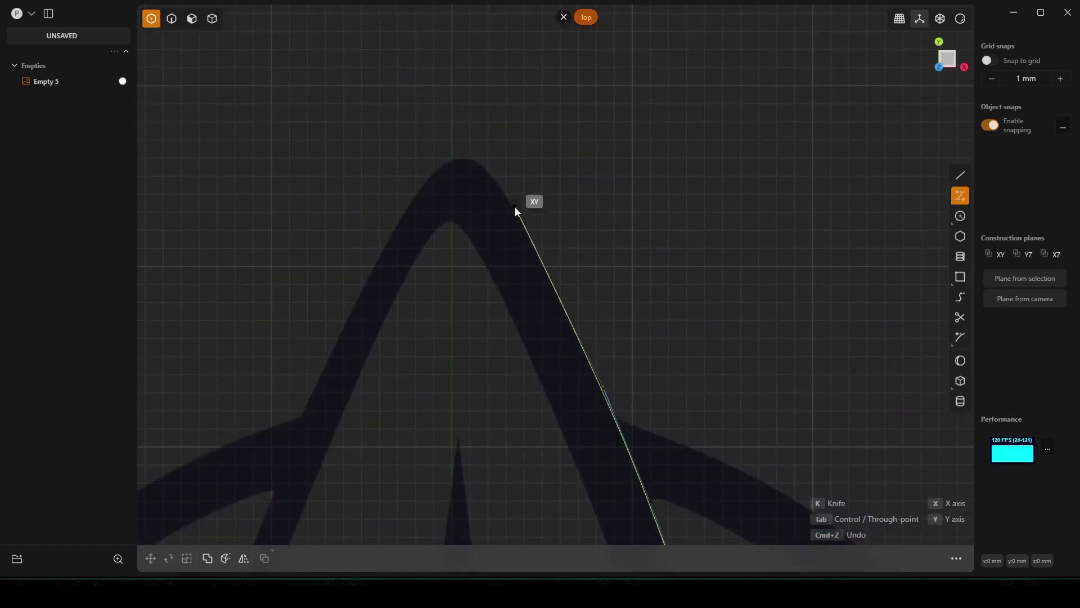
left_click(515, 210)
left_click(490, 172)
left_click(468, 157)
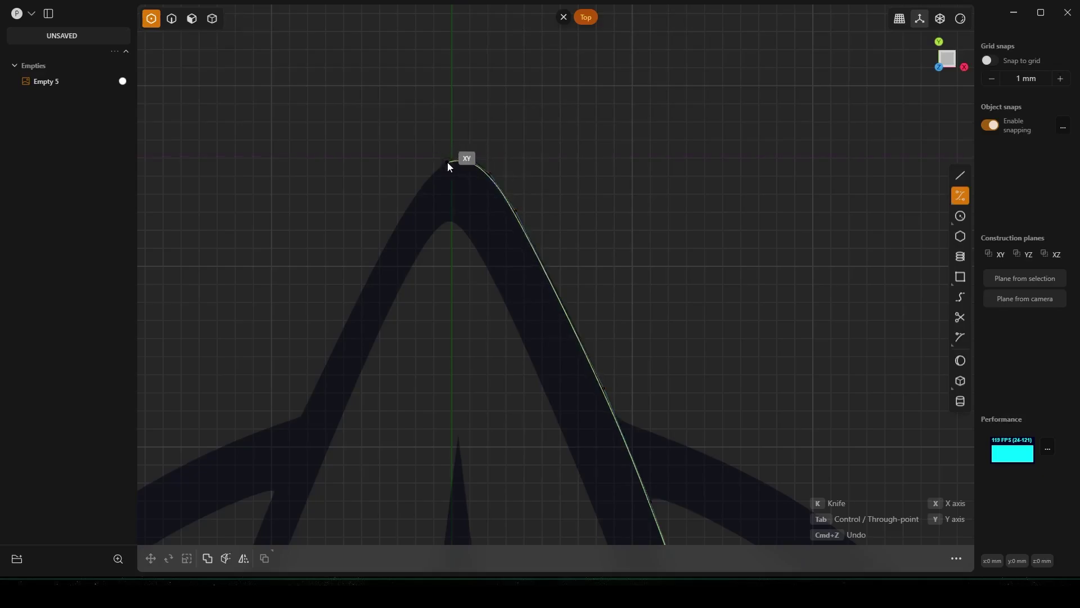
left_click(447, 162)
- Trace the delta's left outer edge downward from the top tip past the upper ring junctions
left_click(352, 309)
middle_click_drag(345, 354, 501, 176)
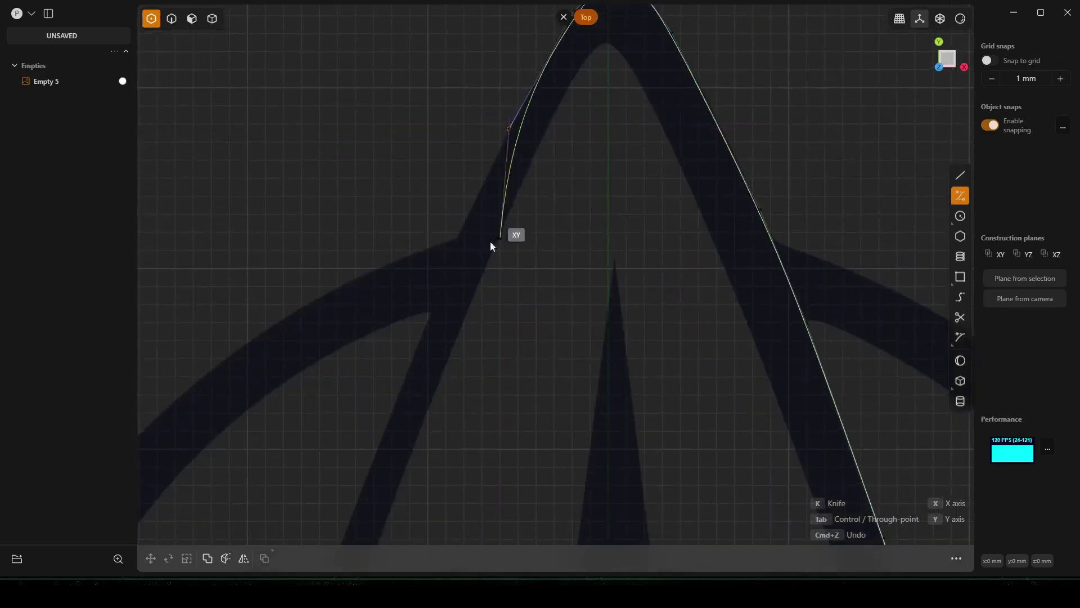
left_click(453, 246)
left_click(412, 359)
middle_click_drag(407, 423, 526, 208)
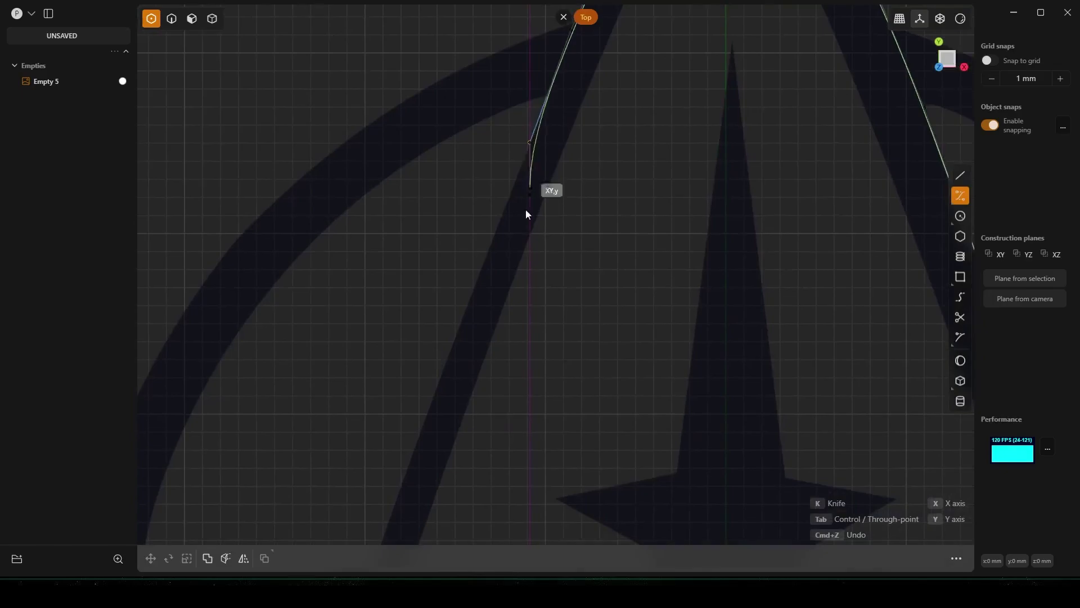
left_click(480, 278)
middle_click_drag(469, 379, 578, 162)
- Continue the curve down the left outer edge past the lower ring junctions to the lower-left tip
left_click(515, 249)
middle_click_drag(509, 374, 549, 160)
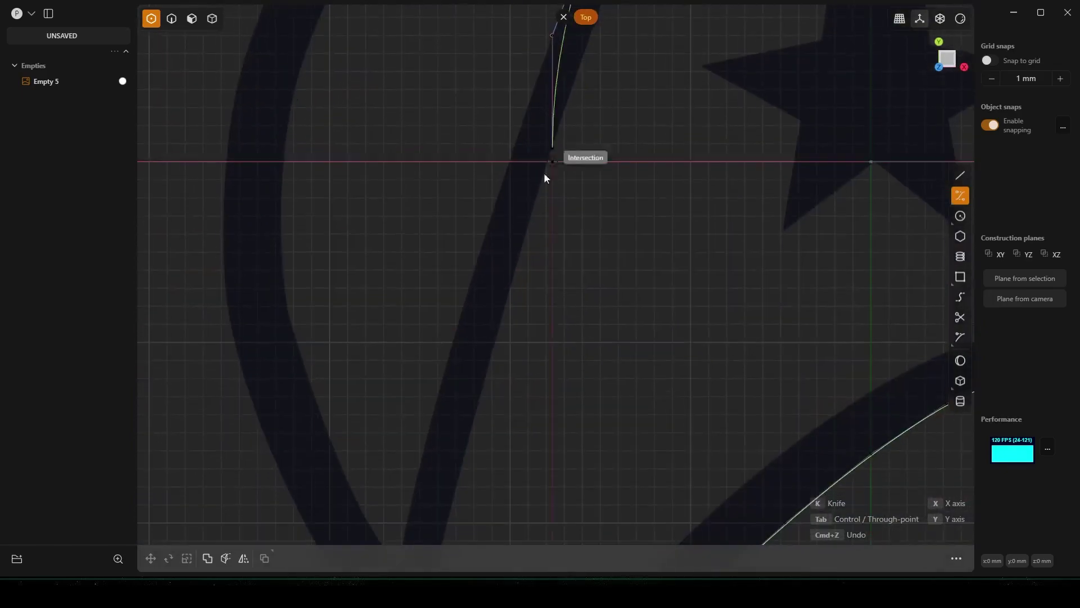
left_click(468, 298)
mouse_move(488, 338)
middle_mouse_down()
mouse_move(564, 96)
mouse_move(483, 312)
mouse_move(486, 164)
middle_mouse_up()
left_click(471, 328)
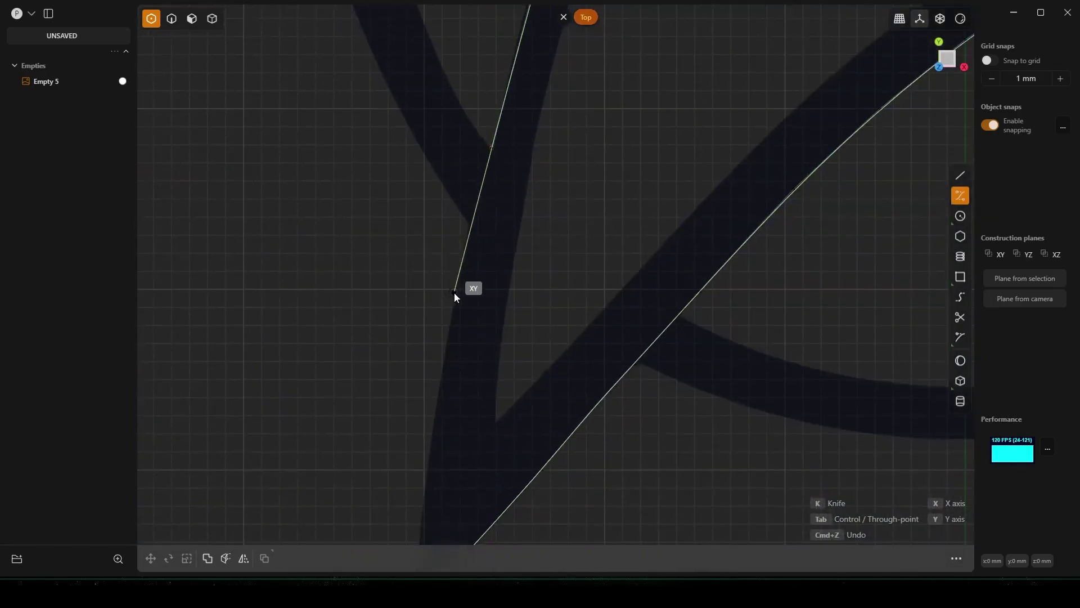
left_click(454, 295)
middle_click_drag(453, 294, 485, 131)
left_click(466, 252)
middle_click_drag(444, 325, 449, 236)
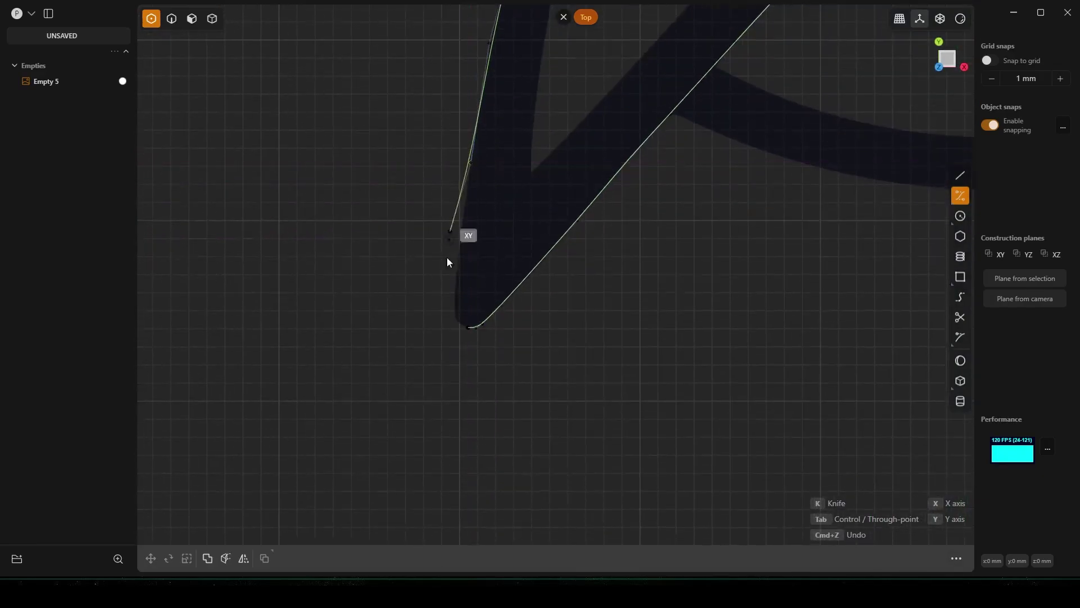
- Round the delta's lower-left tip with control points and close the curve at its starting point
scroll(453, 298, "up", 5)
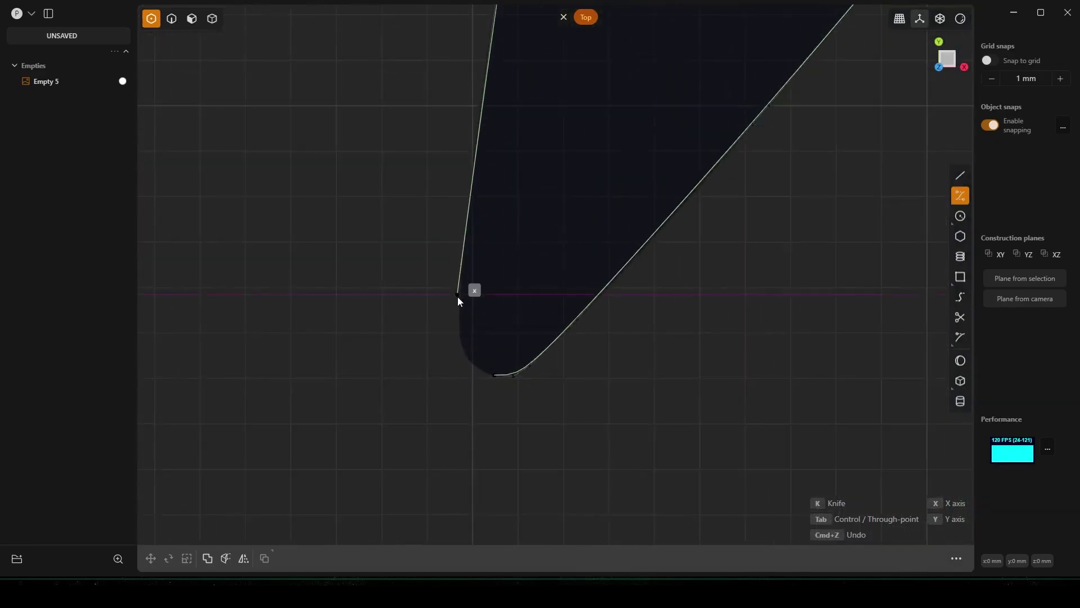
left_click(458, 347)
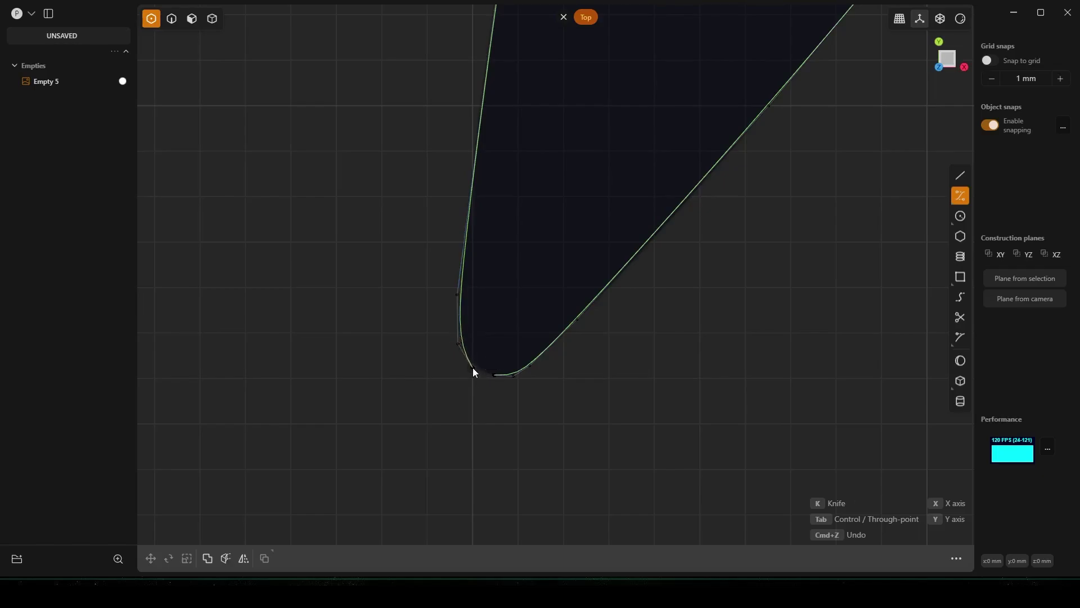
left_click(473, 367)
left_click(493, 375)
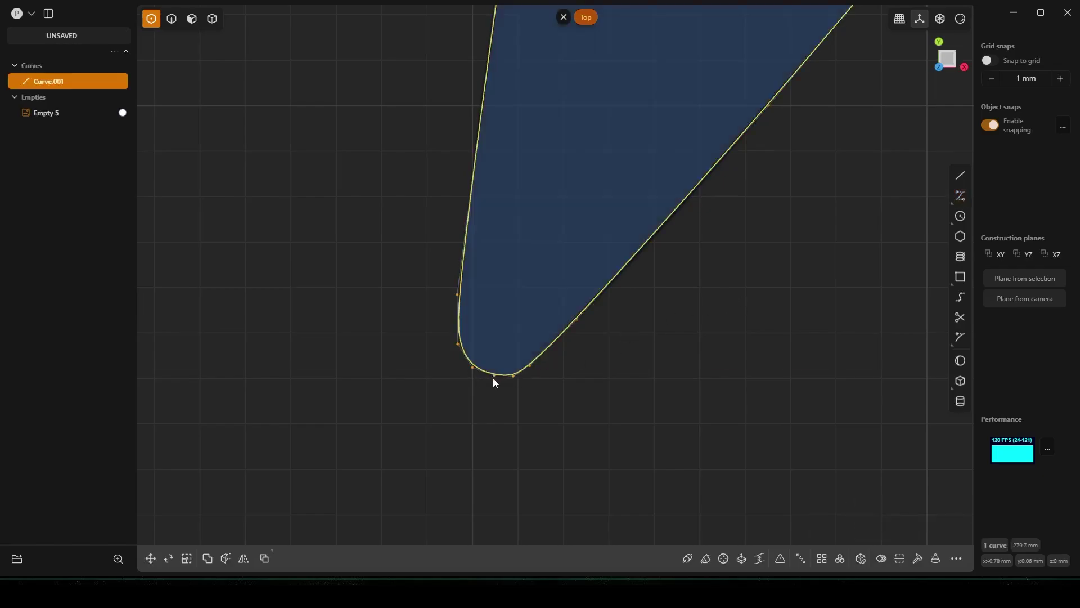
middle_click_drag(706, 331, 445, 498)
scroll(470, 472, "down", 8)
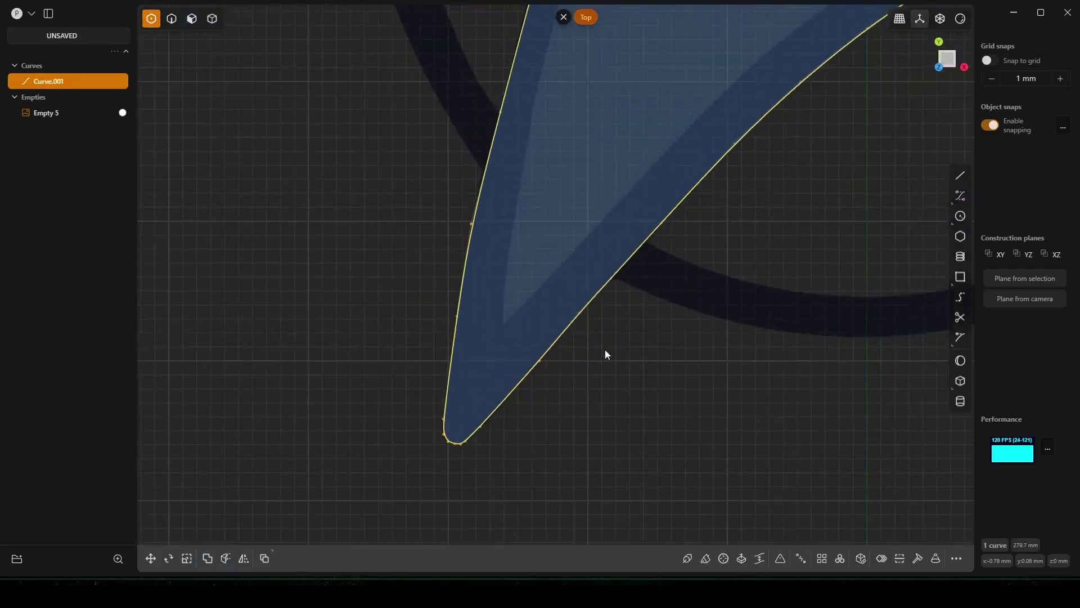
scroll(506, 377, "down", 8)
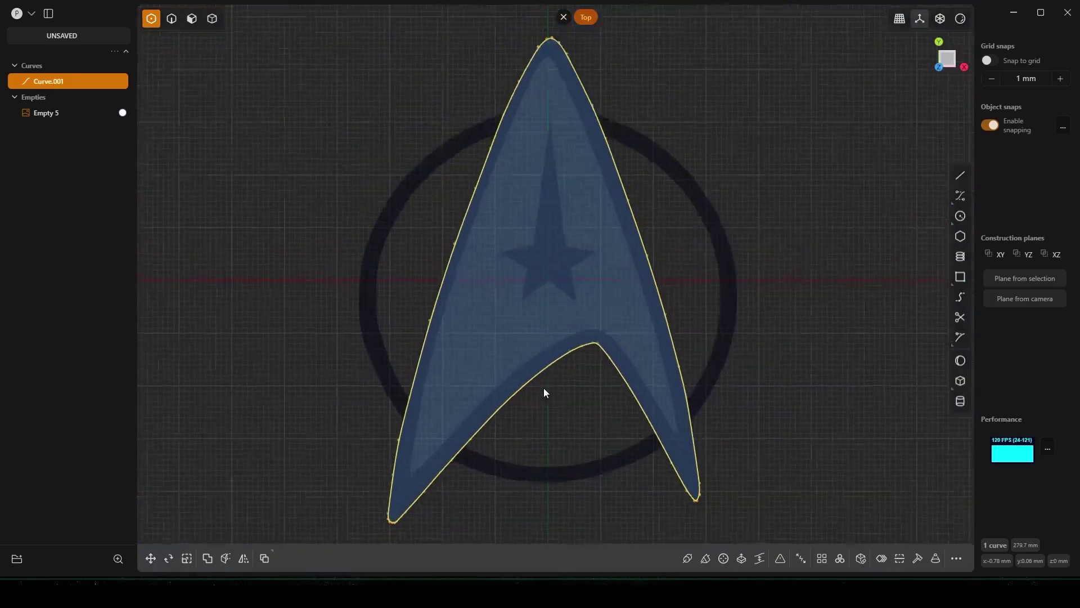
scroll(551, 392, "down", 1)
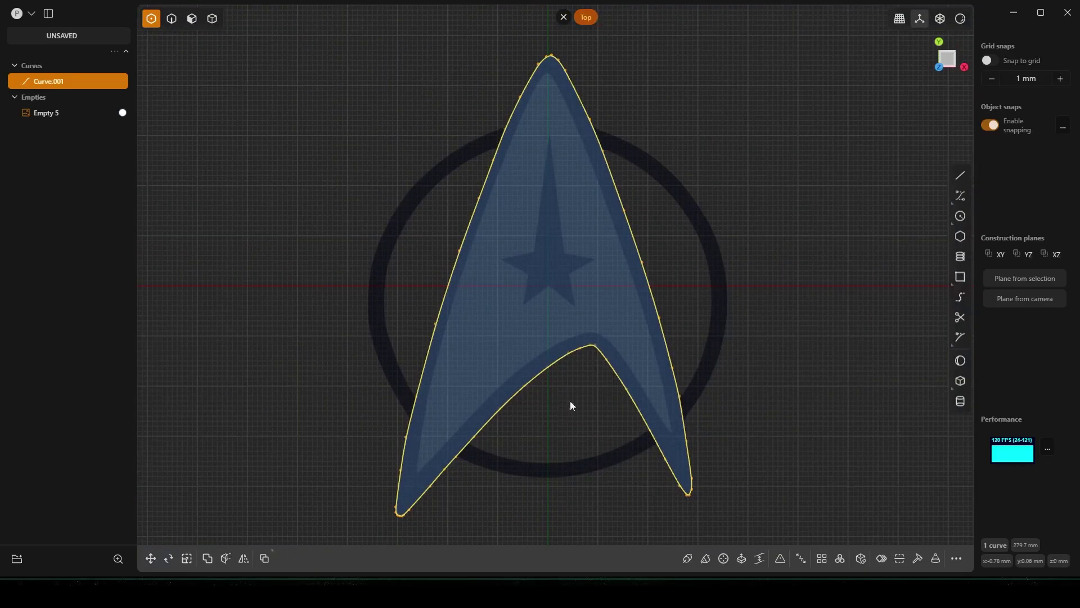
- Cycle the selection mode through control points, edges, faces, solids and all types combined
left_click(174, 20)
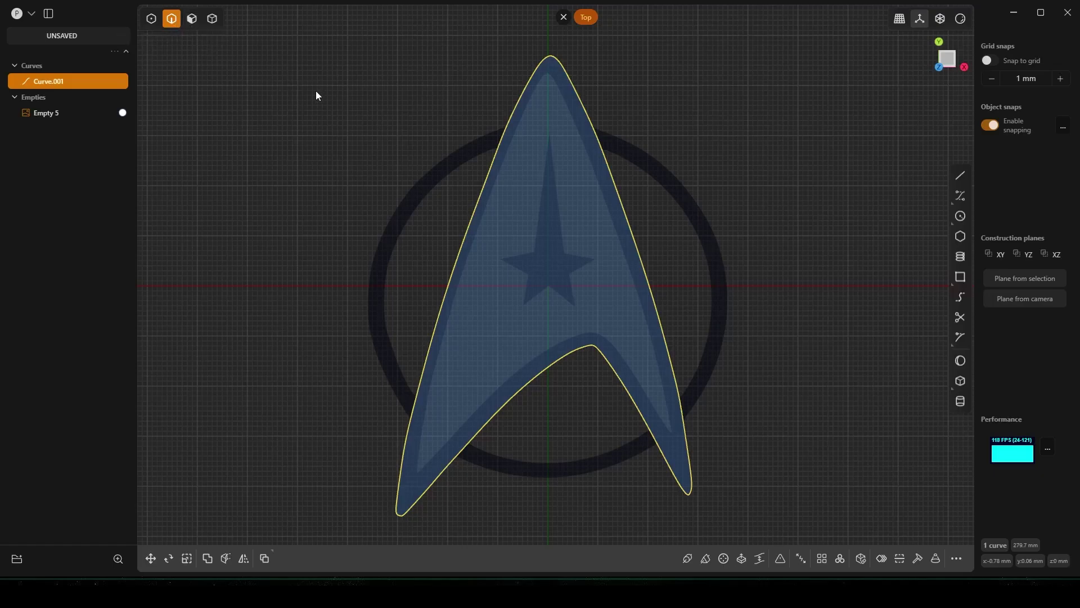
key("1")
key("2")
key("3")
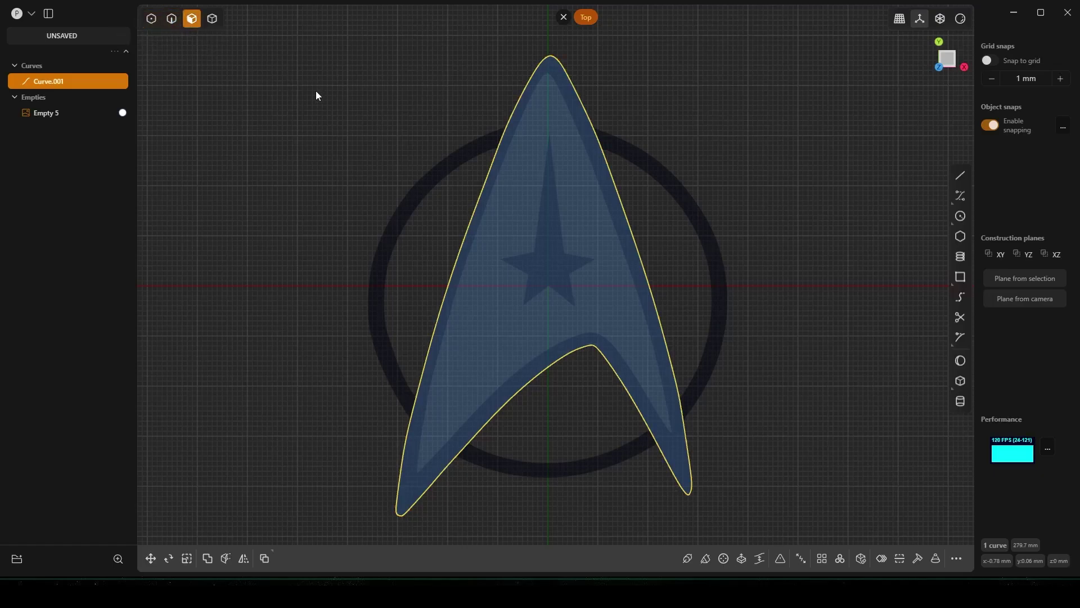
key("4")
key("5")
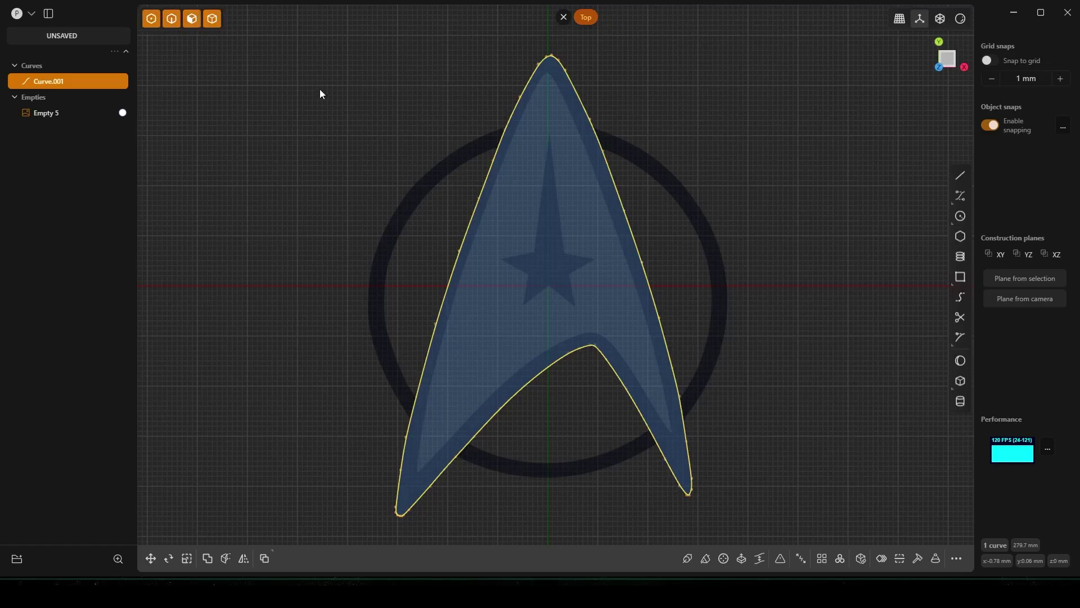
- Select the delta outline in edge selection mode and offset it inward by about 2.26 mm with round gap fill
key("2")
left_click(456, 96)
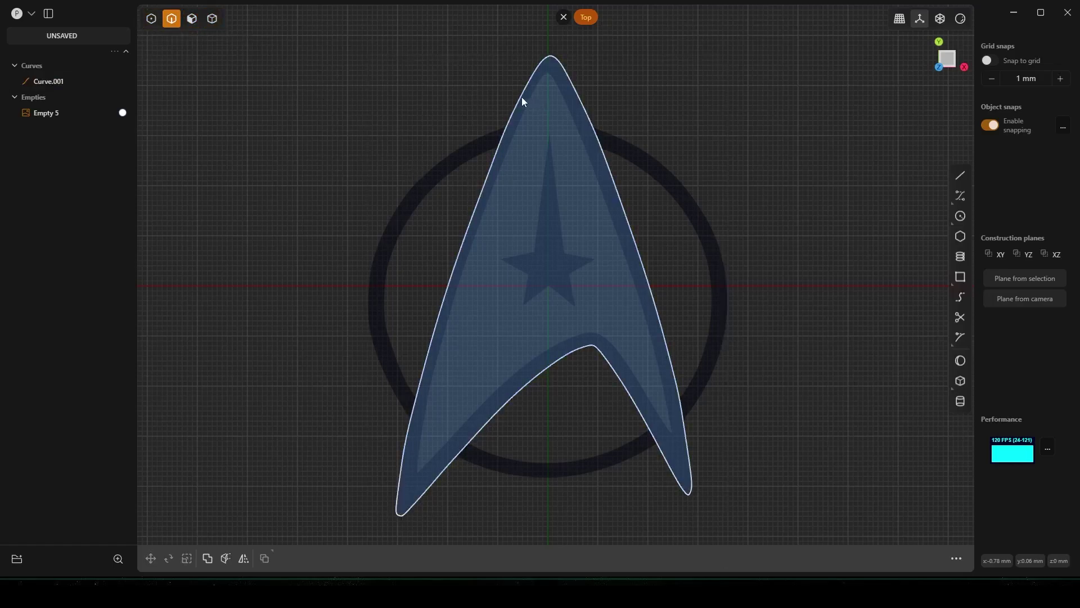
left_click(522, 99)
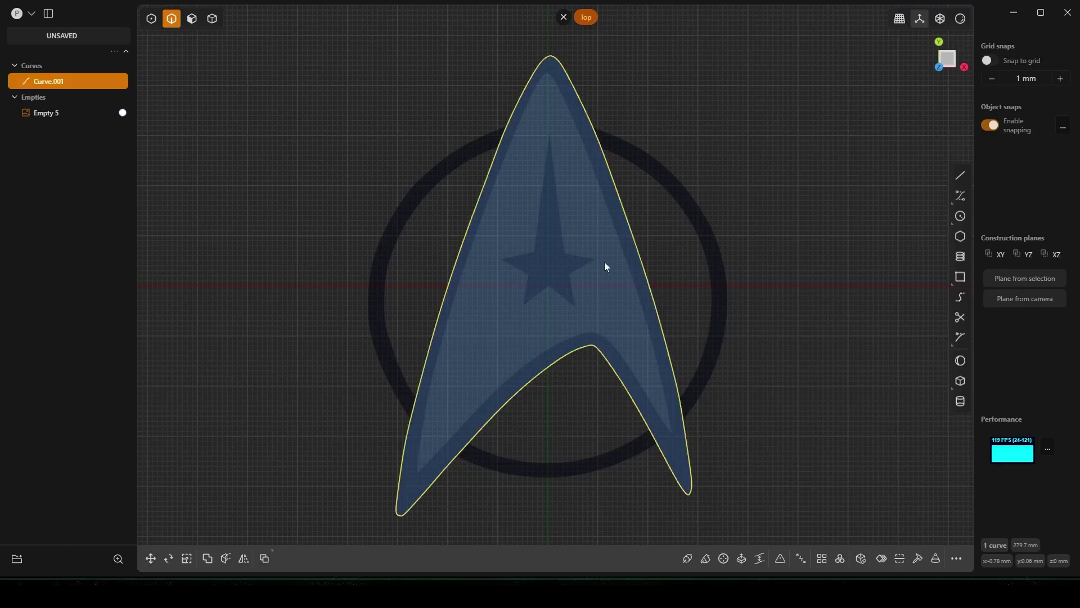
key("o")
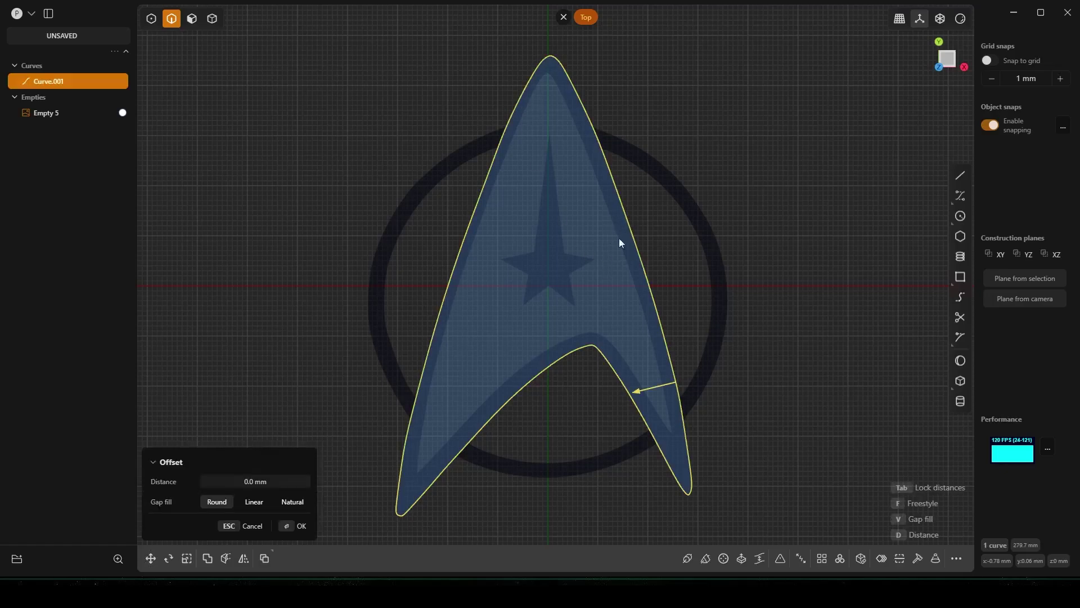
scroll(669, 373, "up", 3)
left_click_drag(643, 395, 627, 398)
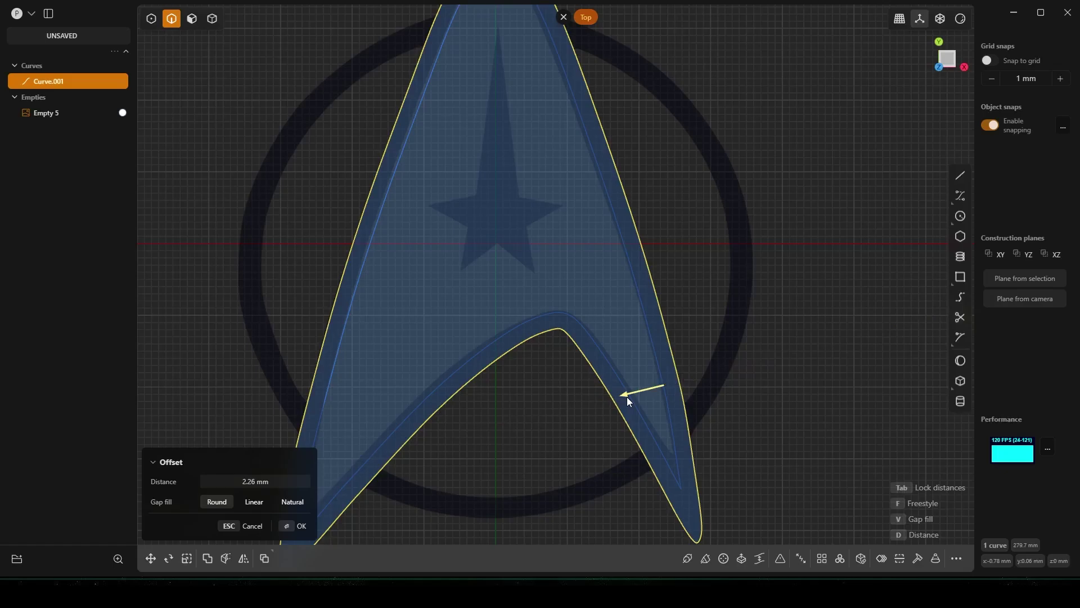
key("Return")
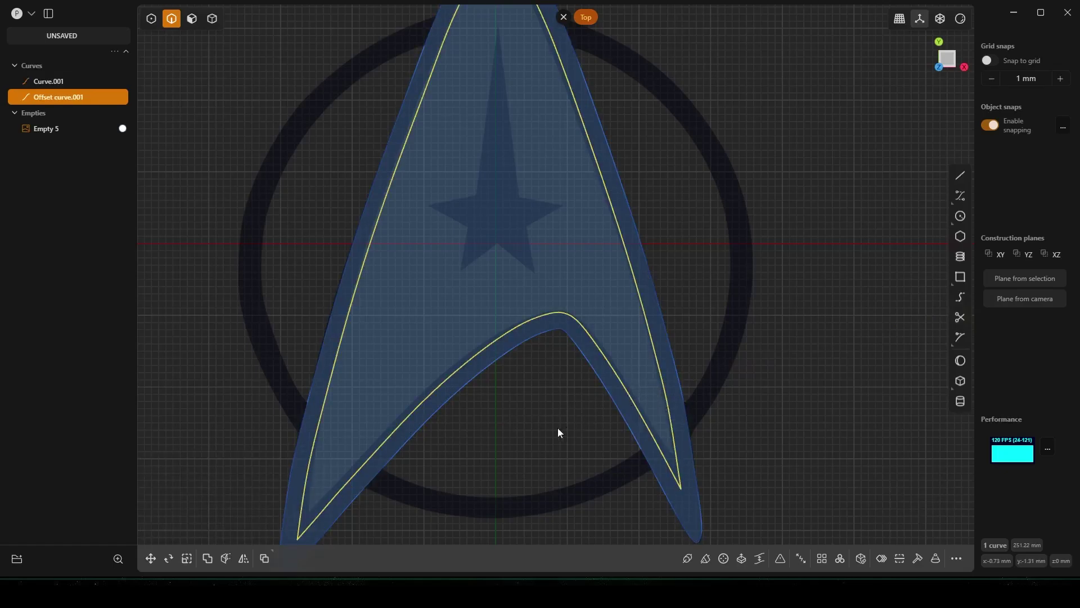
- Select the border region between the two delta outlines in face mode and extrude it upward about 5.89 mm
middle_click_drag(551, 417, 544, 352)
left_click(740, 184)
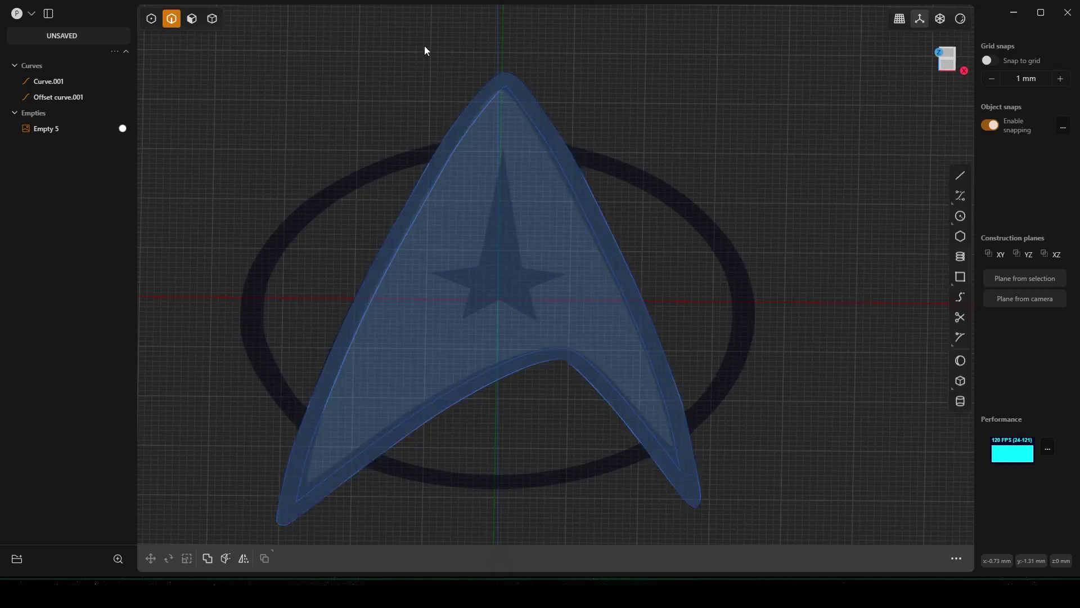
key("3")
left_click(475, 108)
key("e")
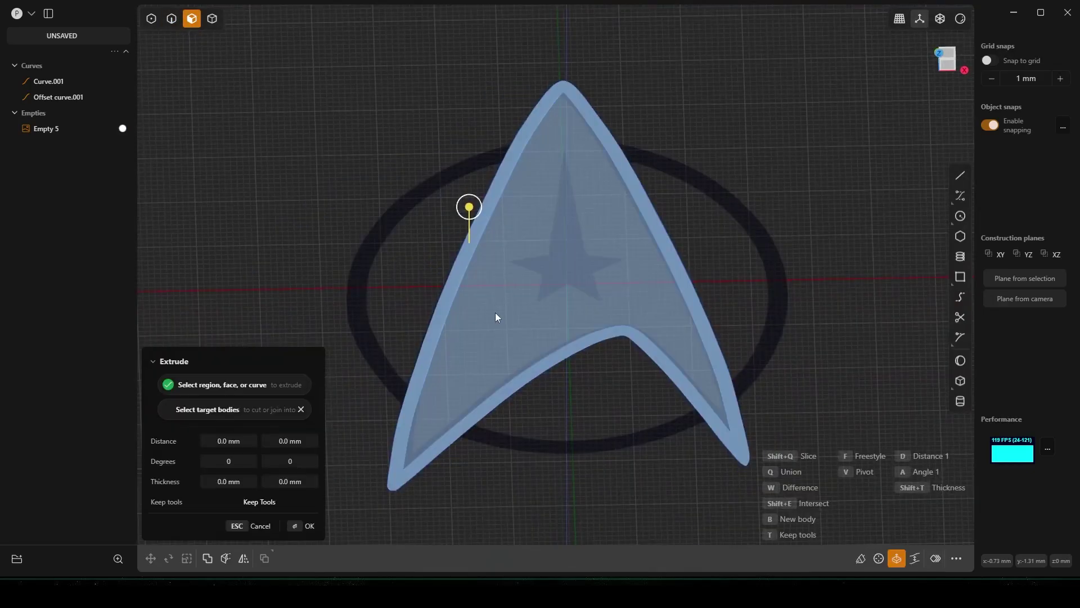
middle_click_drag(419, 344, 417, 326)
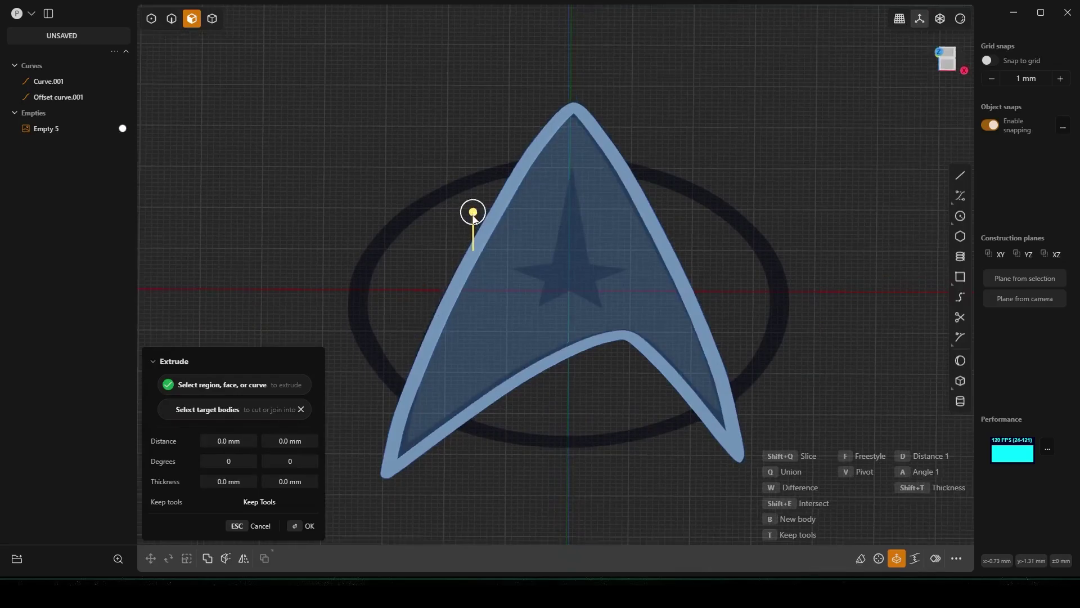
left_click_drag(473, 212, 488, 192)
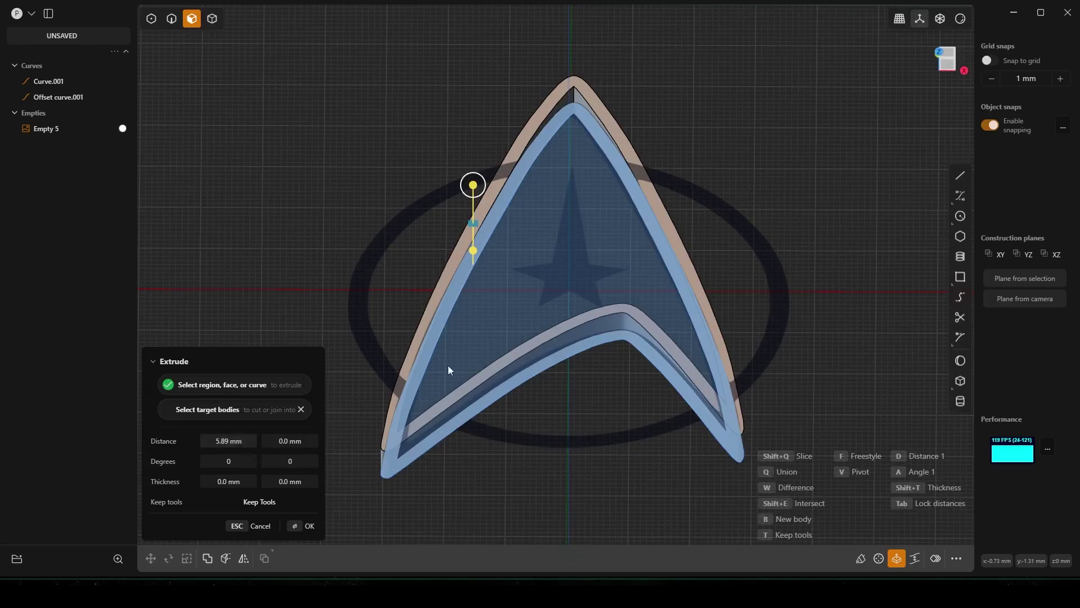
- Set the border's extrusion distance to 5 mm and confirm the extrusion
middle_click_drag(448, 366, 450, 298)
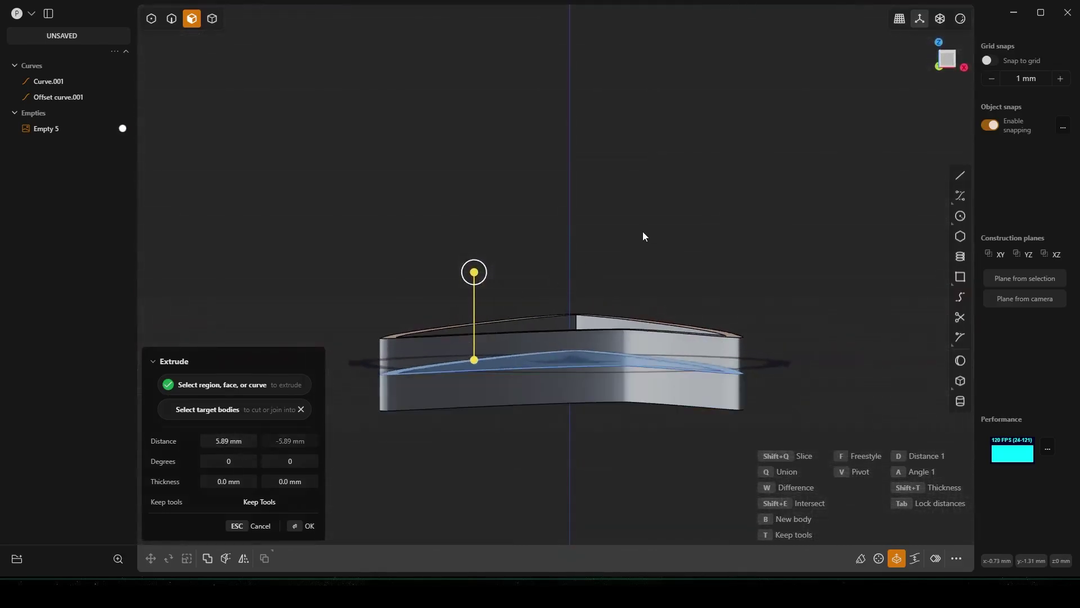
middle_click_drag(570, 381, 538, 417)
left_click(248, 441)
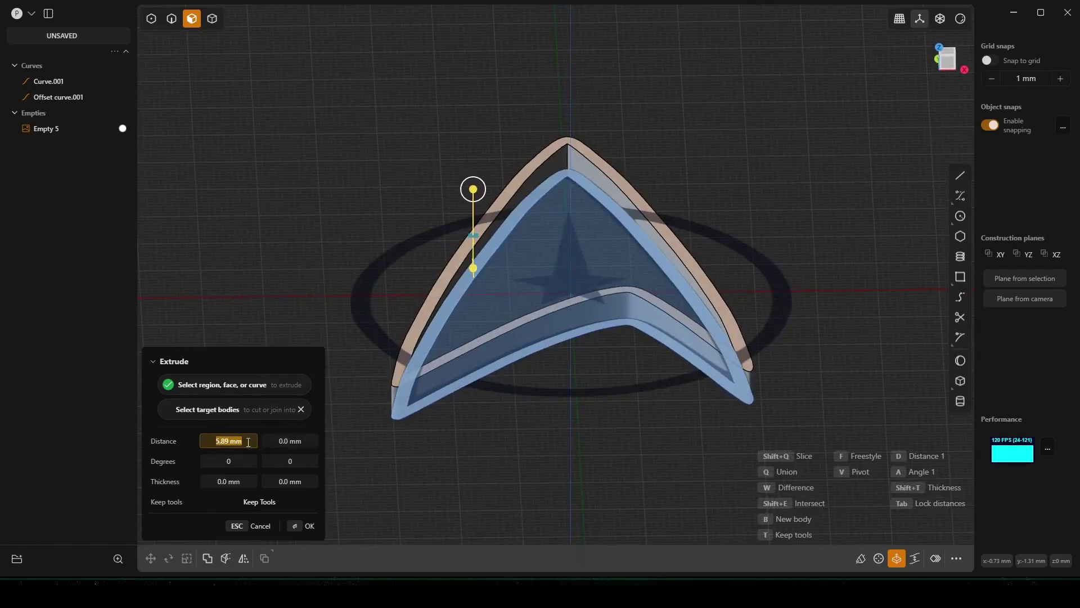
type("6")
type("5")
key("Return")
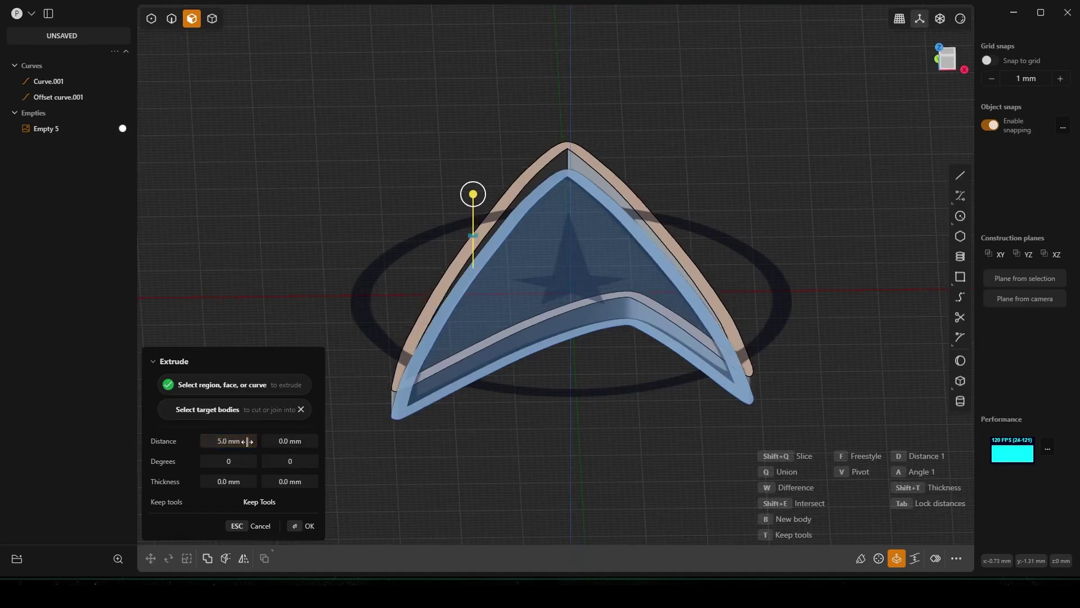
right_click(523, 355)
left_click(622, 498)
mouse_move(622, 498)
middle_mouse_down()
mouse_move(606, 457)
mouse_move(596, 460)
mouse_move(608, 482)
middle_mouse_up()
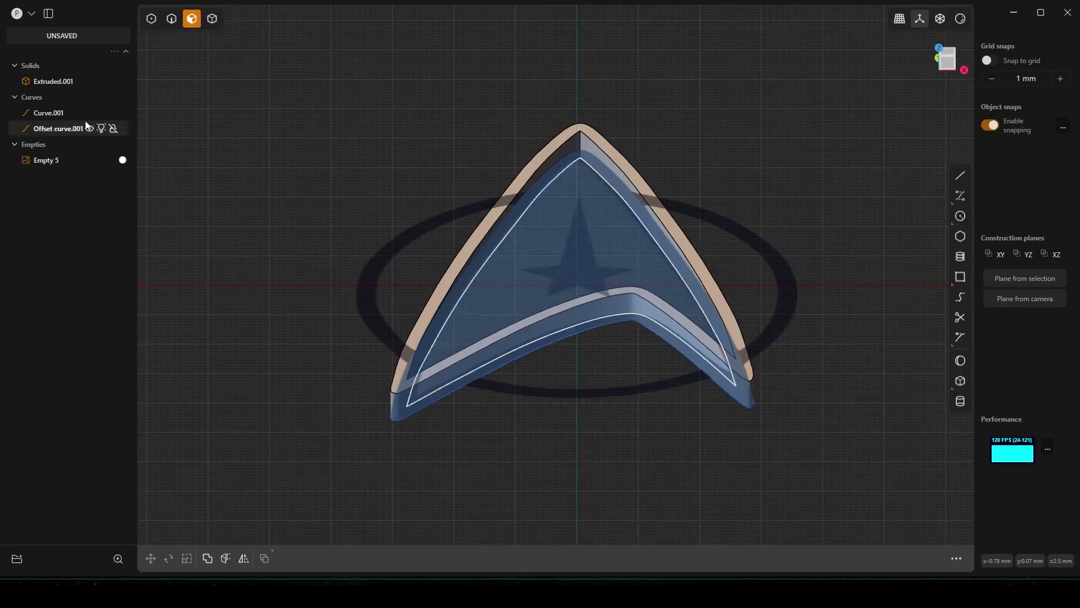
- Delete the original delta curve and its offset curve, keeping the extruded solid
left_click(63, 113)
left_click(65, 128, "shift")
left_click(55, 114)
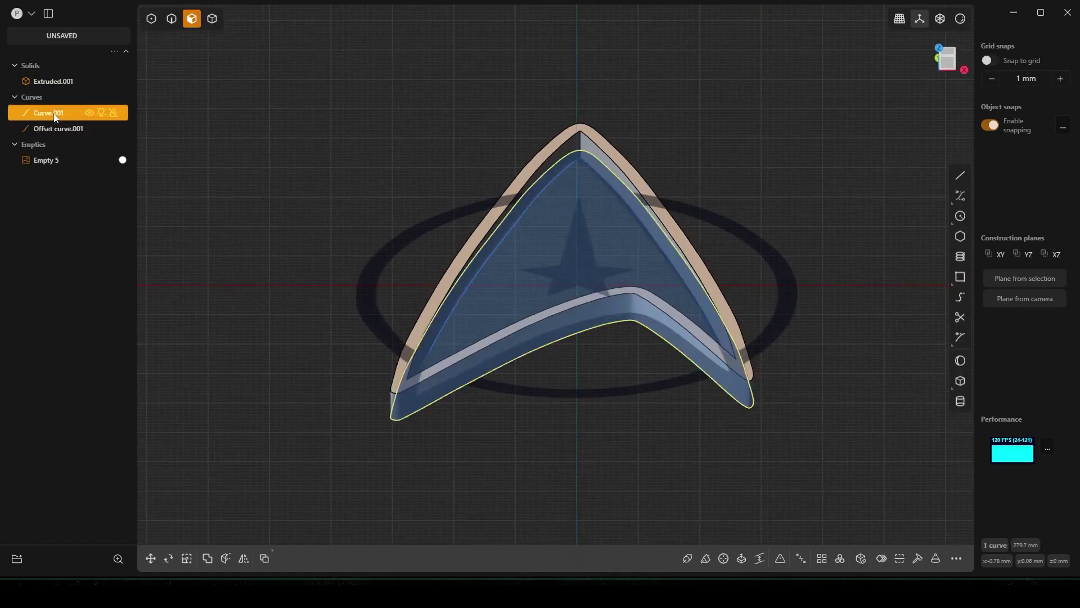
left_click(66, 129, "shift")
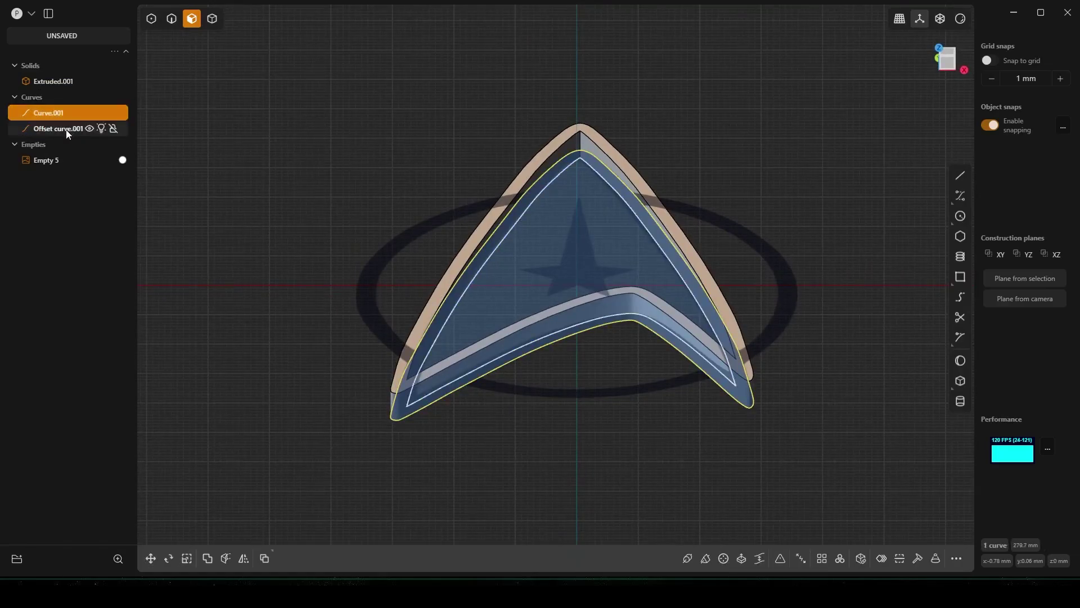
key("Delete")
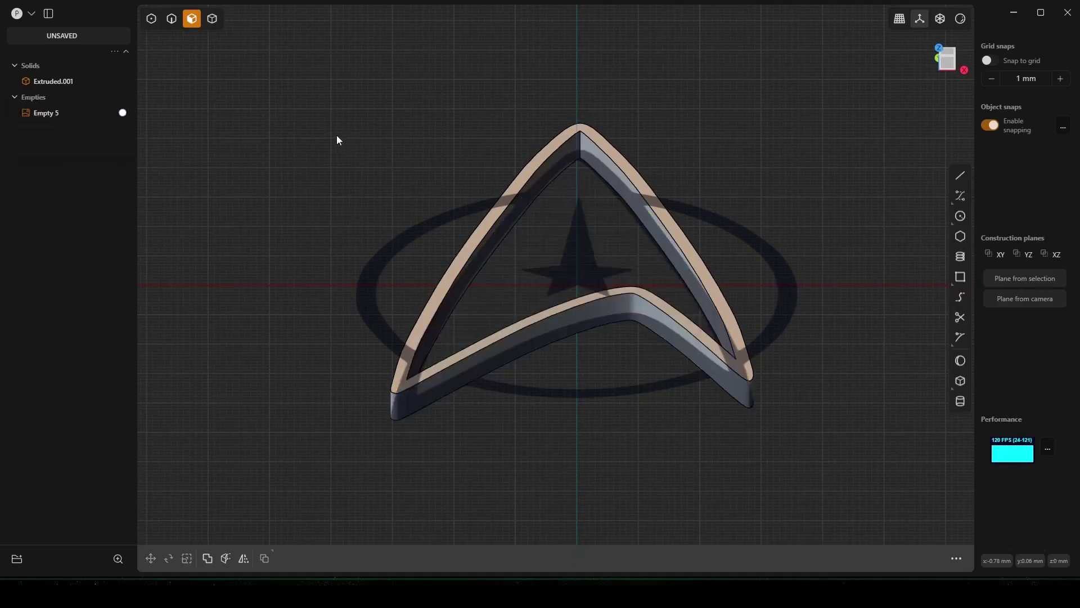
- Draw a circle centred on the origin with a radius of about 34.7 mm over the reference ring
key("KP_7")
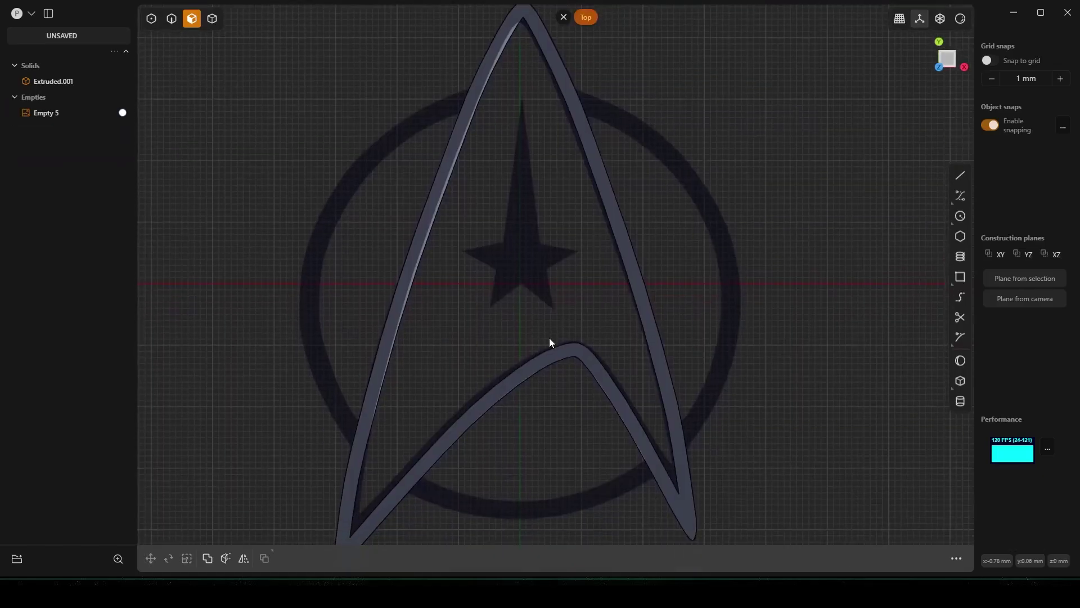
left_click(963, 216)
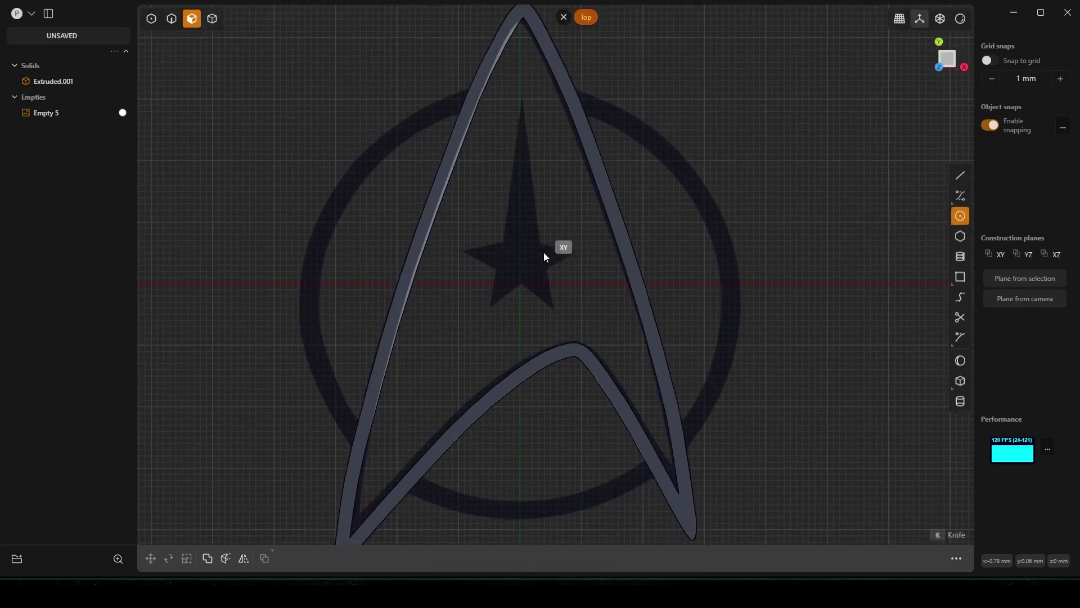
left_click(522, 286)
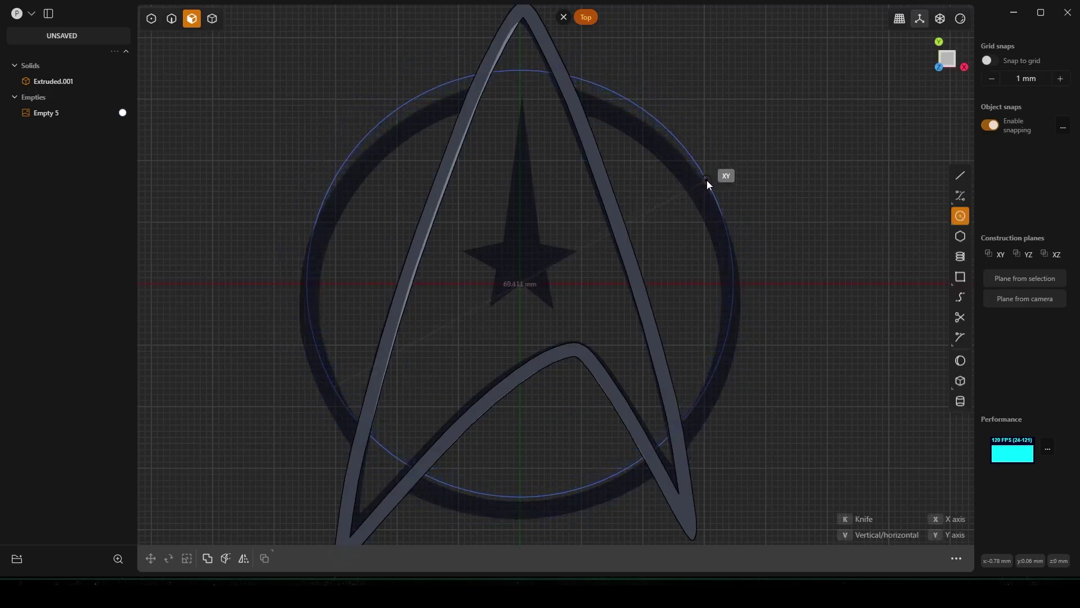
left_click(707, 180)
- Move the circle about -2.29 mm along Y to align it with the reference ring
key("g")
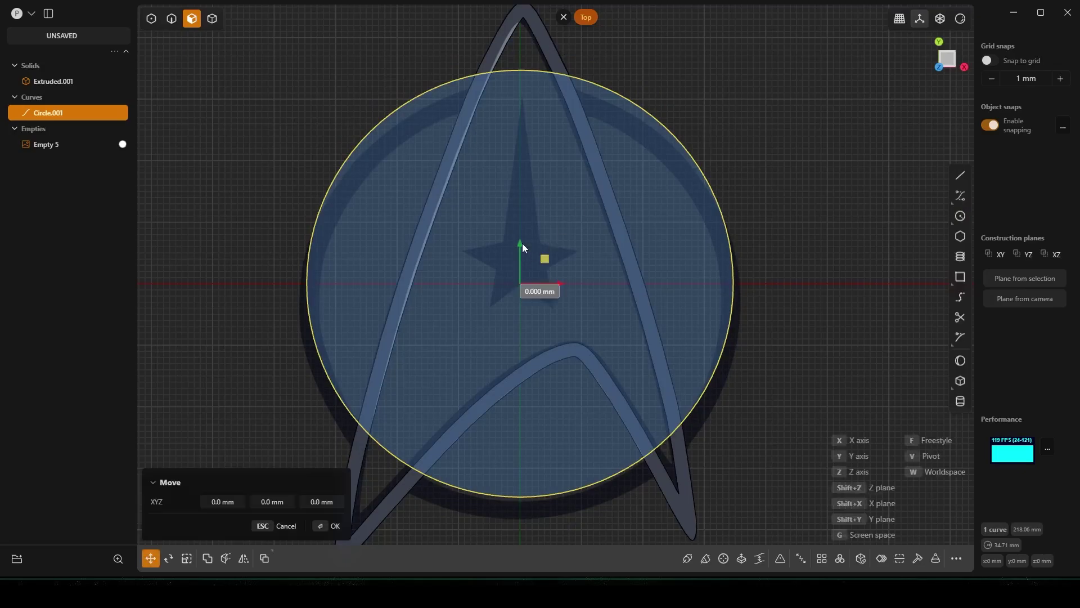
key("Escape")
key("g")
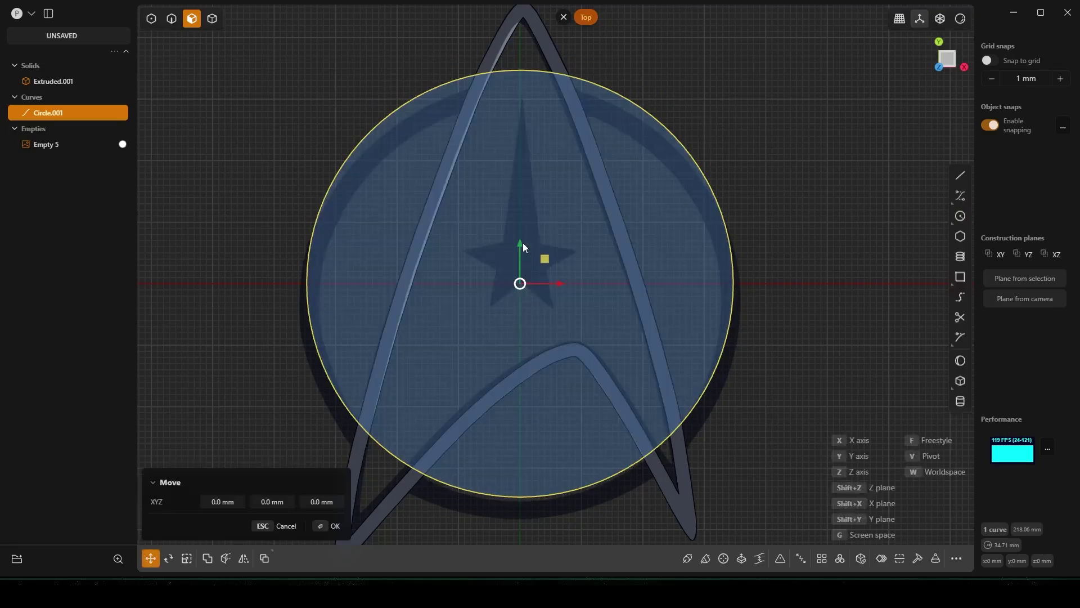
left_click_drag(523, 242, 516, 256)
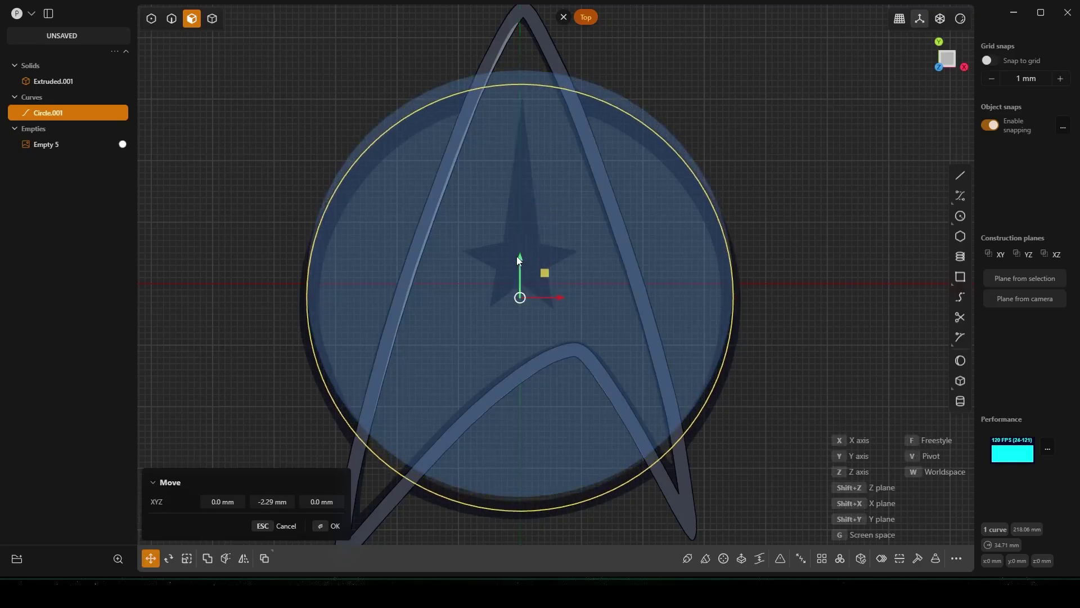
key("Return")
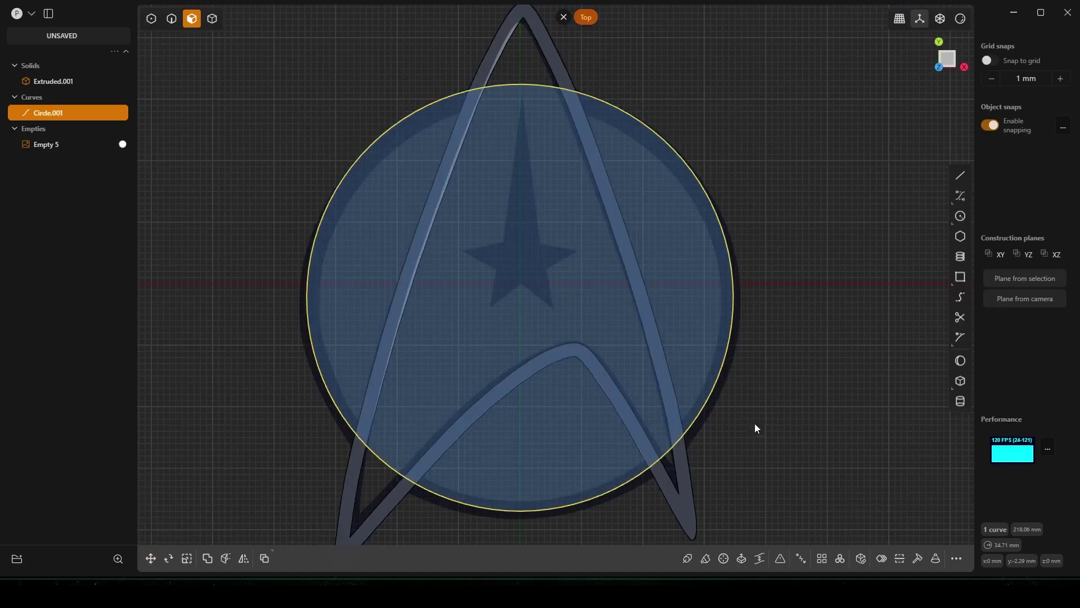
- Scale the circle by about 1.022 along Y and shift its centre down to about Y -3.39 mm
key("s")
key("y")
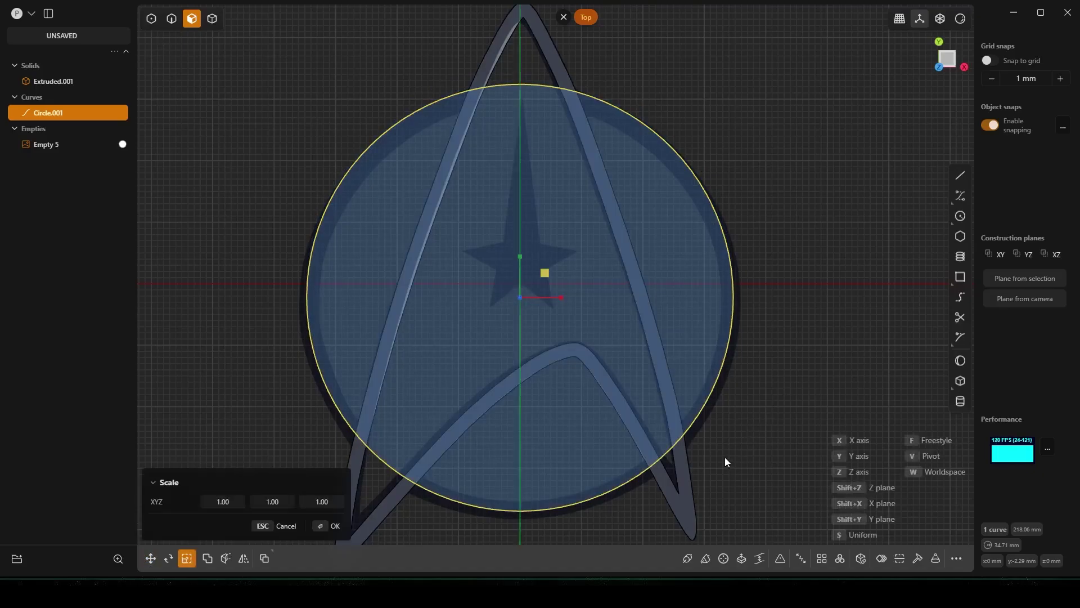
left_click(801, 471)
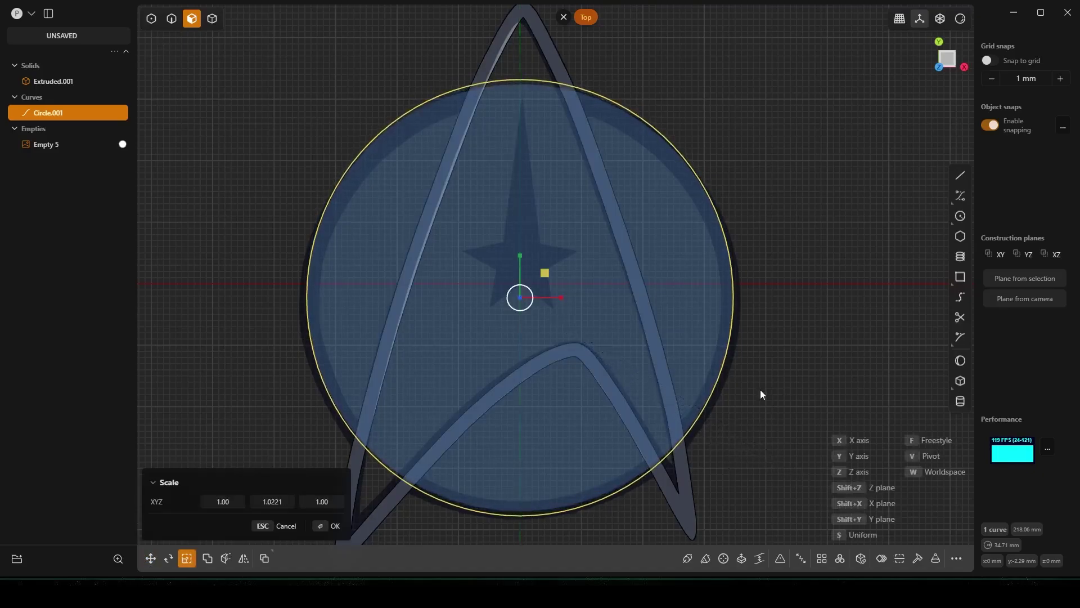
key("g")
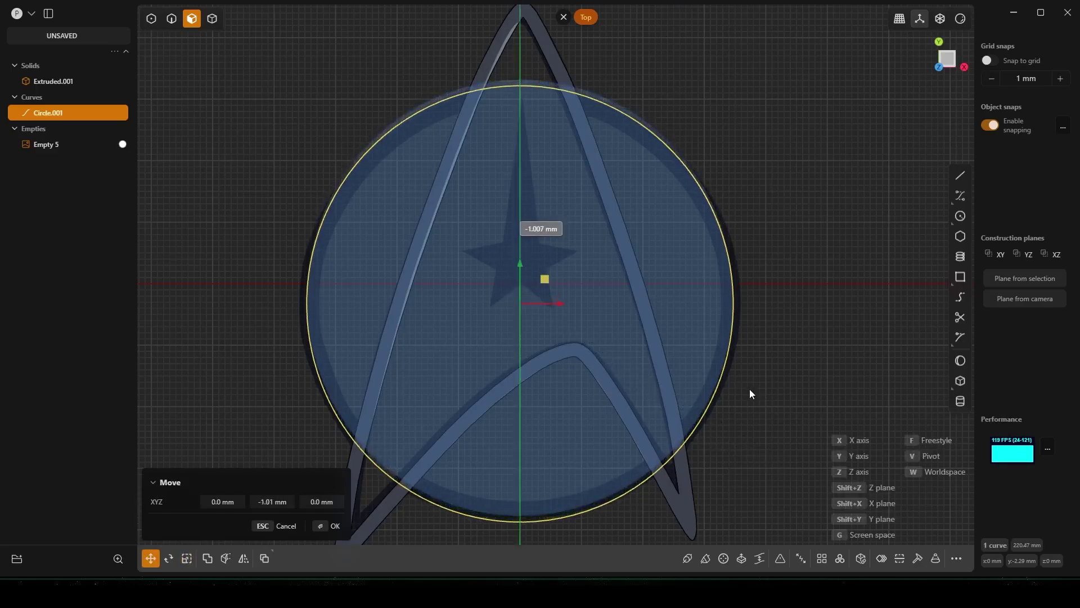
left_click(746, 392)
- Scale the circle by about 1.019 along X and offset it inward about 2.85 mm with round gap fill
key("s")
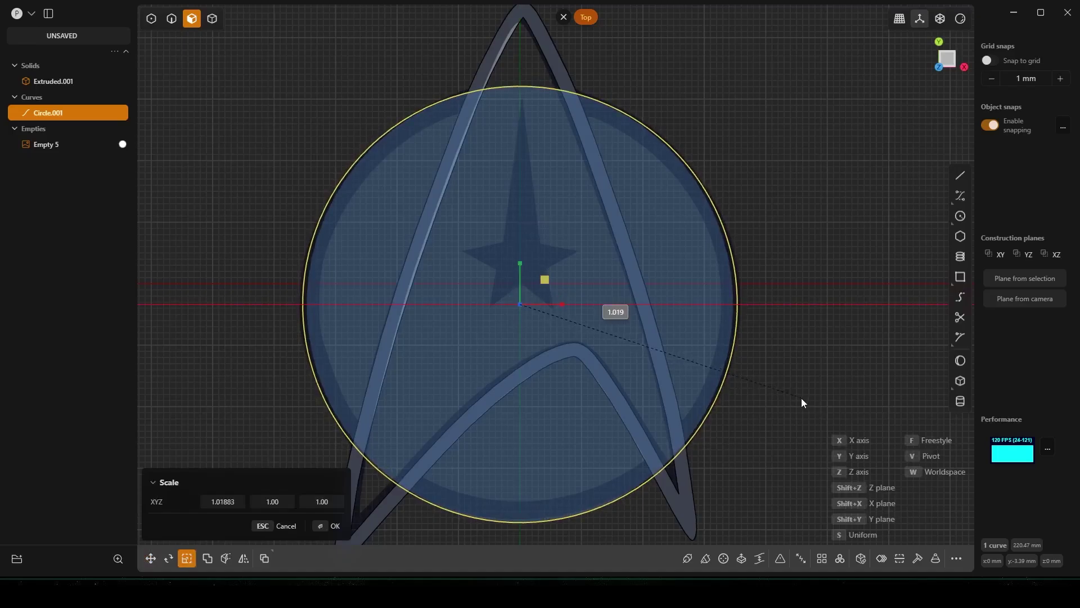
left_click(801, 397)
left_click(780, 395)
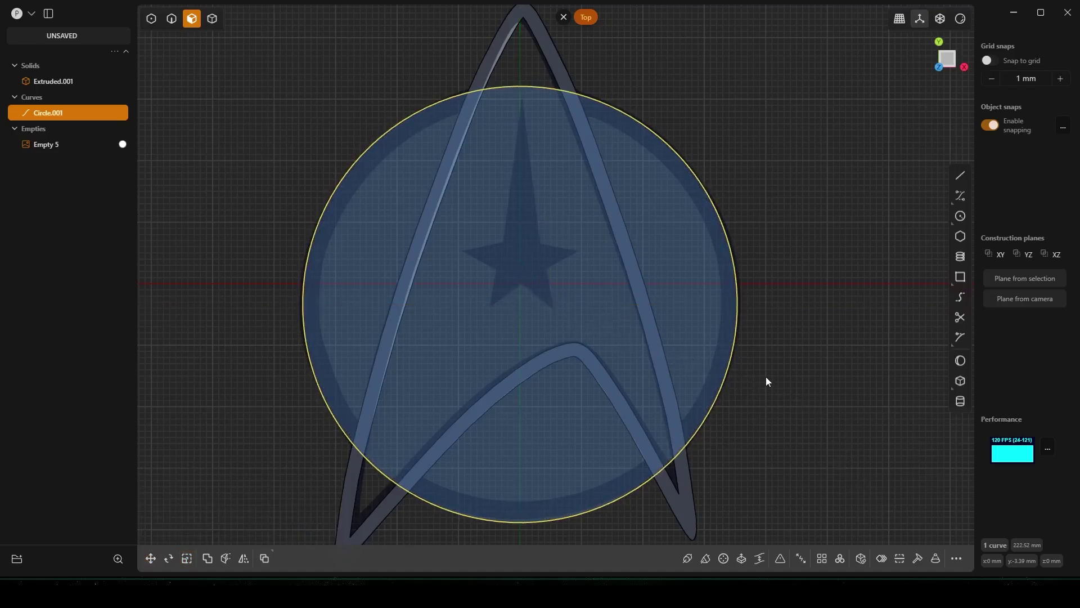
key("o")
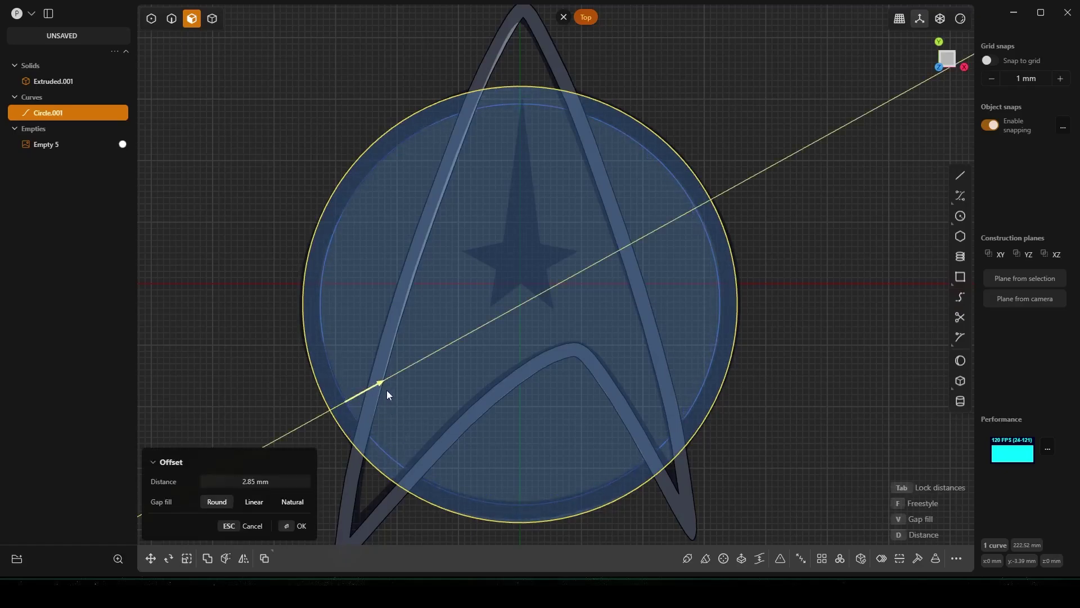
left_click(387, 390)
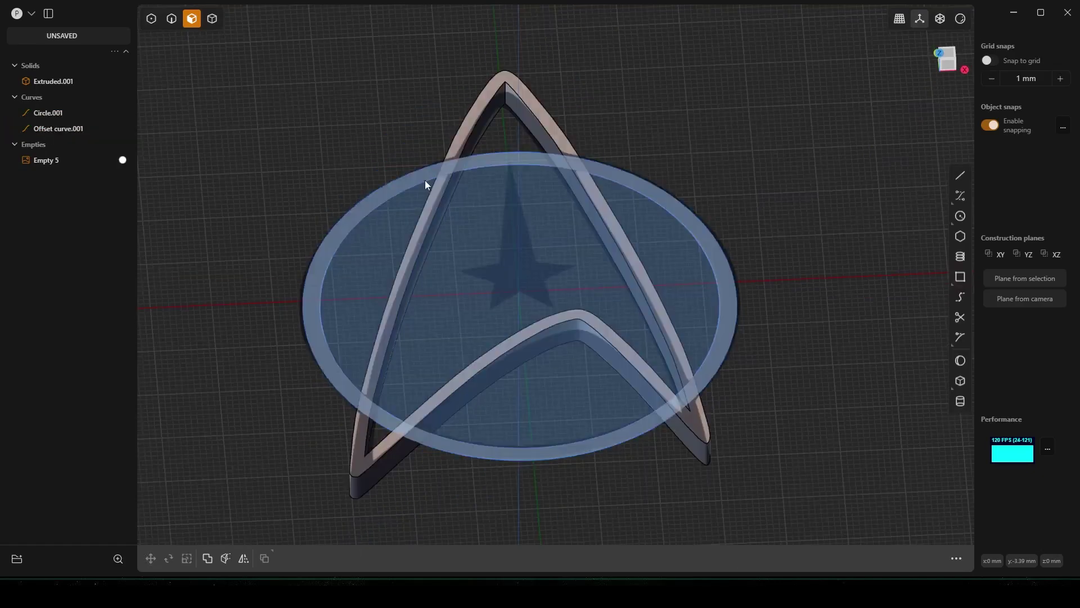
- Extrude the ring region between the two circles upward 5 mm as a separate body
left_click(420, 180)
key("e")
middle_click_drag(419, 179, 434, 261)
scroll(428, 281, "up", 5)
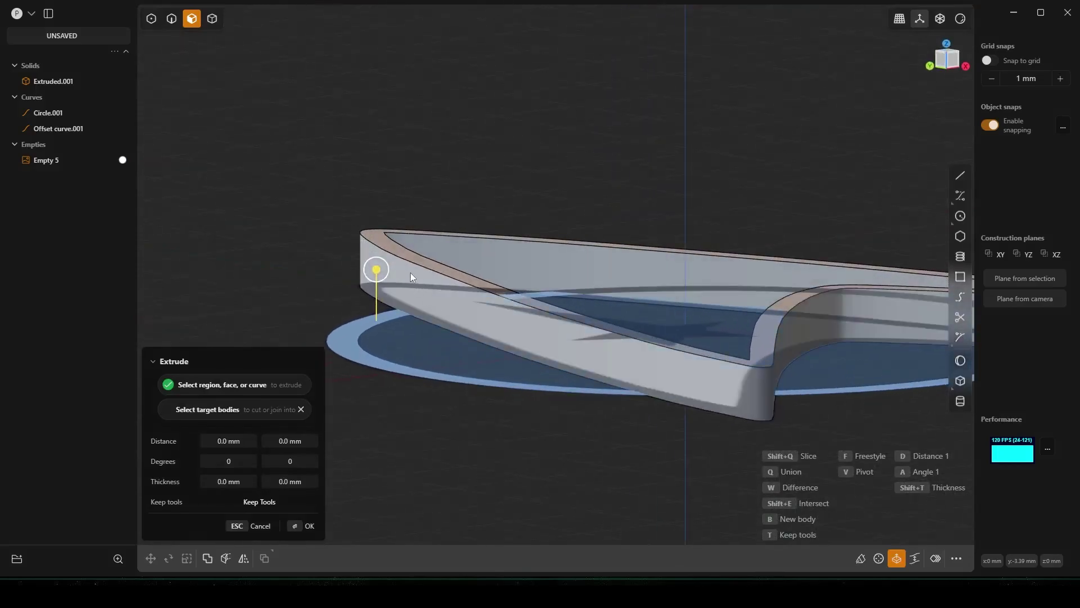
left_click_drag(376, 270, 393, 254)
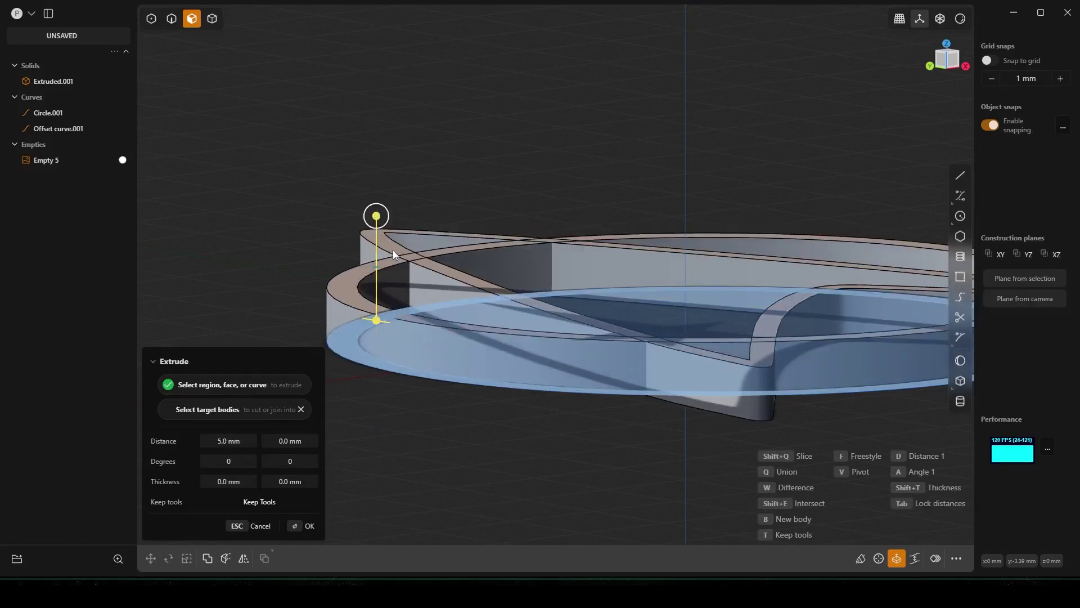
key("Return")
- Delete the ring's outer circle and its offset curve, keeping both extruded solids
middle_click_drag(392, 250, 471, 267)
scroll(403, 219, "down", 5)
key("2")
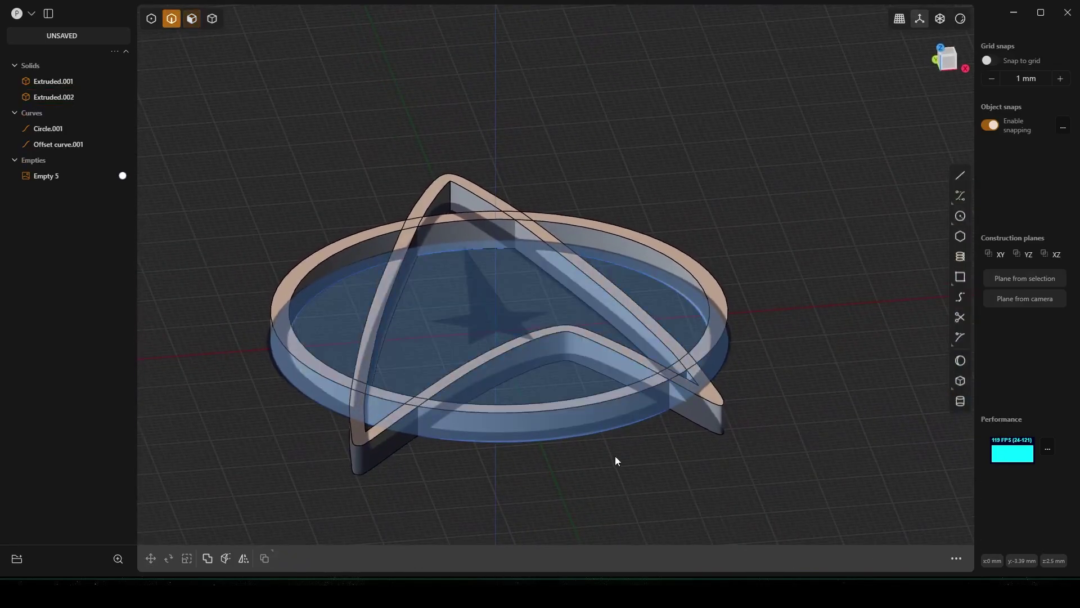
left_click(607, 432)
key("x")
left_click(73, 130)
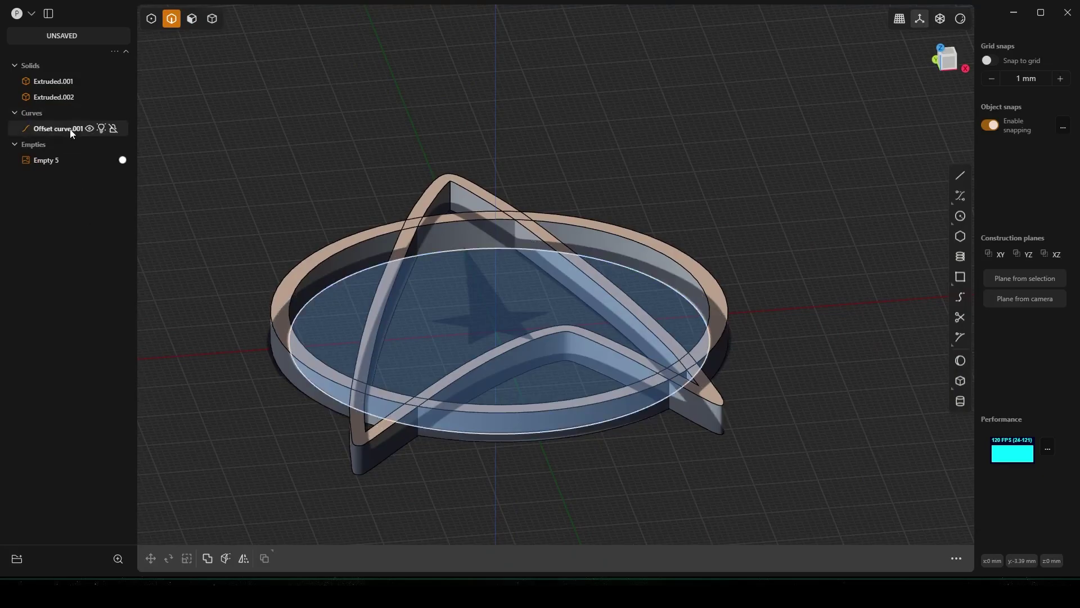
key("Delete")
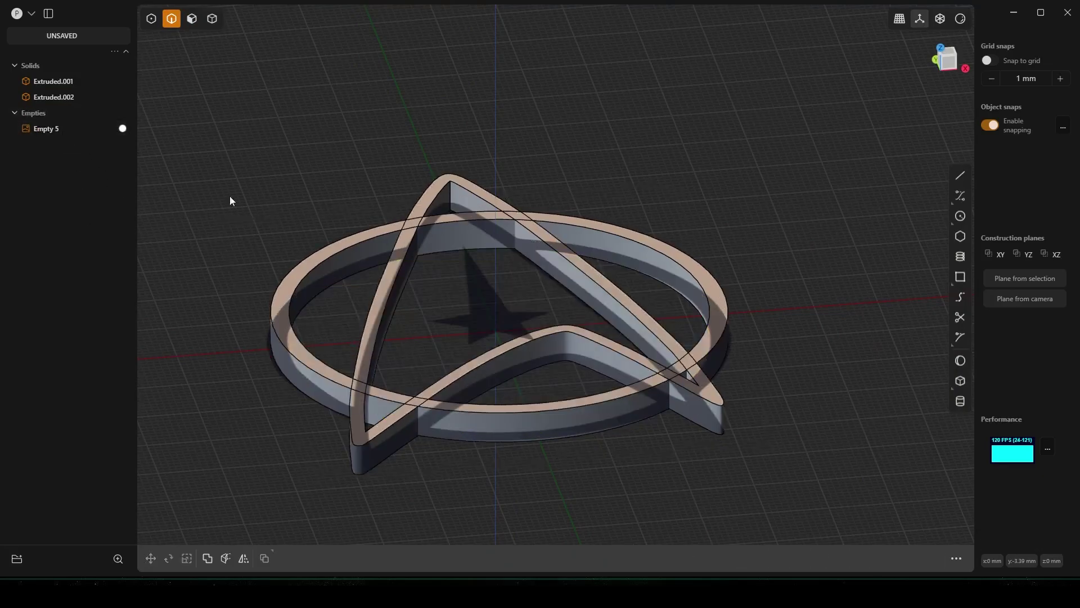
- Select the ring and delta solids in solid mode and split them at their intersections with a Boolean Slice
mouse_move(588, 301)
middle_mouse_down()
mouse_move(570, 373)
mouse_move(581, 294)
mouse_move(576, 403)
mouse_move(579, 317)
middle_mouse_up()
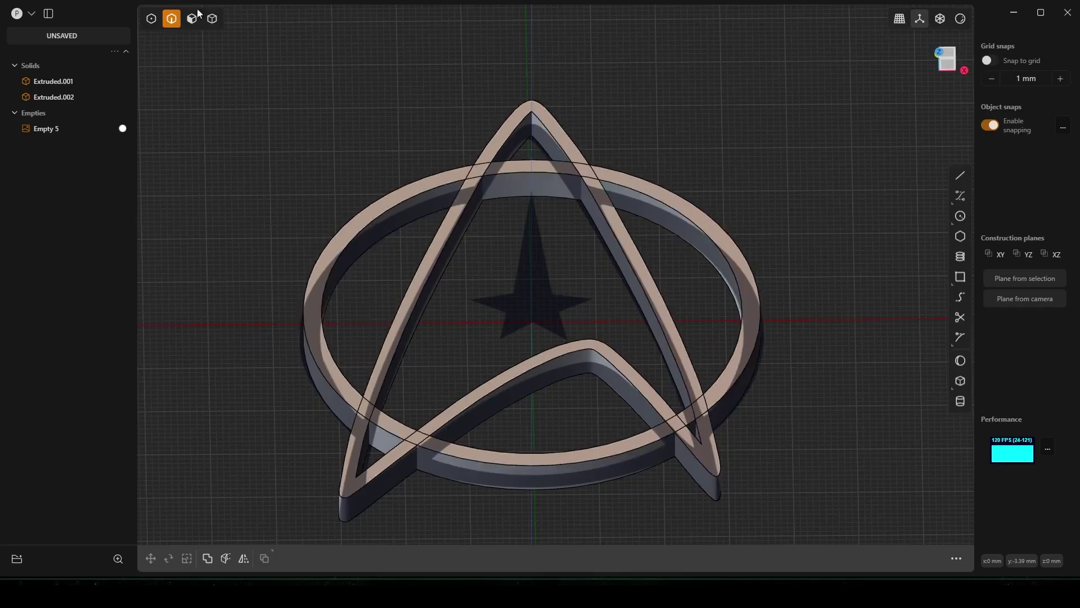
left_click(213, 19)
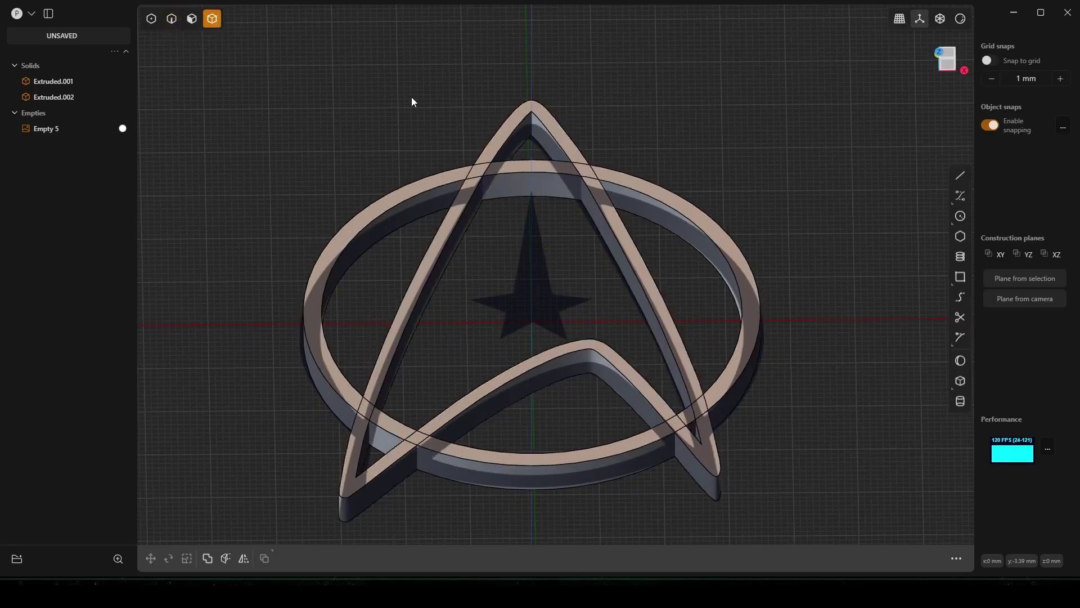
key("3")
left_click(213, 19)
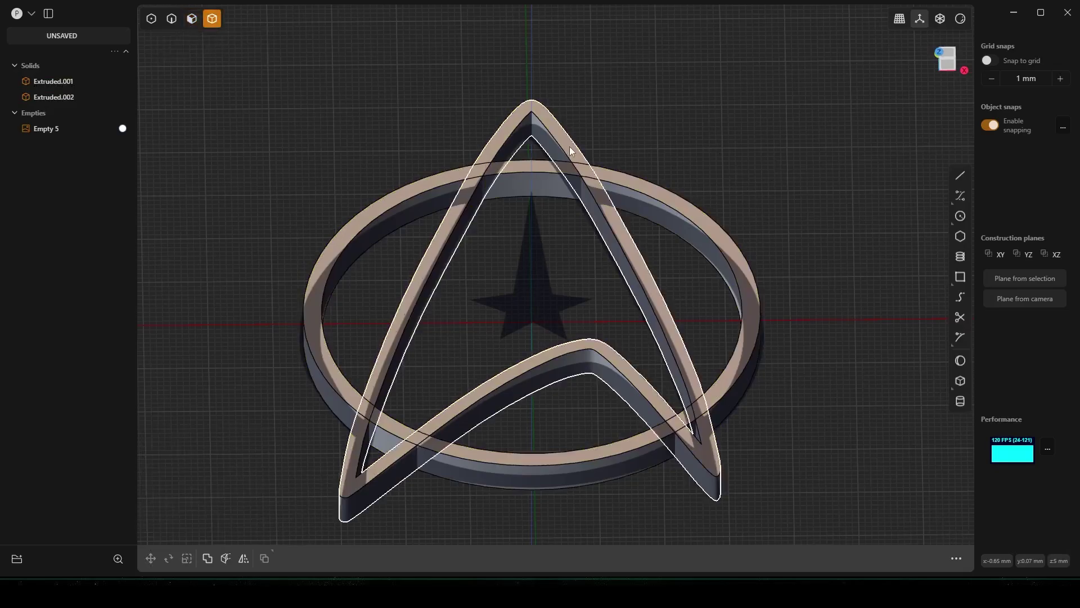
left_click(360, 217)
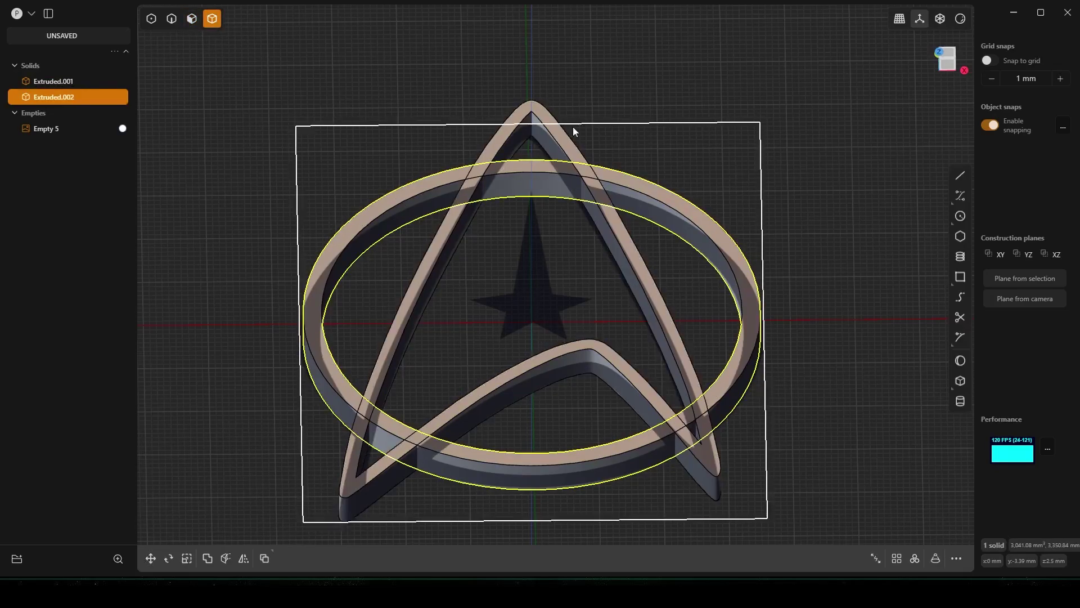
left_click(567, 141, "shift")
key("q")
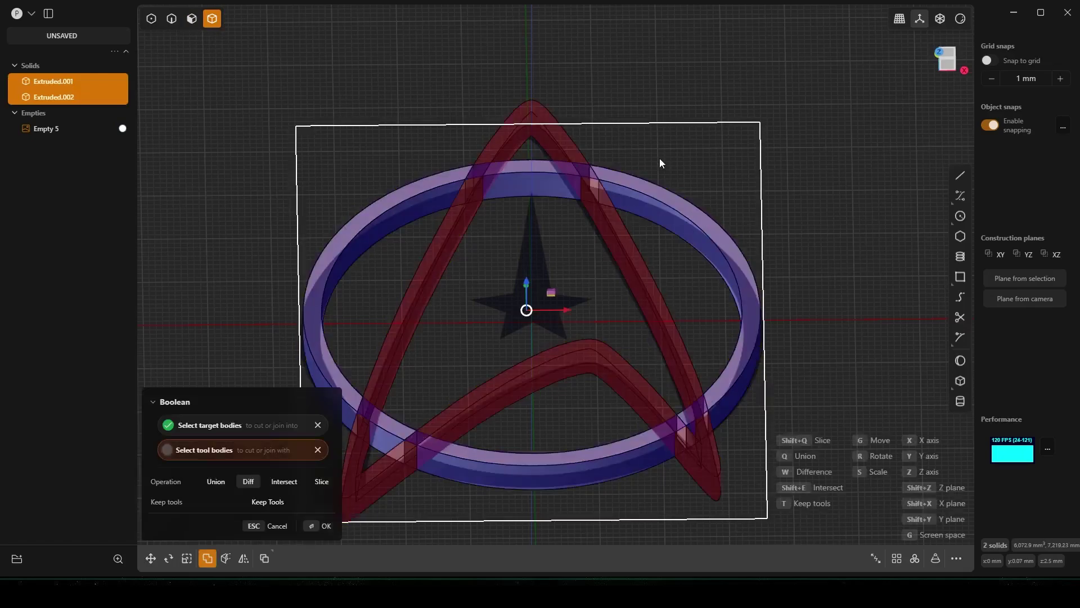
key("shift+q")
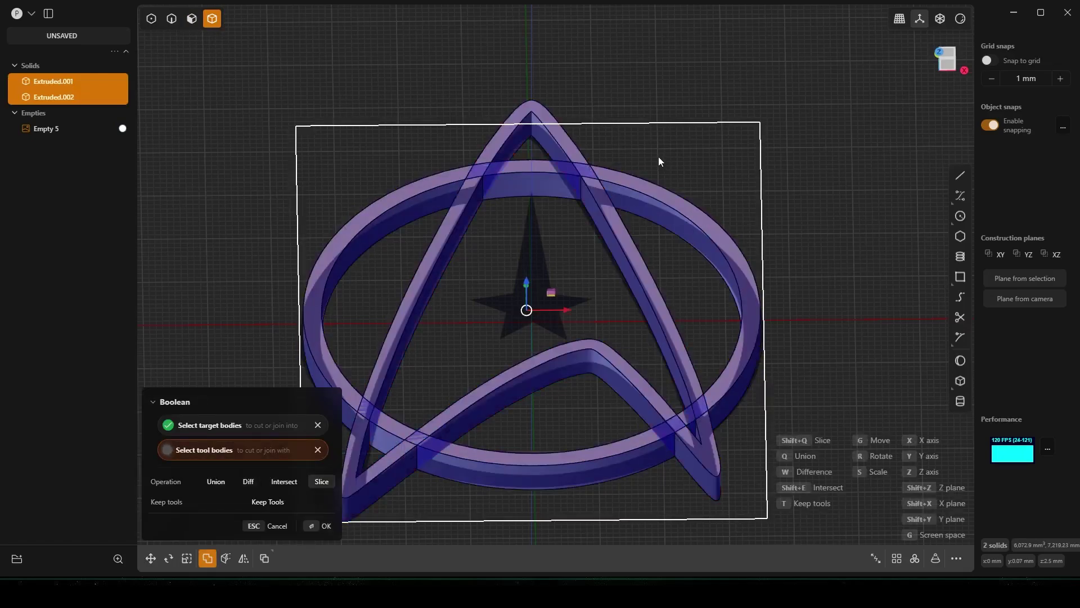
key("Return")
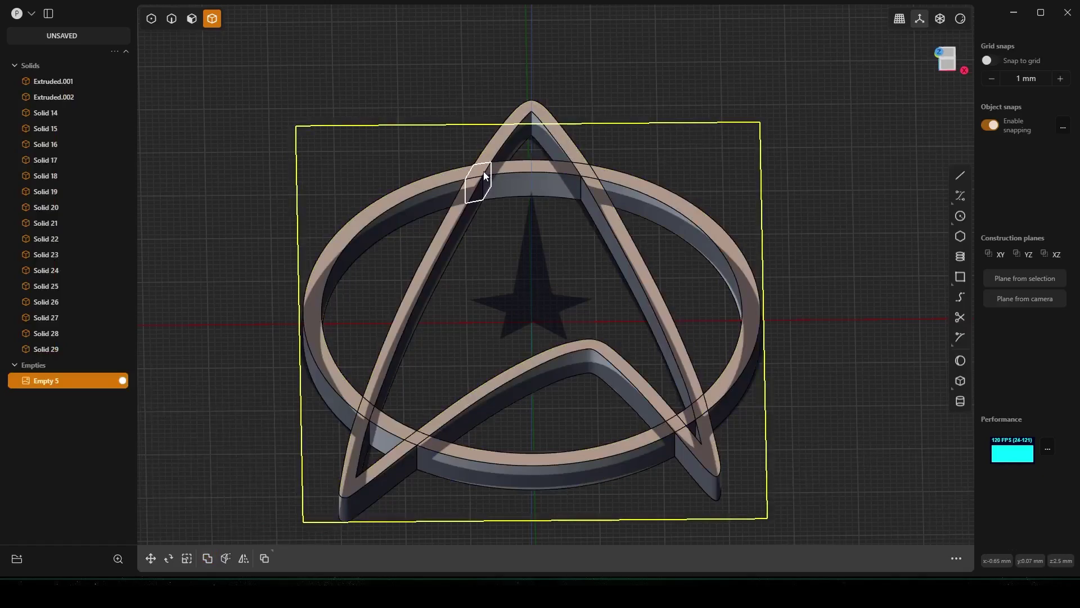
- Delete the three ring segments inside the delta: the one below its tip and those in its two lower corners
left_click(538, 185)
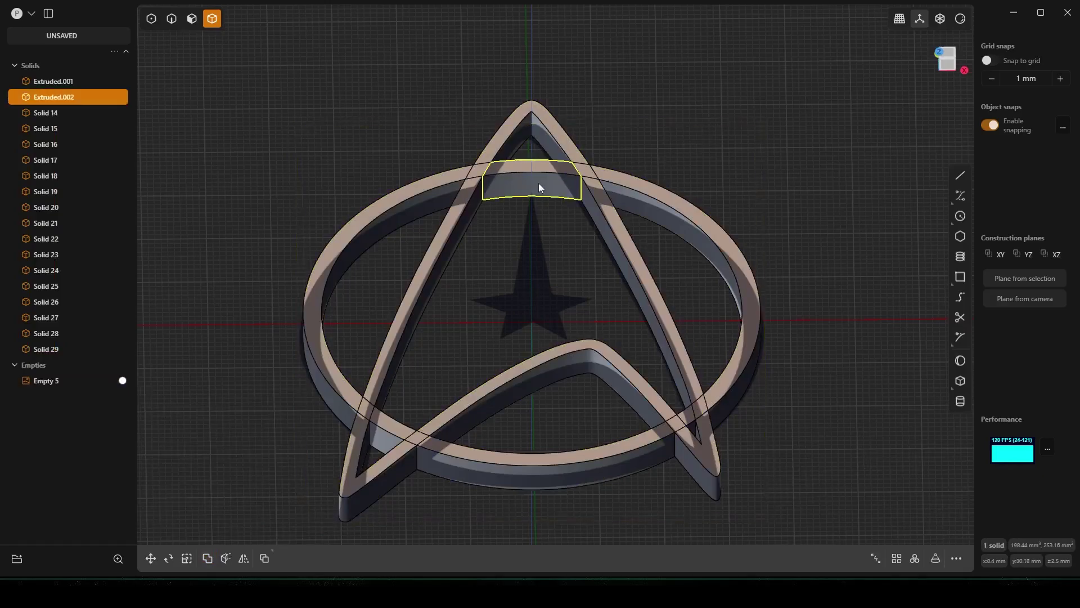
key("Delete")
left_click(387, 445)
key("Delete")
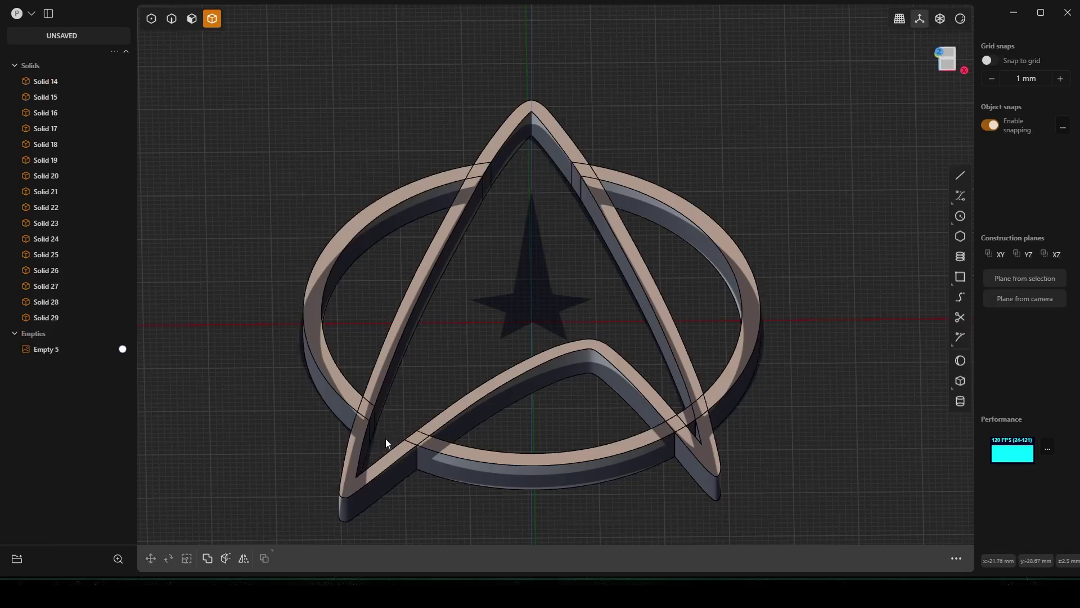
left_click(698, 414)
key("Delete")
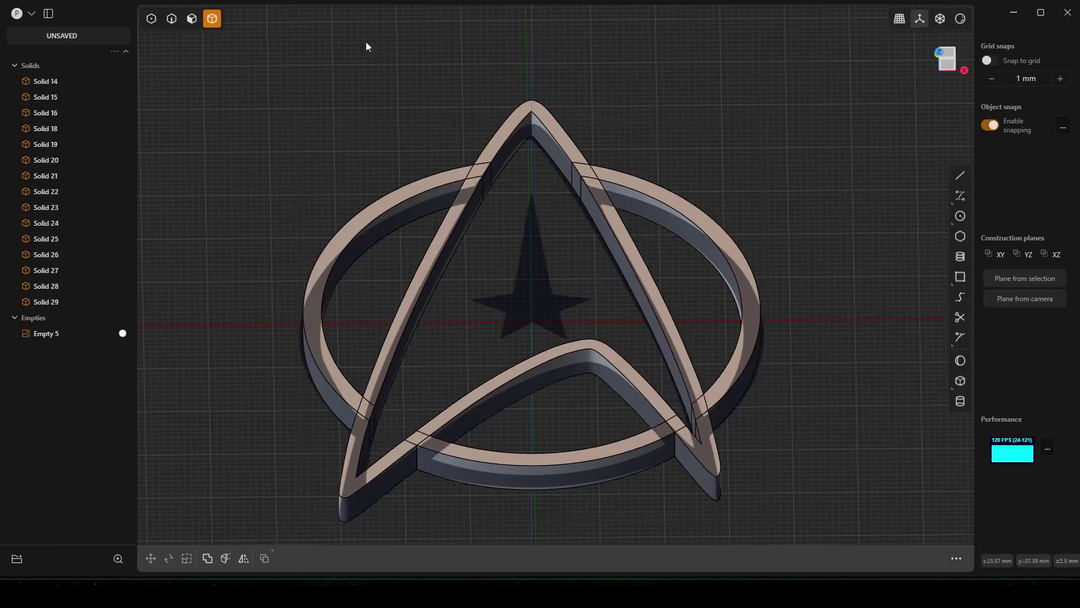
- Join all remaining delta and ring pieces into one solid with a Boolean Union
key("ctrl+a")
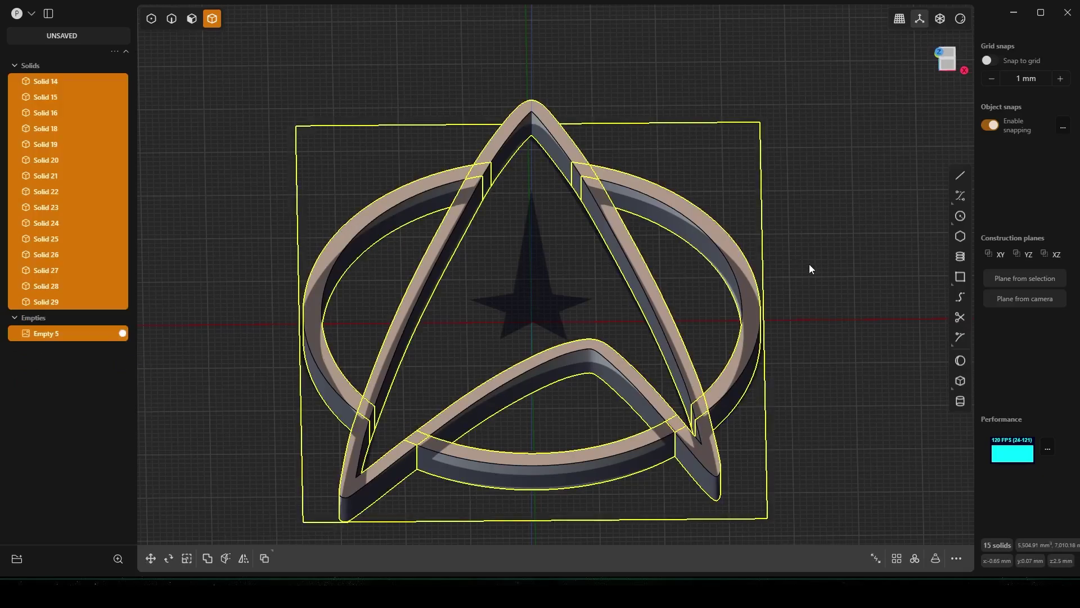
key("q")
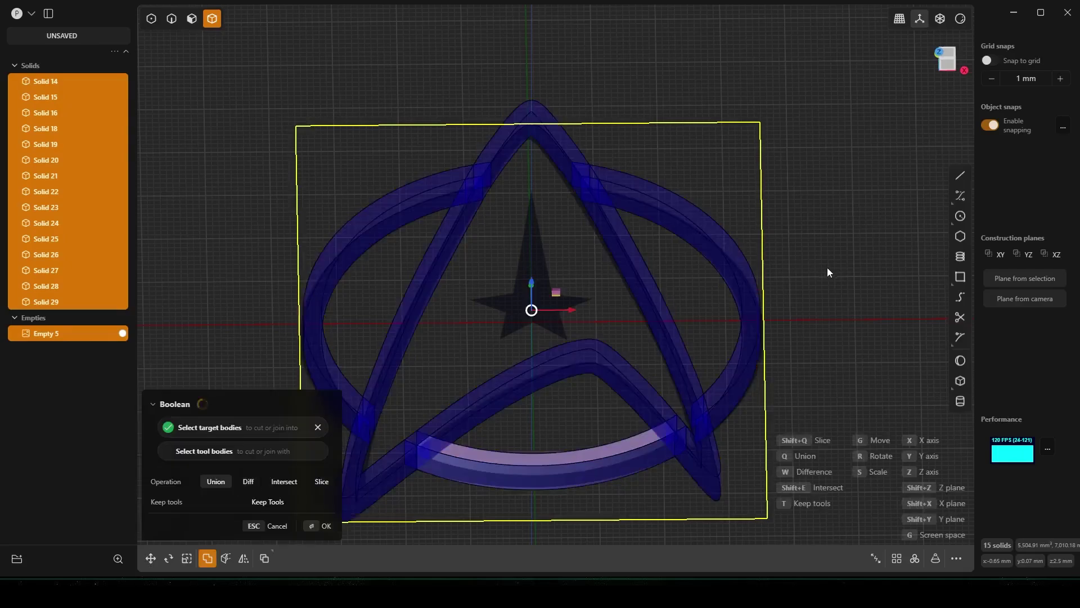
key("Return")
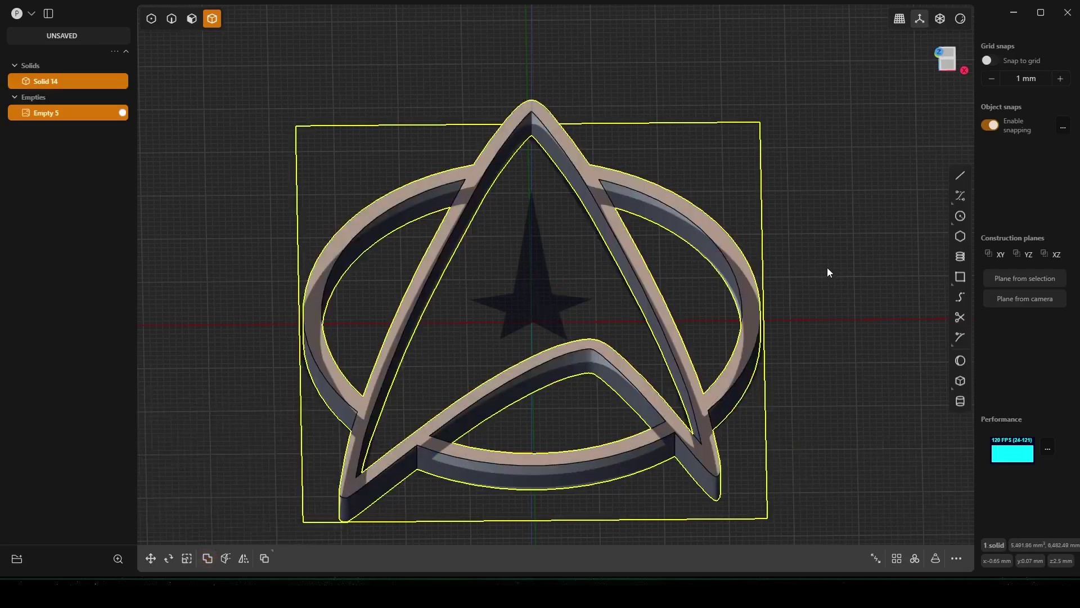
left_click(848, 246)
middle_click_drag(590, 339, 603, 294)
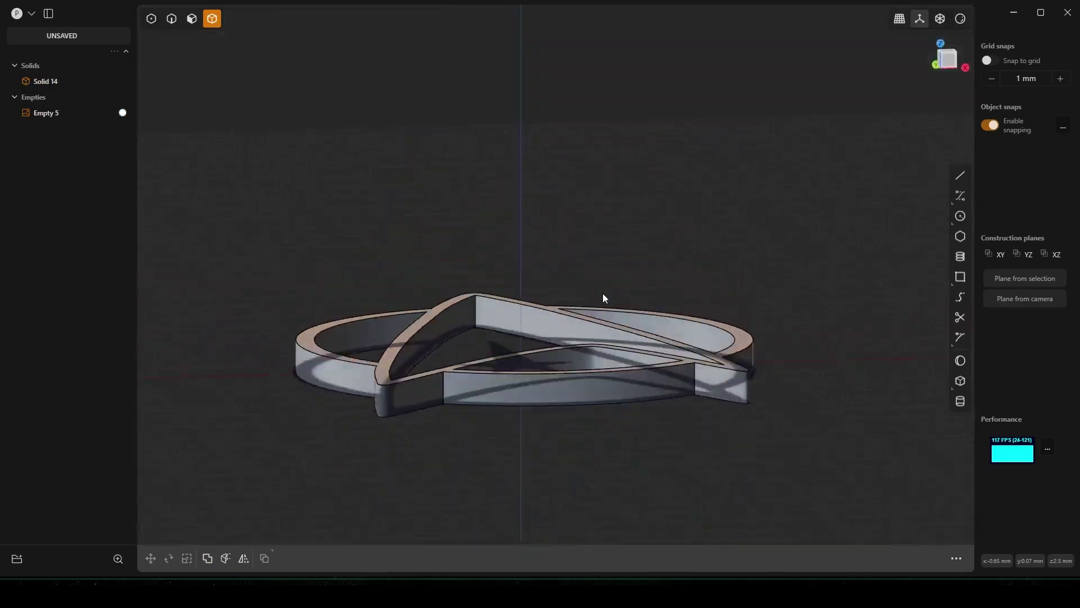
right_click_drag(603, 293, 602, 326)
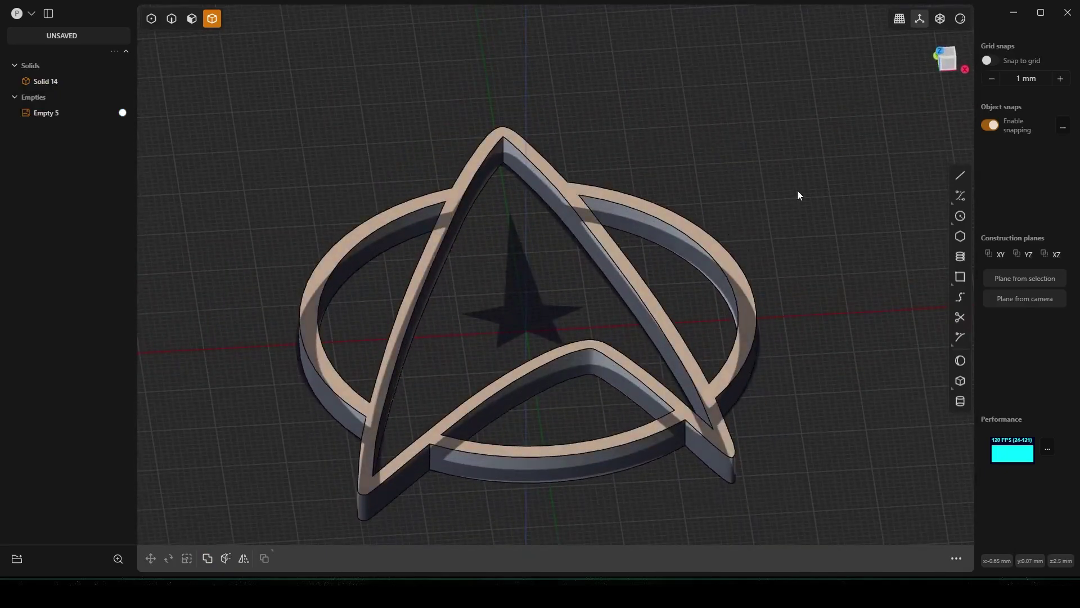
- Show the star silhouette from the top and switch to edge selection
key("KP_7")
scroll(580, 378, "up", 4)
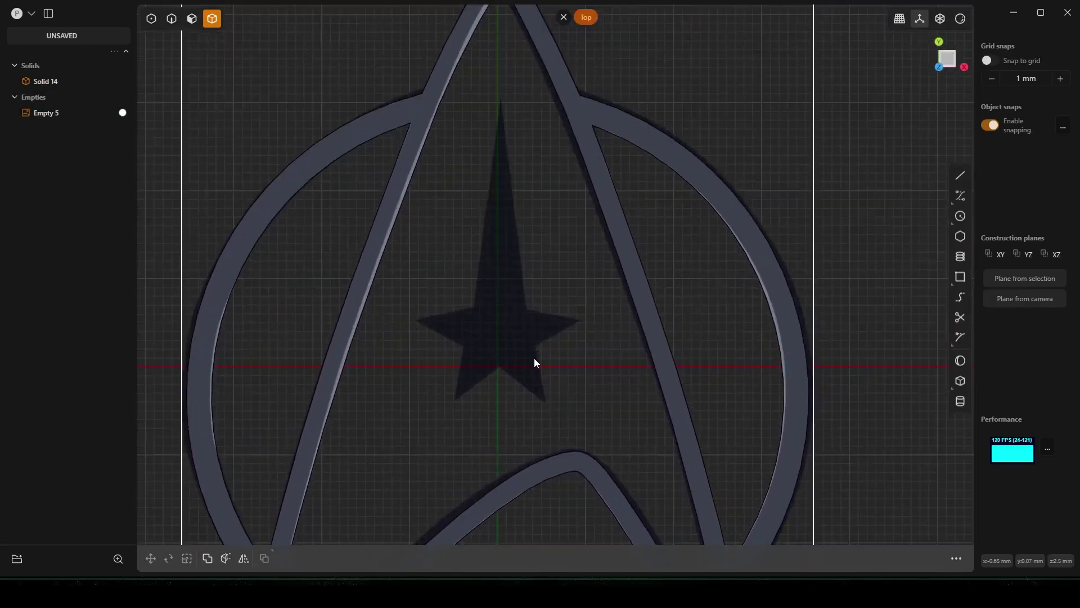
scroll(534, 362, "up", 3)
key("2")
left_click(959, 237)
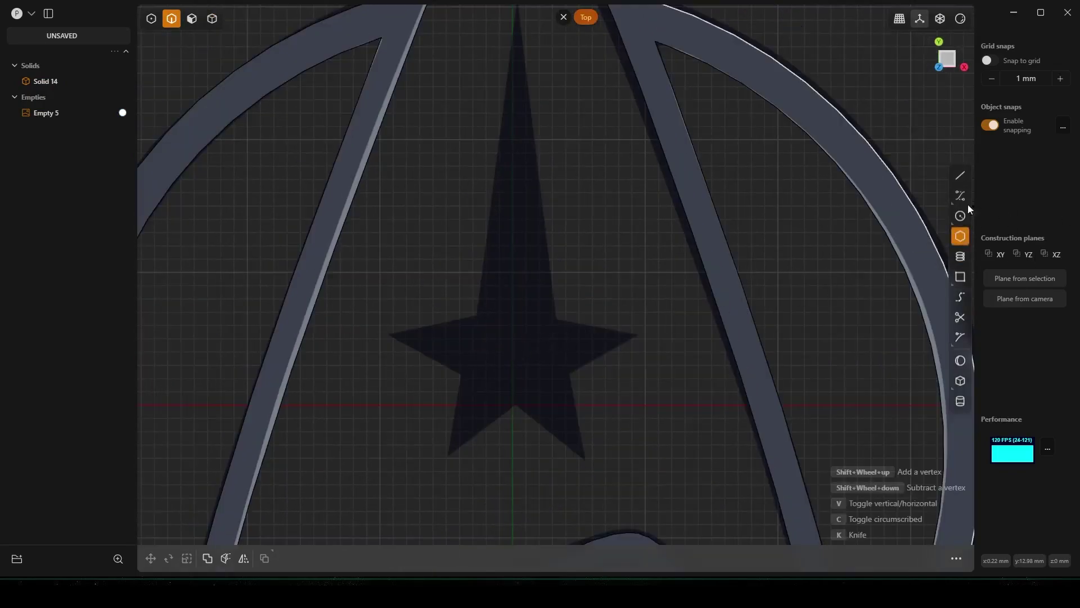
scroll(526, 418, "up", 2)
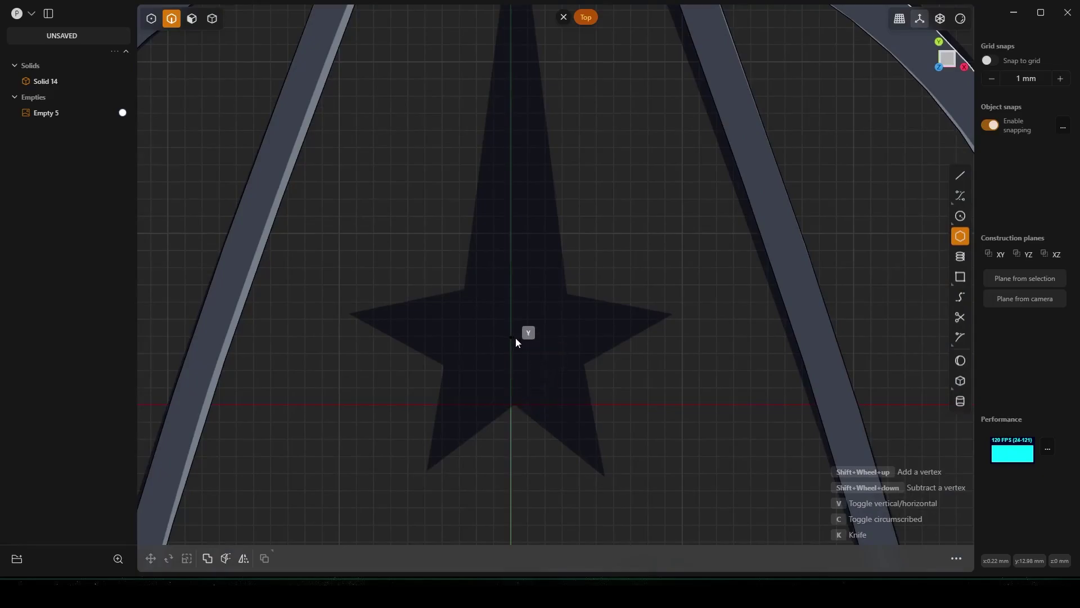
middle_click_drag(515, 338, 512, 347, "shift")
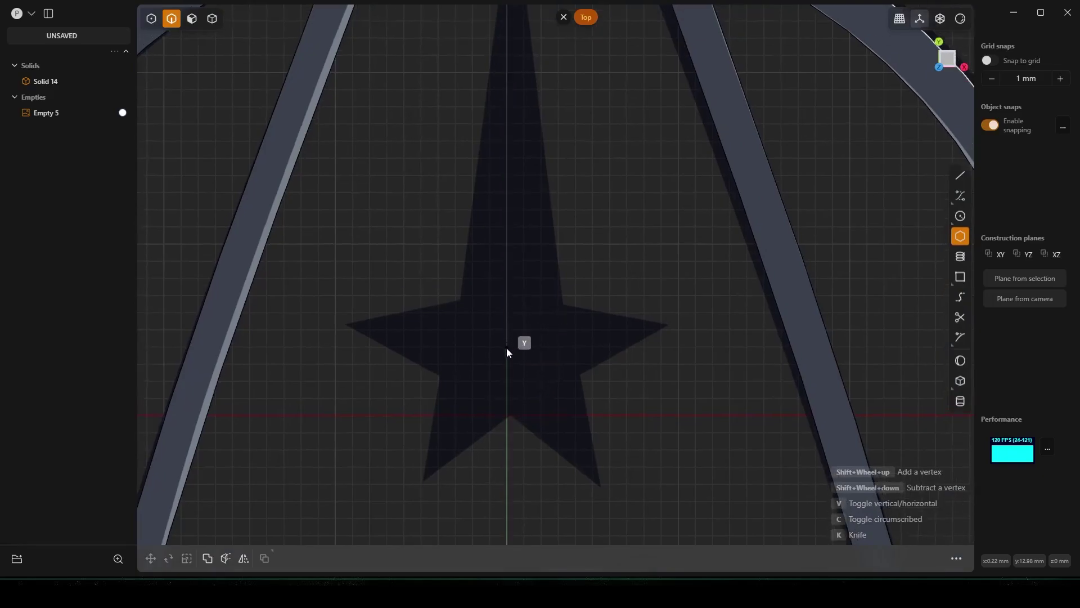
left_click(507, 355)
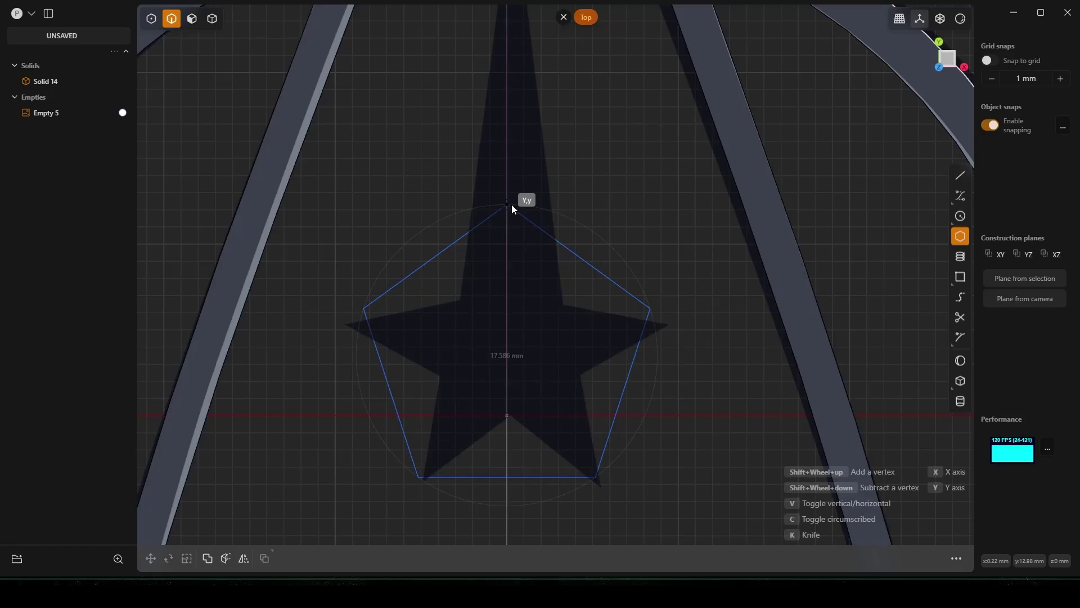
scroll(512, 209, "up", 3, "shift")
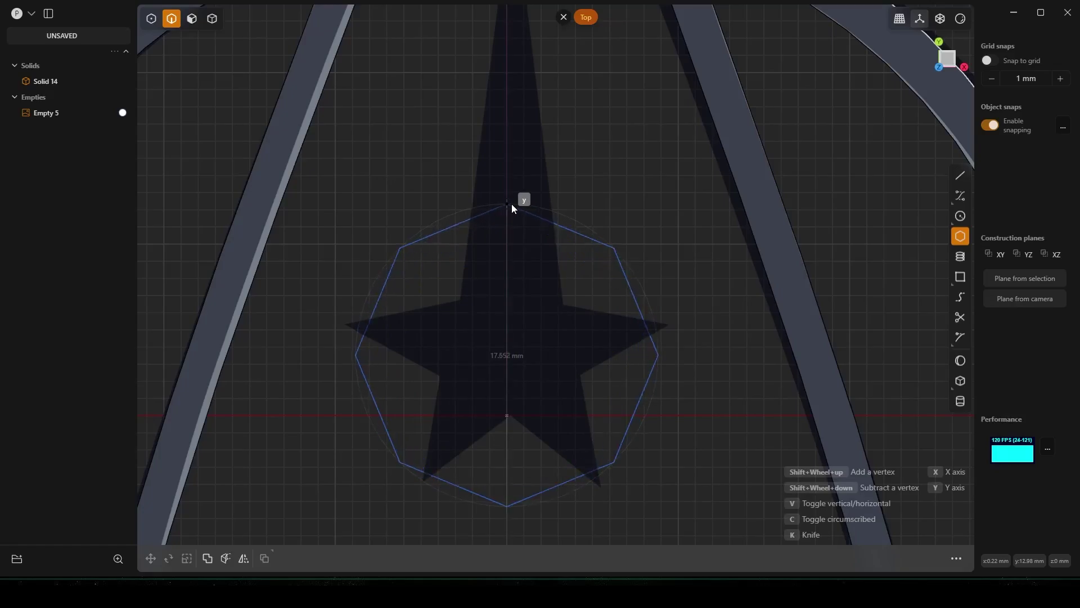
key("Escape")
- Draw a ten-sided polygon centred in the star silhouette on the Y axis, about 13.2 mm in diameter with one vertex pointing straight up
left_click(959, 237)
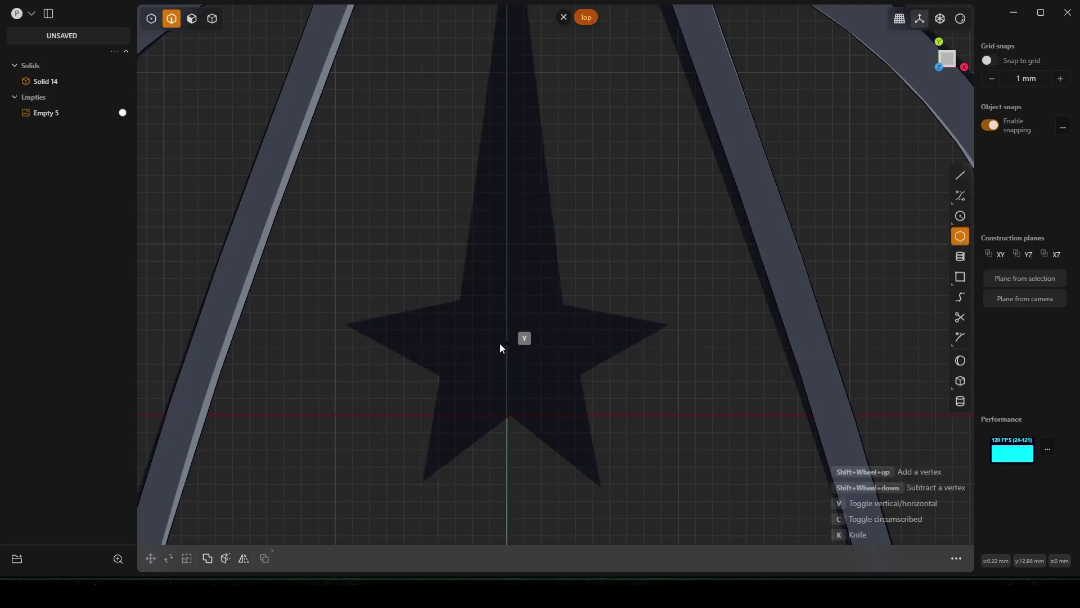
left_click(508, 355)
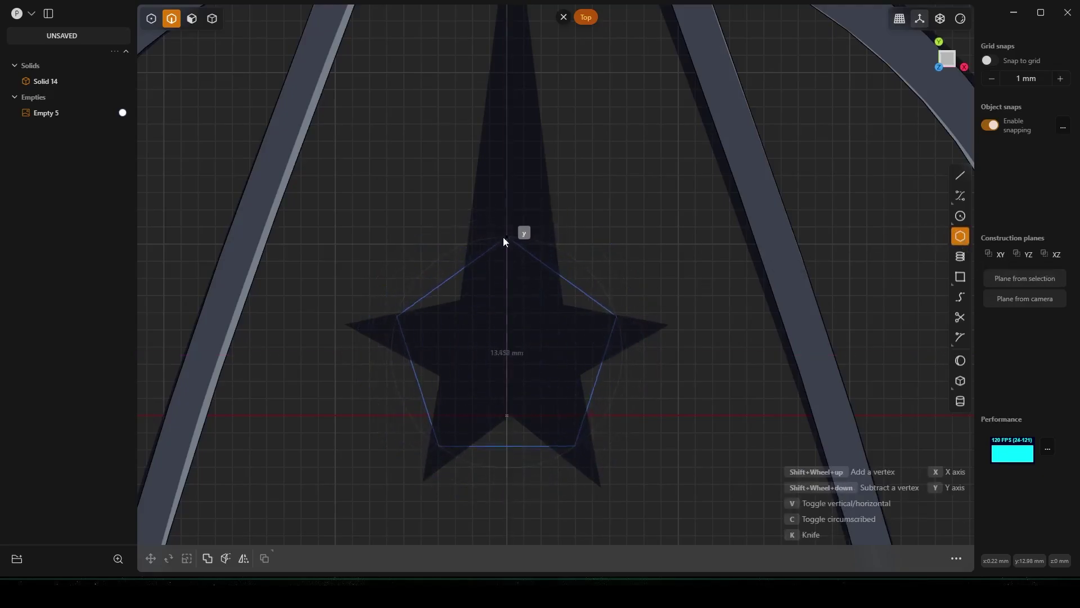
scroll(505, 238, "up", 4, "shift")
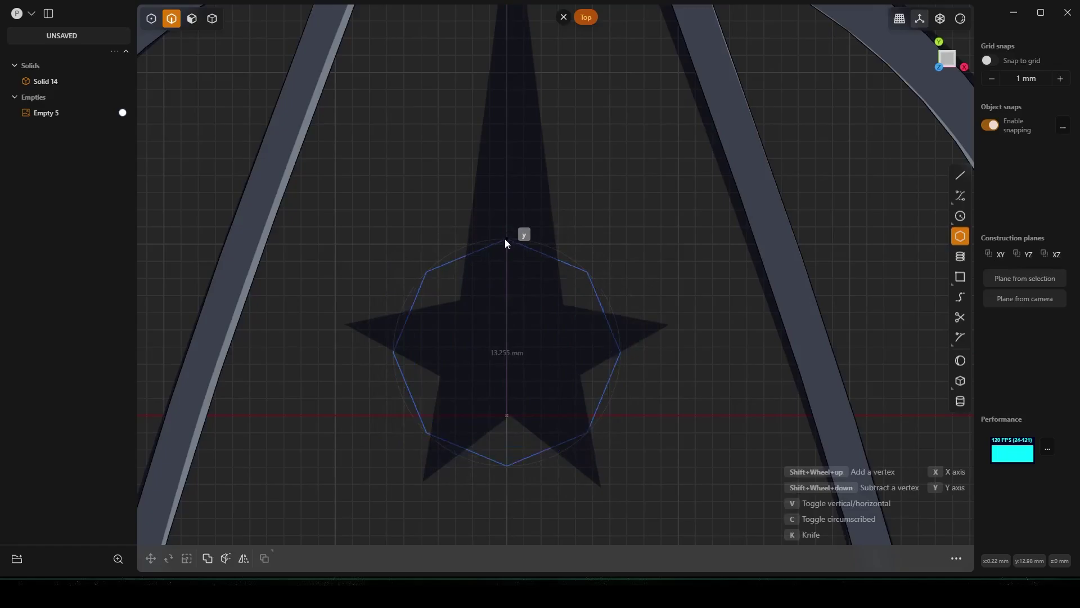
scroll(505, 238, "up", 1, "shift")
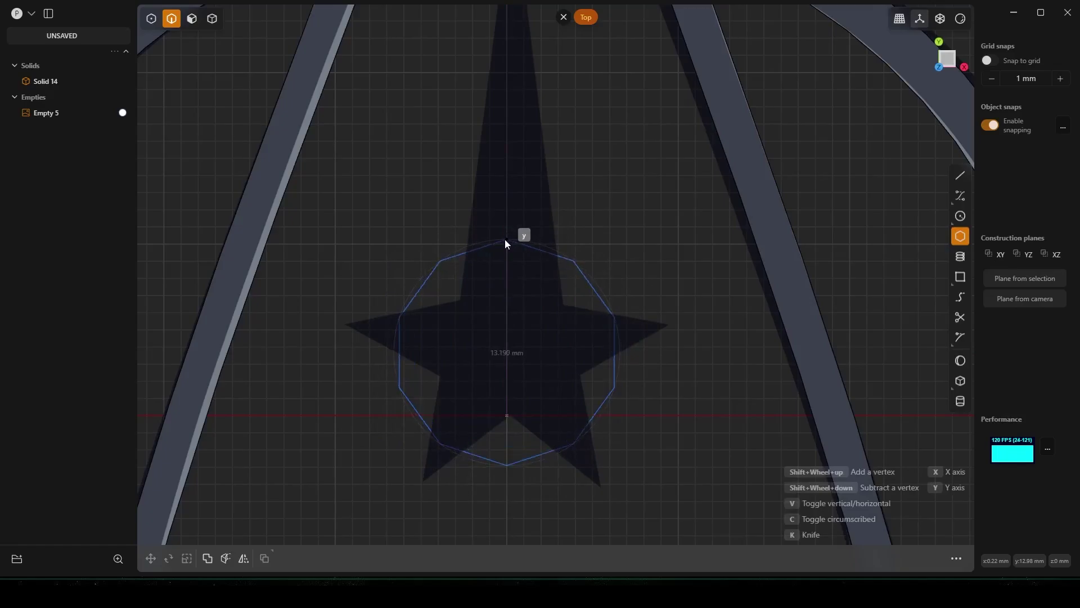
key("y")
left_click(505, 239)
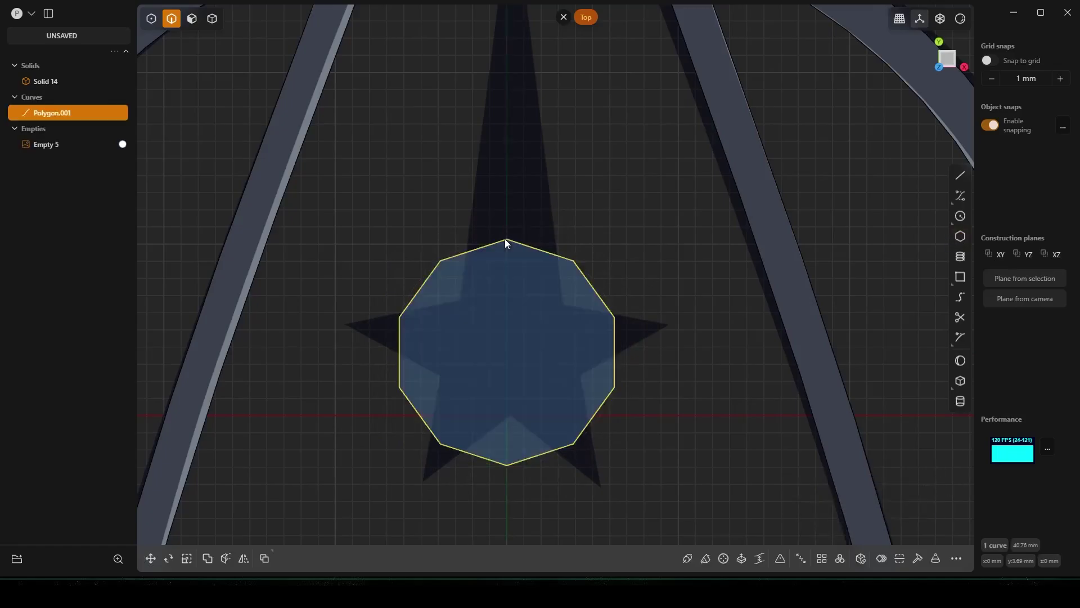
left_click(438, 214)
- Scale every second vertex of the ten-sided polygon, five in all, inward by a factor of about 0.5 to form a five-pointed star
key("1")
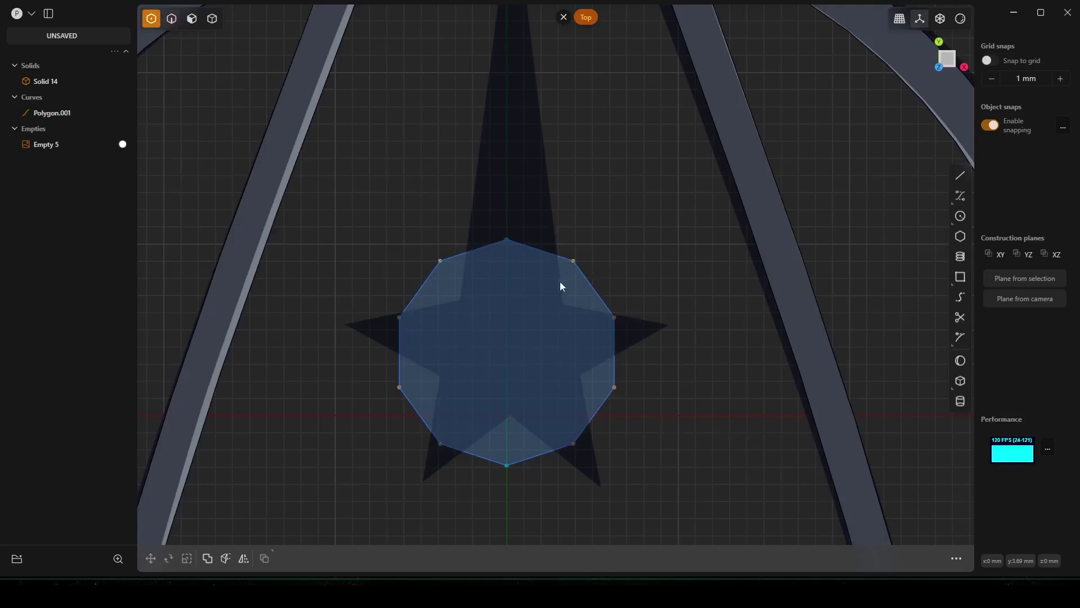
left_click_drag(603, 227, 603, 228)
left_click_drag(605, 401, 625, 375, "shift")
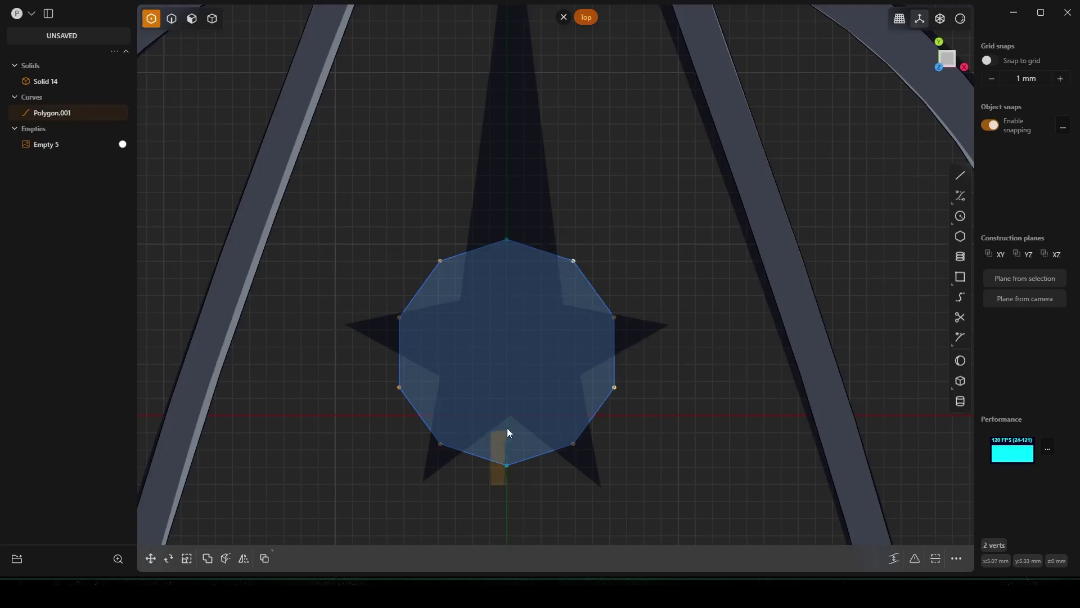
left_click_drag(508, 429, 507, 430, "shift")
left_click_drag(385, 418, 432, 370, "shift")
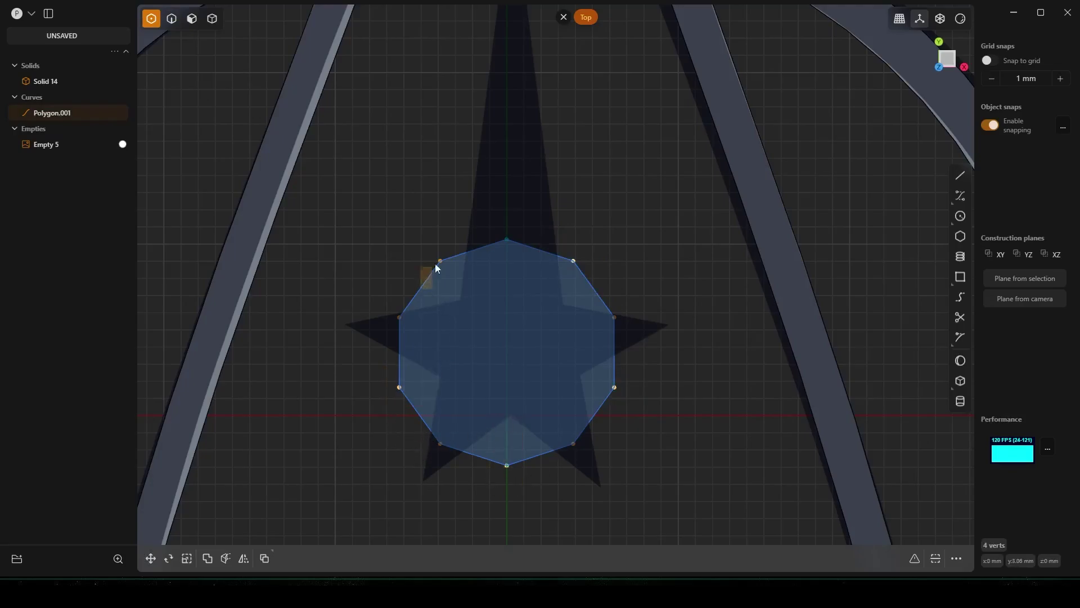
key("s")
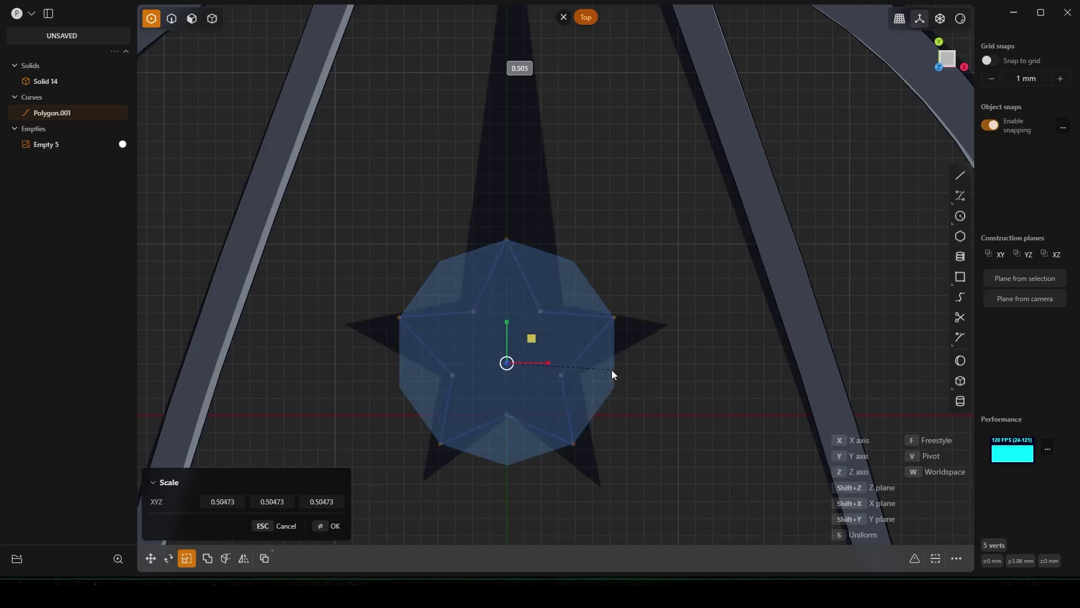
left_click(612, 369)
left_click(633, 372)
- Move the star's top vertex about 0.43 mm in X and 19.65 mm in Y onto the tip of the reference spike
middle_click_drag(633, 381, 624, 446, "shift")
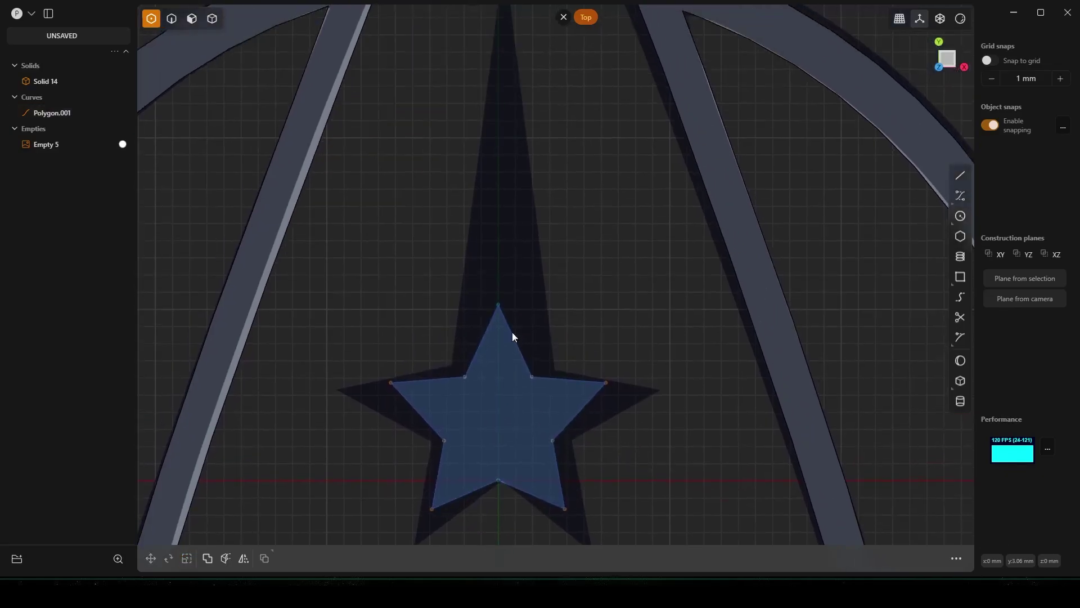
left_click(498, 305)
key("g")
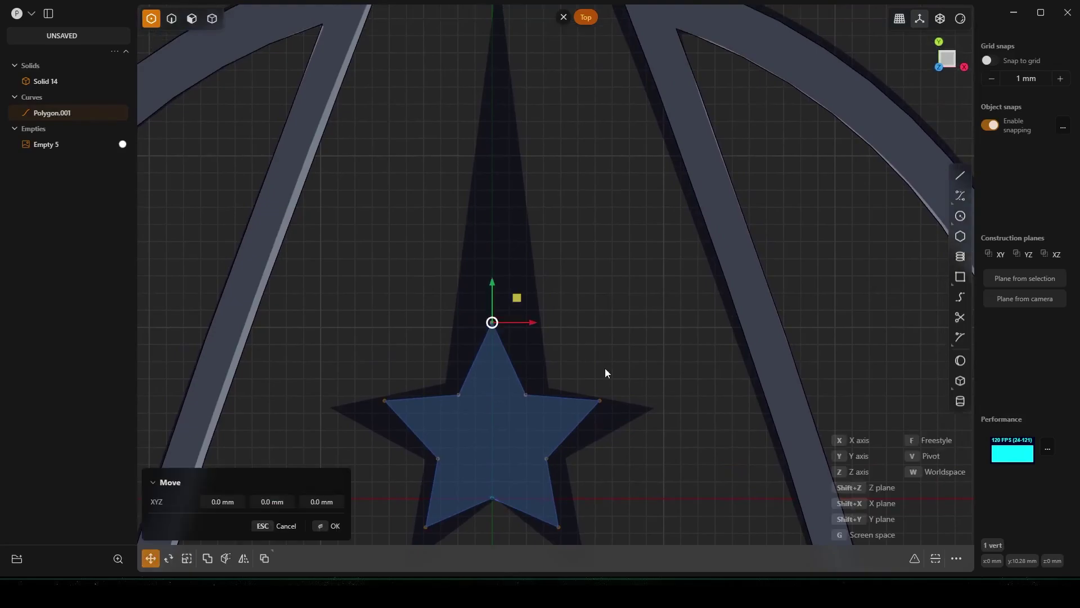
left_click(617, 78)
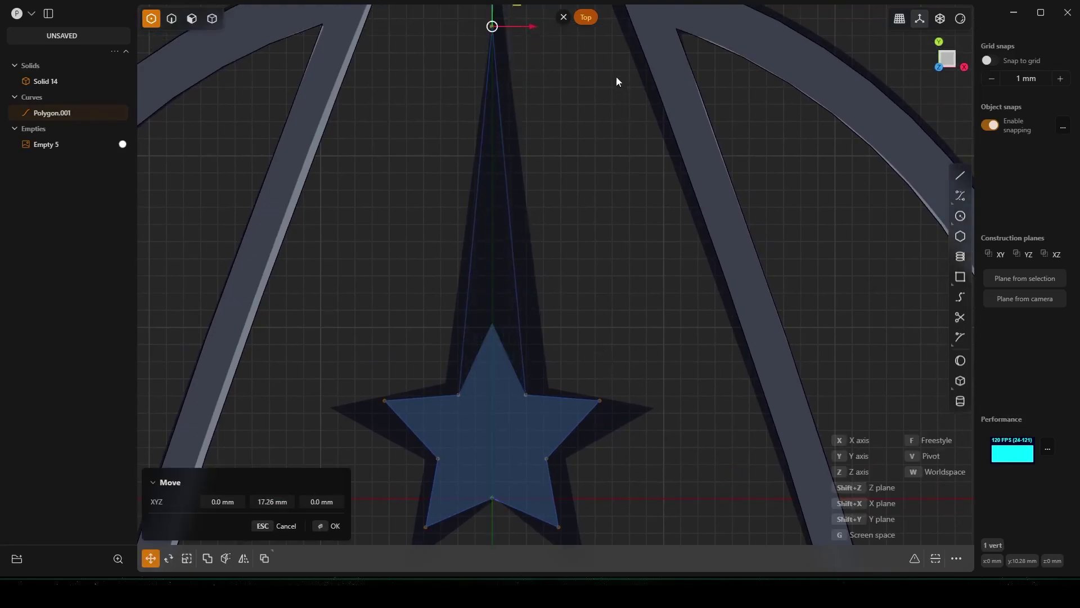
middle_click_drag(597, 213, 594, 283, "shift")
left_click_drag(489, 57, 490, 31)
left_click_drag(525, 70, 532, 70)
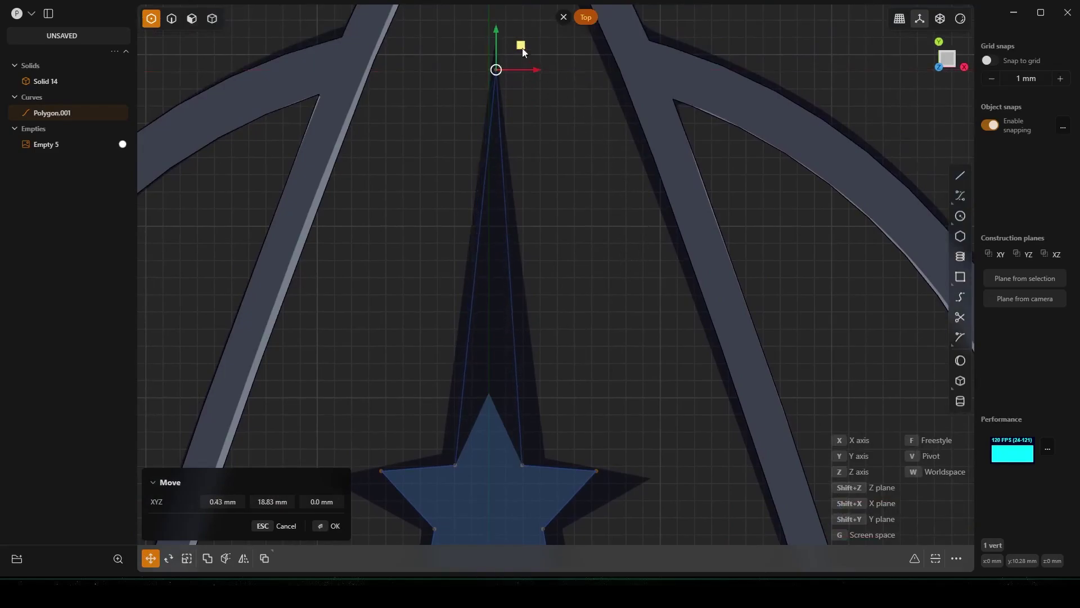
left_click_drag(500, 34, 501, 19)
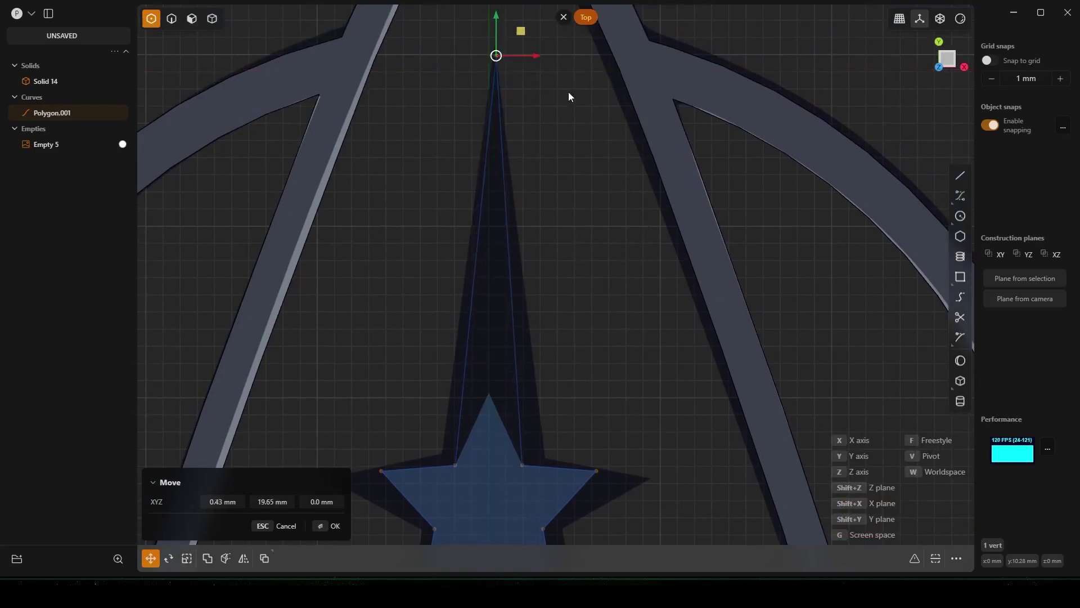
right_click(571, 225)
- Move the right arm's tip about 3.29, -0.4 mm and the inner corner above it about 1.26, 0.35 mm onto the reference outline
scroll(579, 401, "up", 2)
middle_click_drag(610, 439, 605, 320, "shift")
left_click(600, 342)
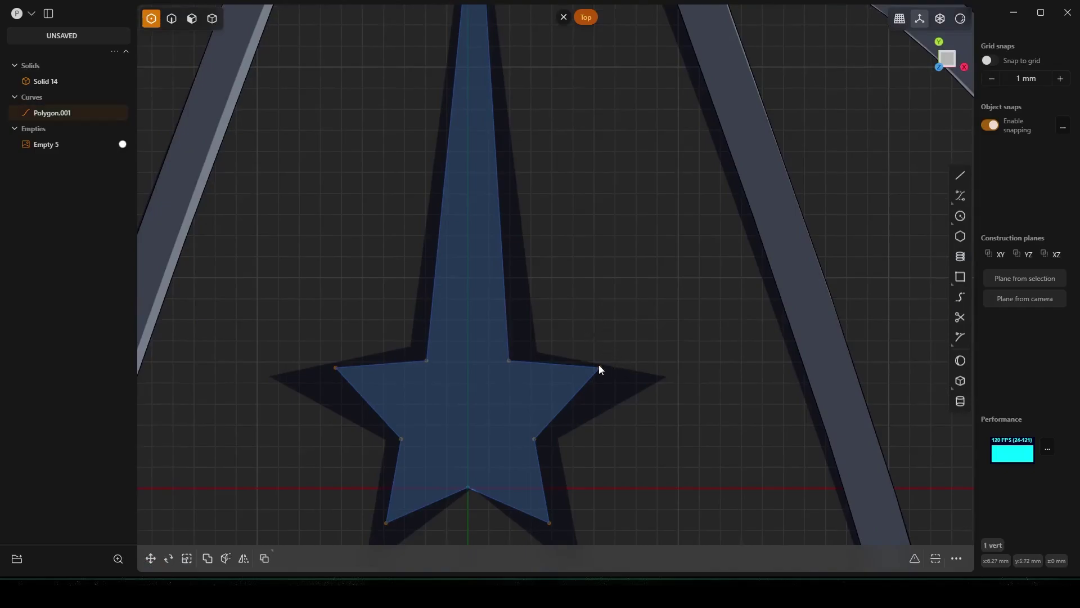
middle_click_drag(590, 403, 618, 330, "shift")
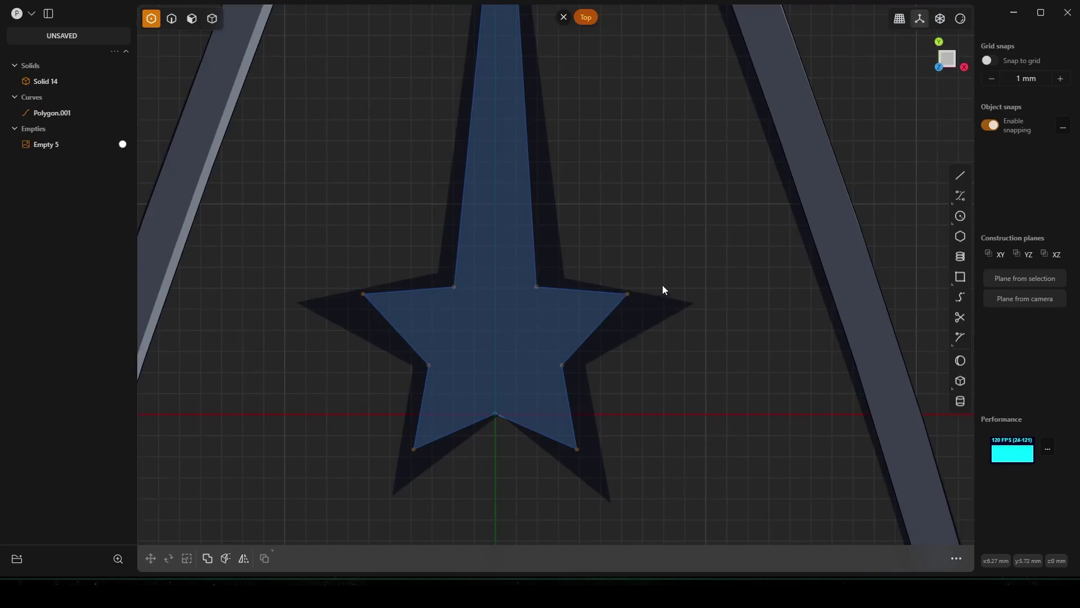
left_click(629, 295)
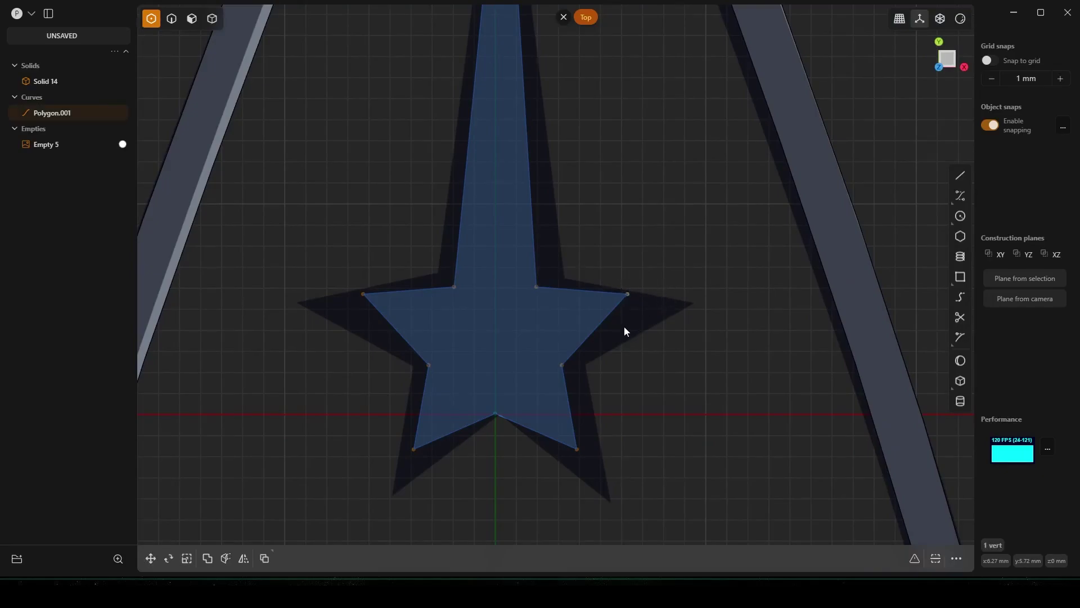
key("g")
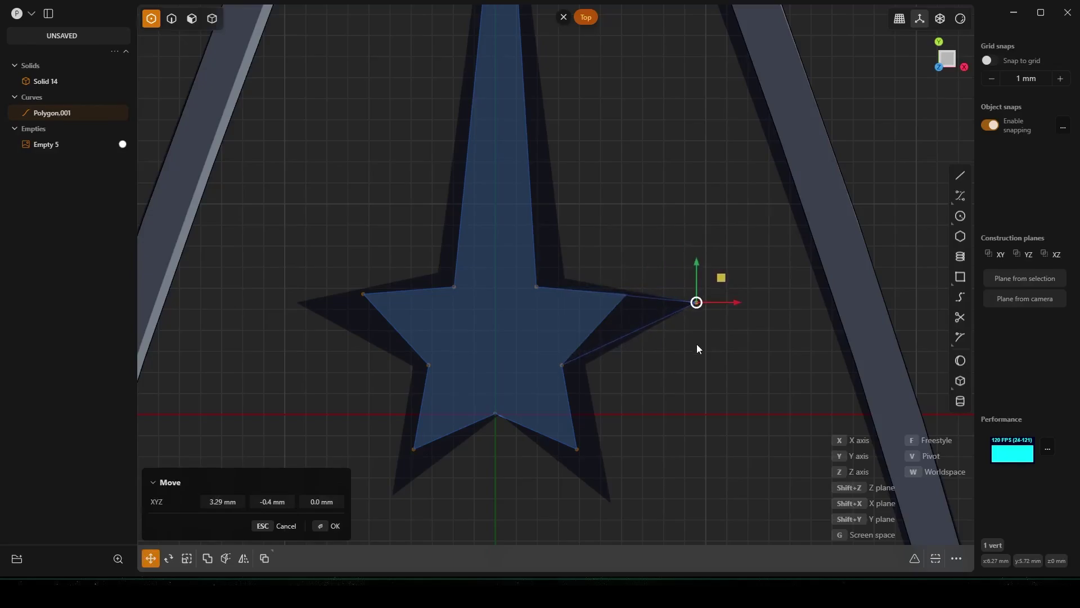
left_click(697, 345)
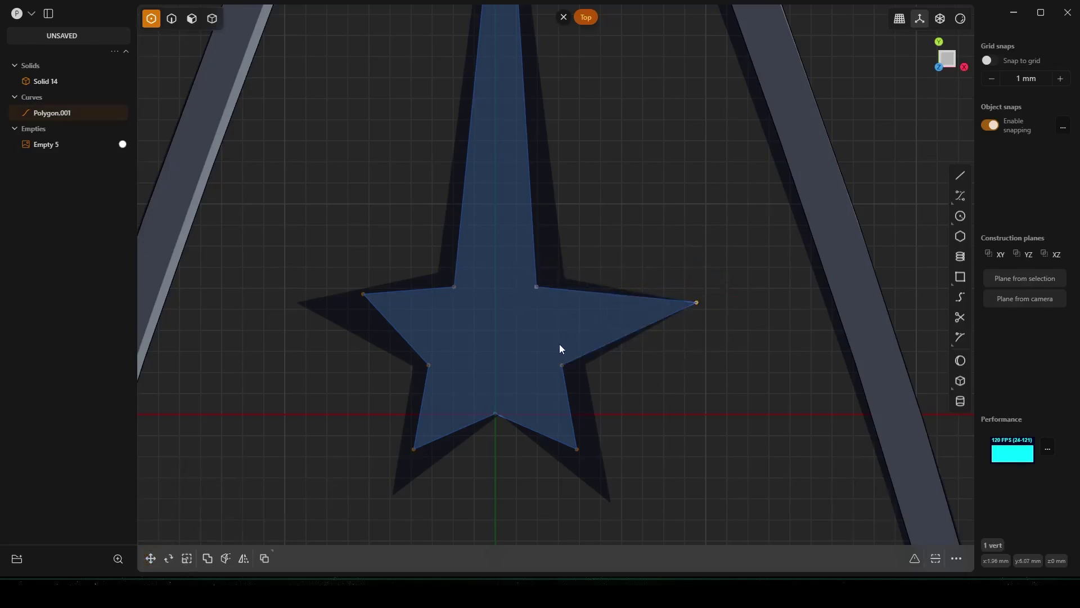
key("g")
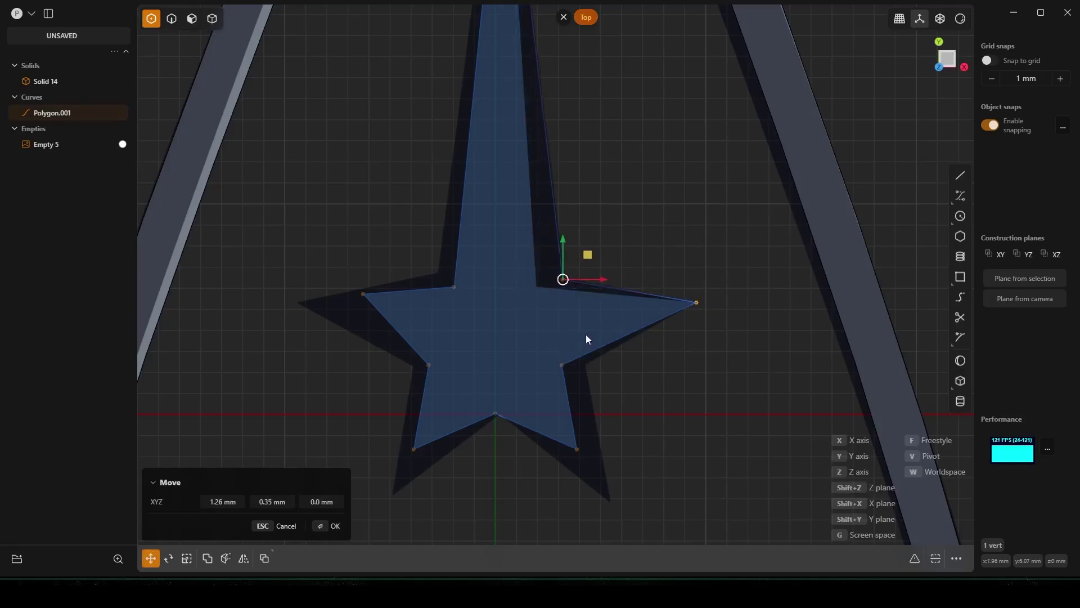
left_click(586, 339)
left_click(676, 425)
- Move the star's lower-right inner corner and the tip of its lower-right leg onto the matching corners of the reference
left_click(562, 364)
key("g")
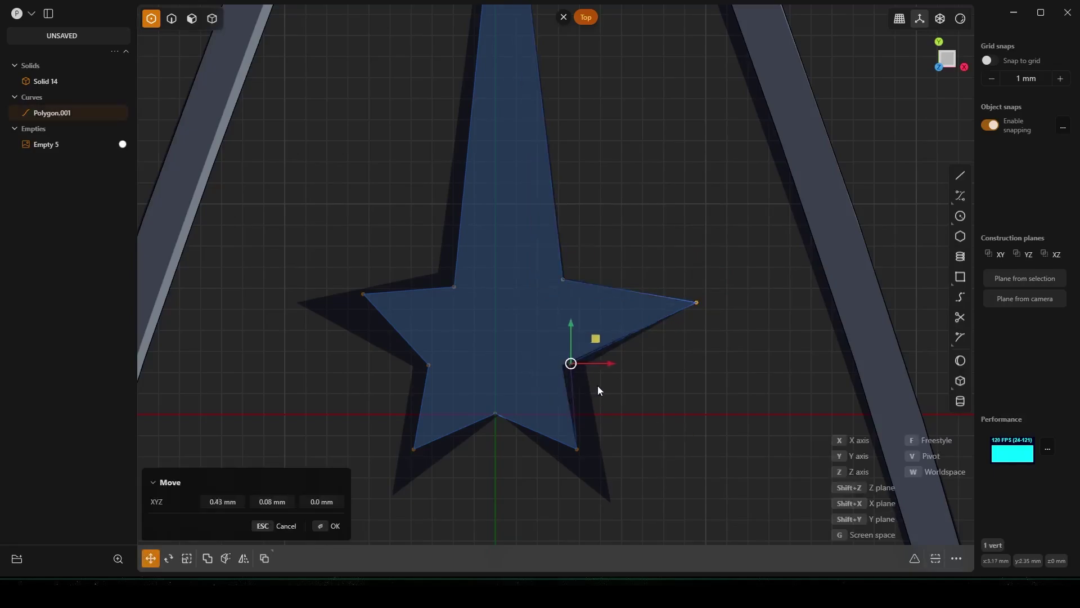
left_click(612, 392)
left_click(576, 449)
key("g")
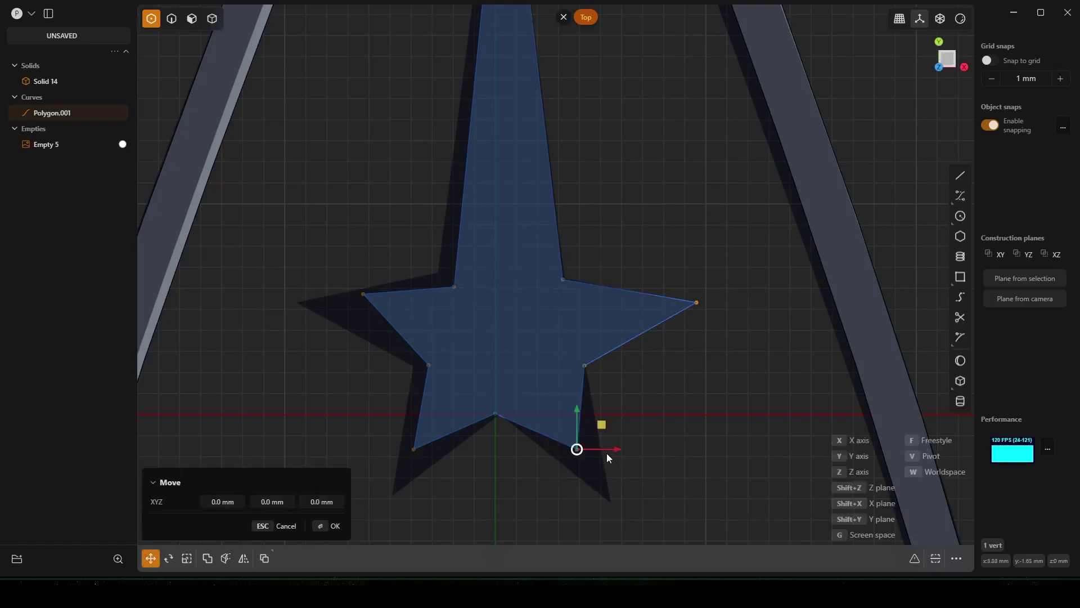
left_click(640, 505)
- Move the tips of the star's lower-left leg and left arm onto the matching points of the reference
left_click(413, 448)
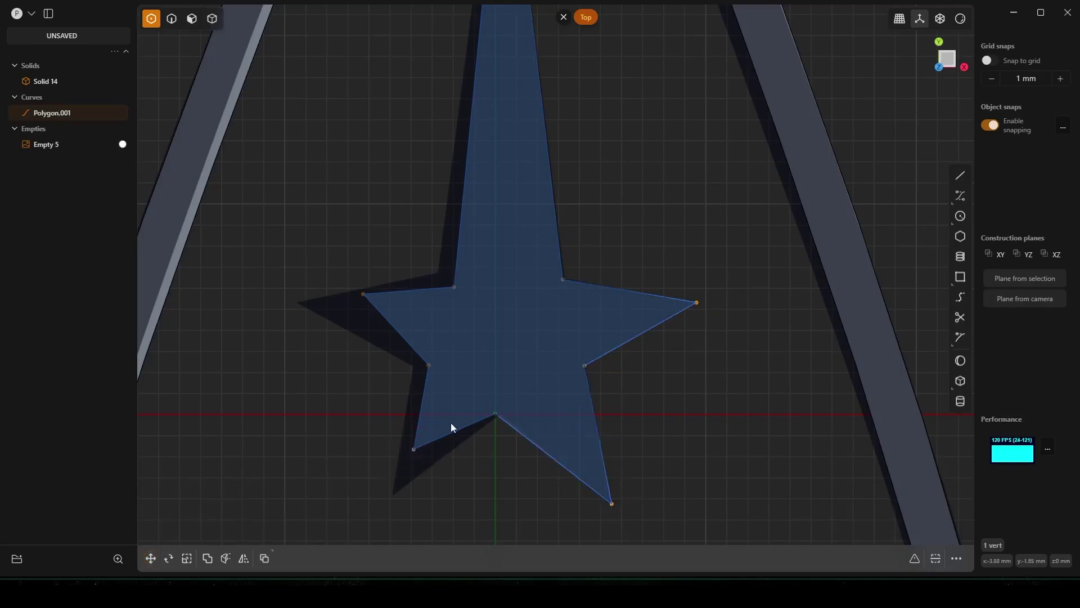
key("g")
left_click(429, 464)
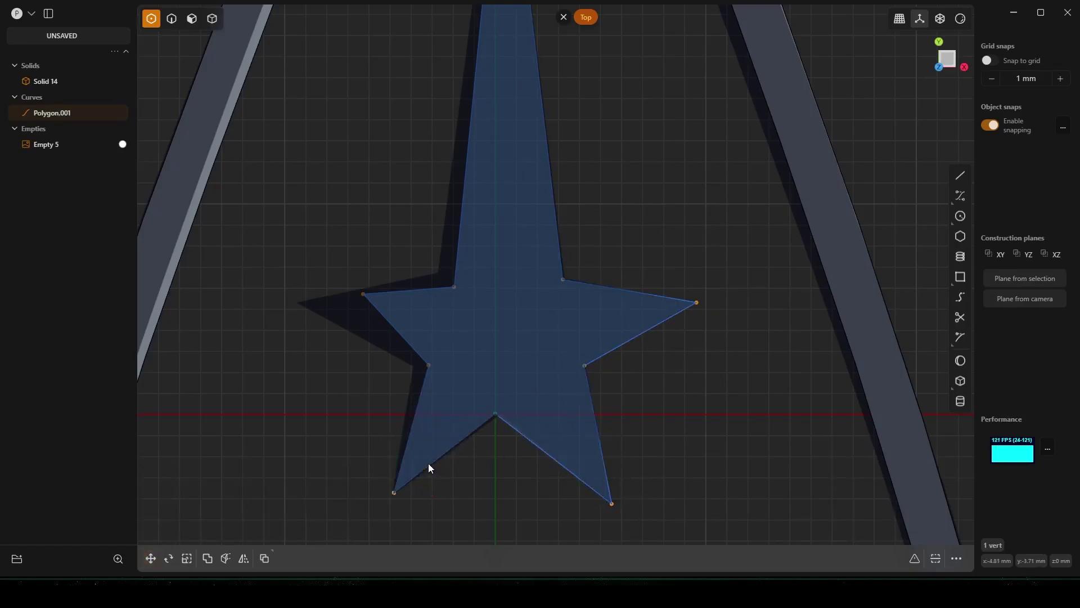
left_click(363, 294)
key("g")
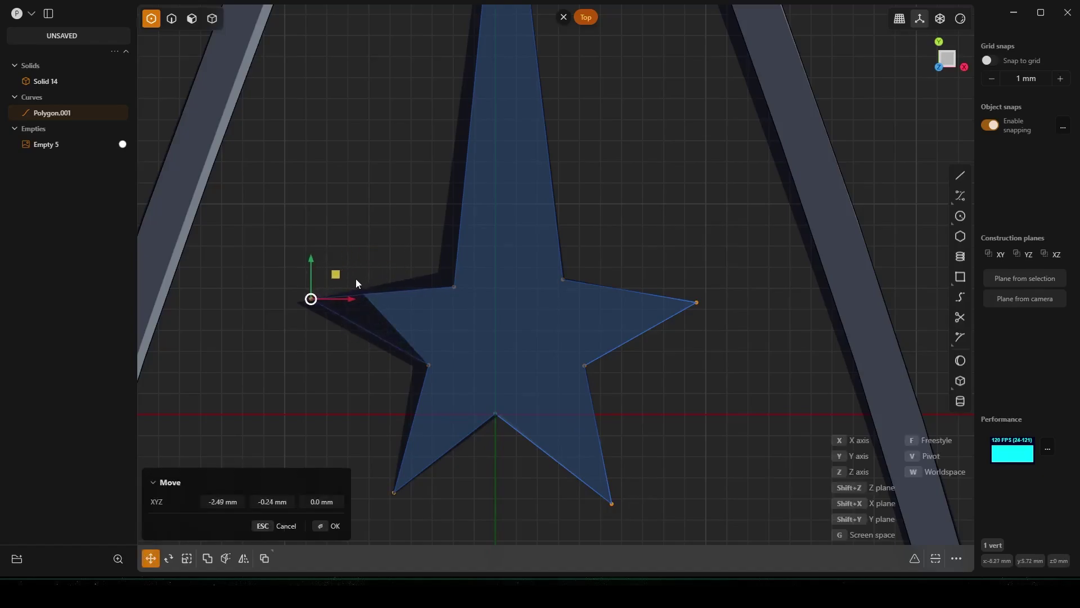
left_click(346, 285)
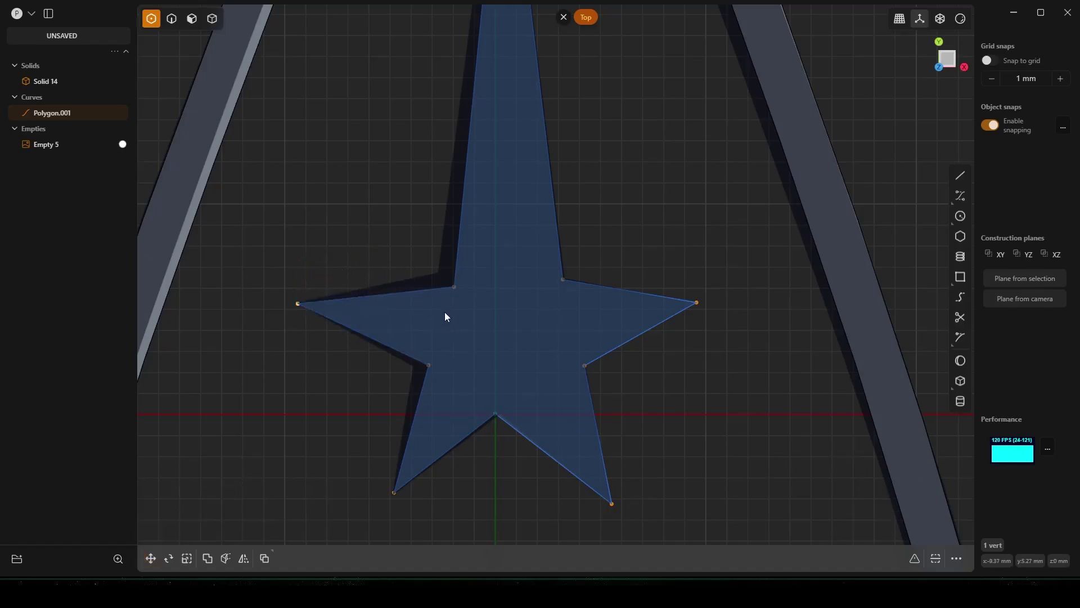
- Move the two inner corners above and below the star's left arm onto the reference outline
left_click(454, 286)
key("g")
right_click(508, 309)
left_click_drag(410, 387, 488, 343)
key("g")
right_click(482, 364)
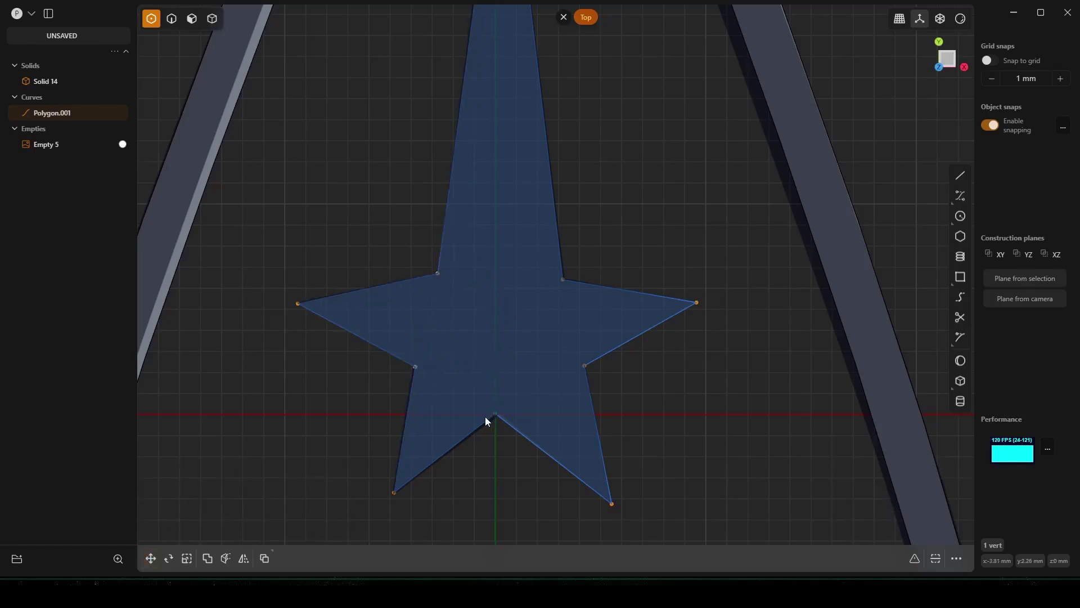
- Move the vertex of the notch between the star's two lower legs onto the reference outline
key("g")
left_click(526, 393)
left_click(745, 354)
middle_click_drag(654, 174, 603, 372, "shift")
scroll(602, 371, "down", 5)
scroll(571, 329, "down", 4)
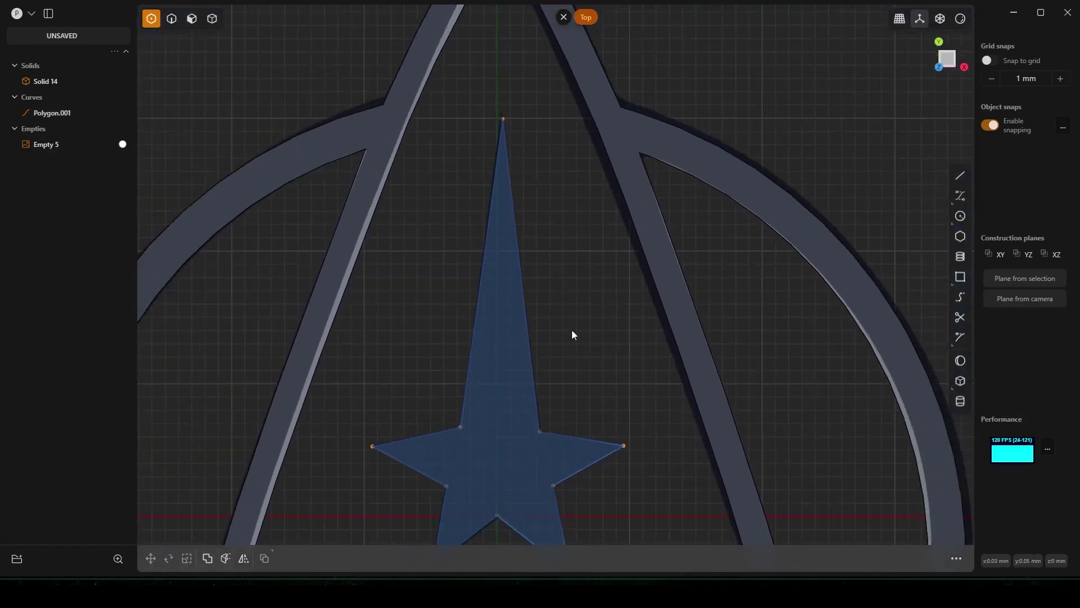
middle_click_drag(572, 330, 604, 254, "shift")
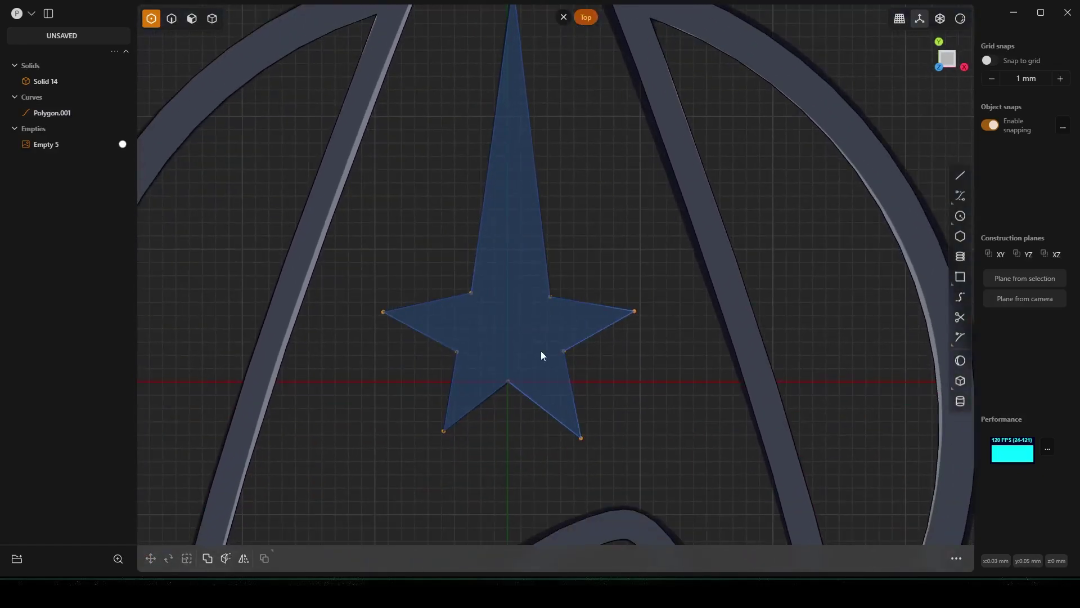
- Extrude the face of the traced central star by 5 mm into a solid
middle_click_drag(542, 350, 556, 273)
middle_click_drag(552, 233, 586, 271, "shift")
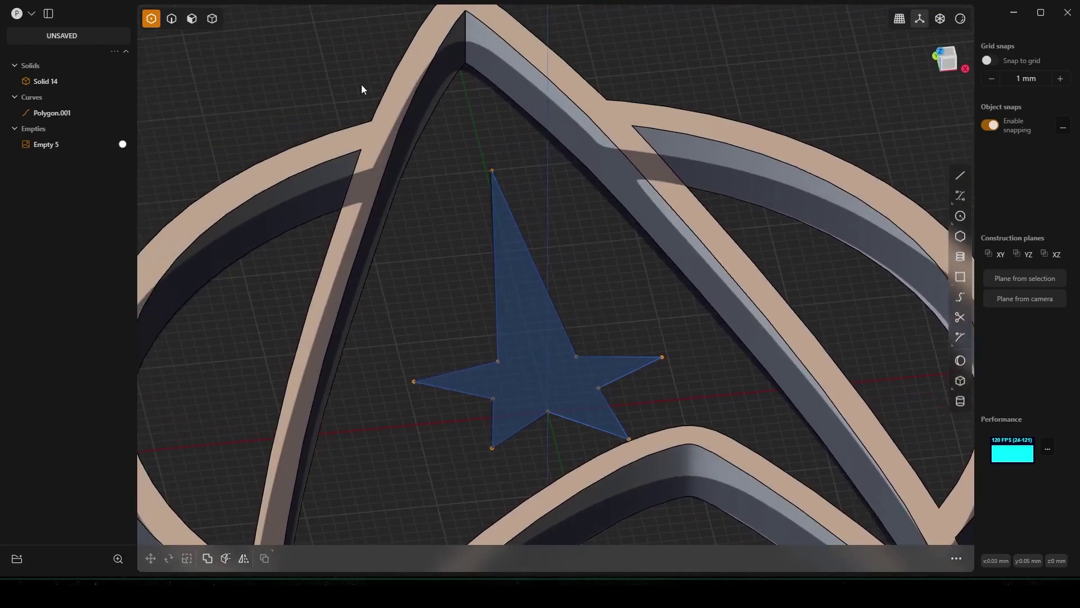
left_click(192, 19)
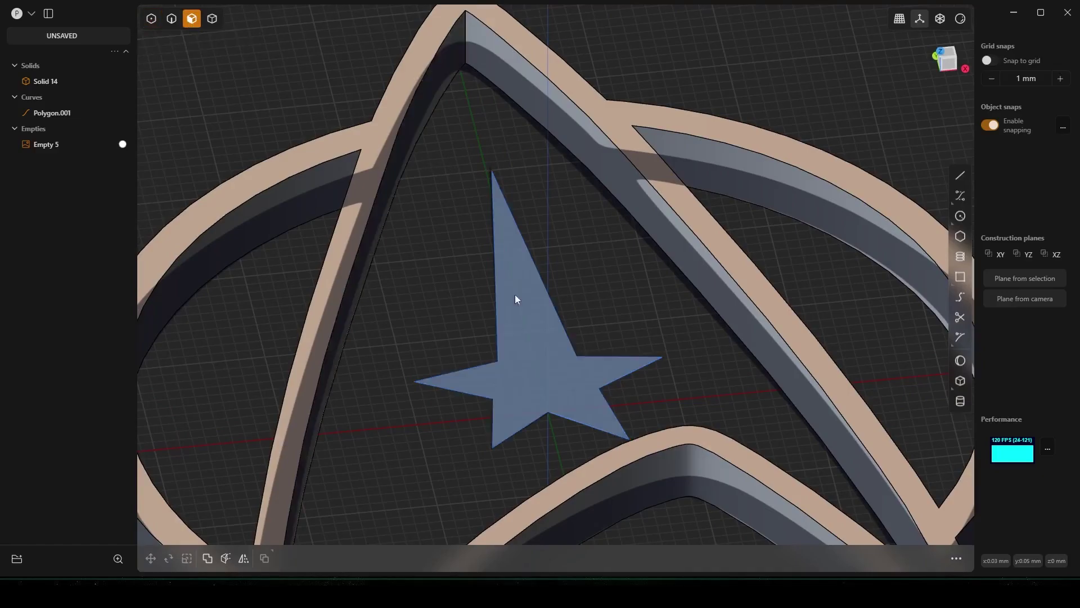
left_click(560, 361)
key("e")
middle_click_drag(562, 387, 556, 372)
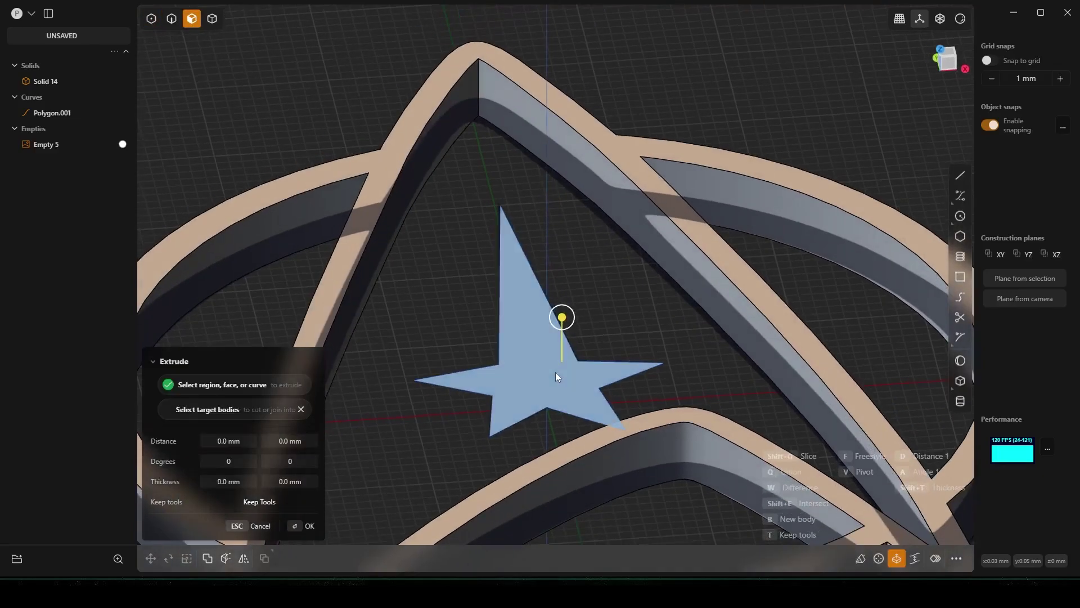
left_click(234, 442)
type("5")
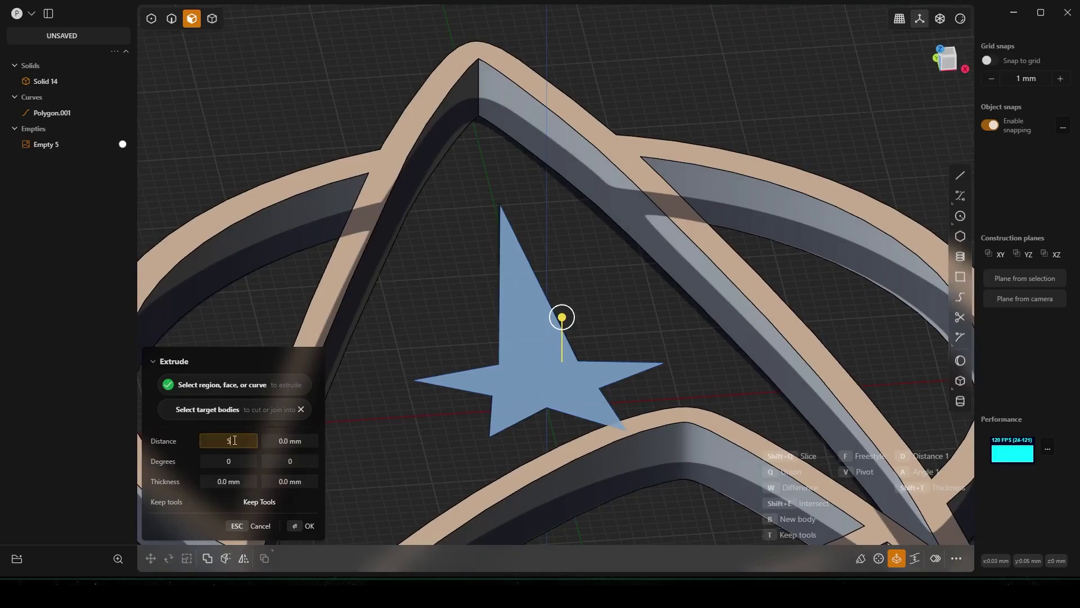
key("Return")
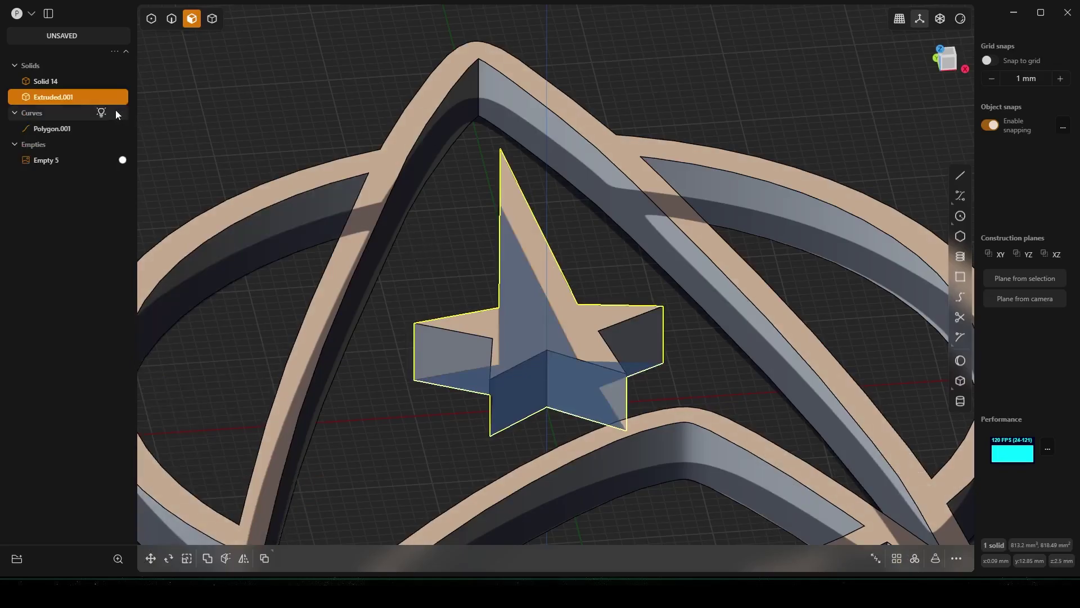
- Delete the star's outline polygon curve and the reference image, and switch to edge selection
left_click(62, 129)
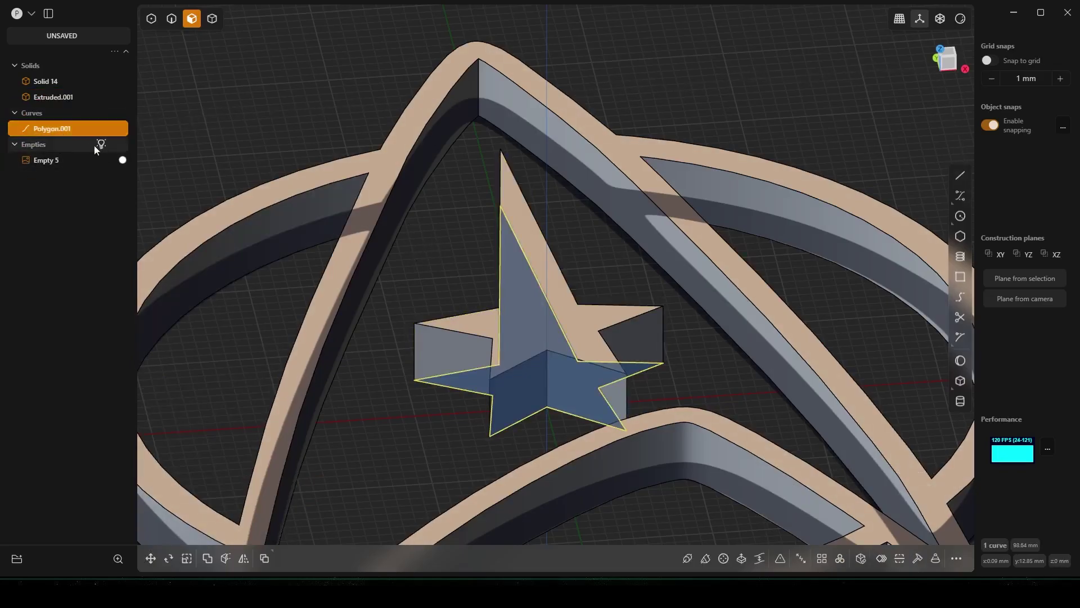
left_click(36, 161, "shift")
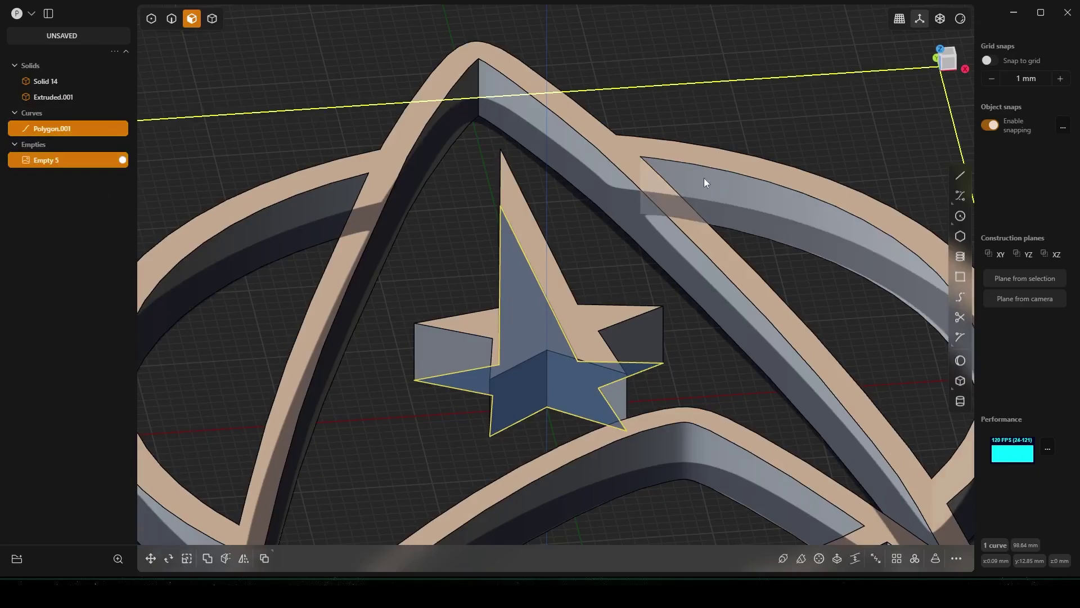
key("Delete")
key("KP_7")
scroll(709, 177, "down", 5)
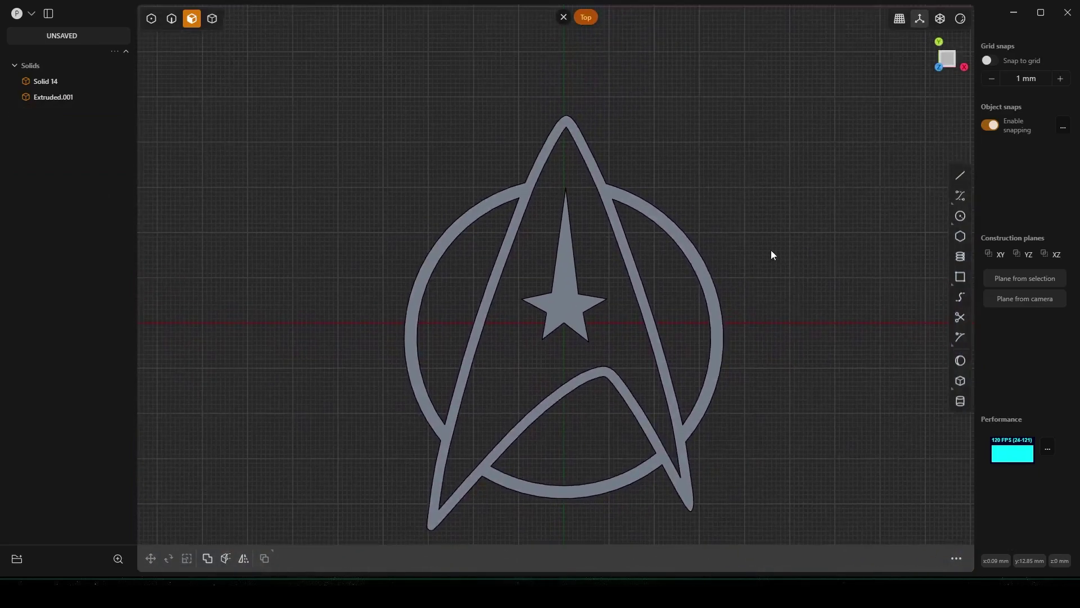
middle_click_drag(771, 250, 589, 284)
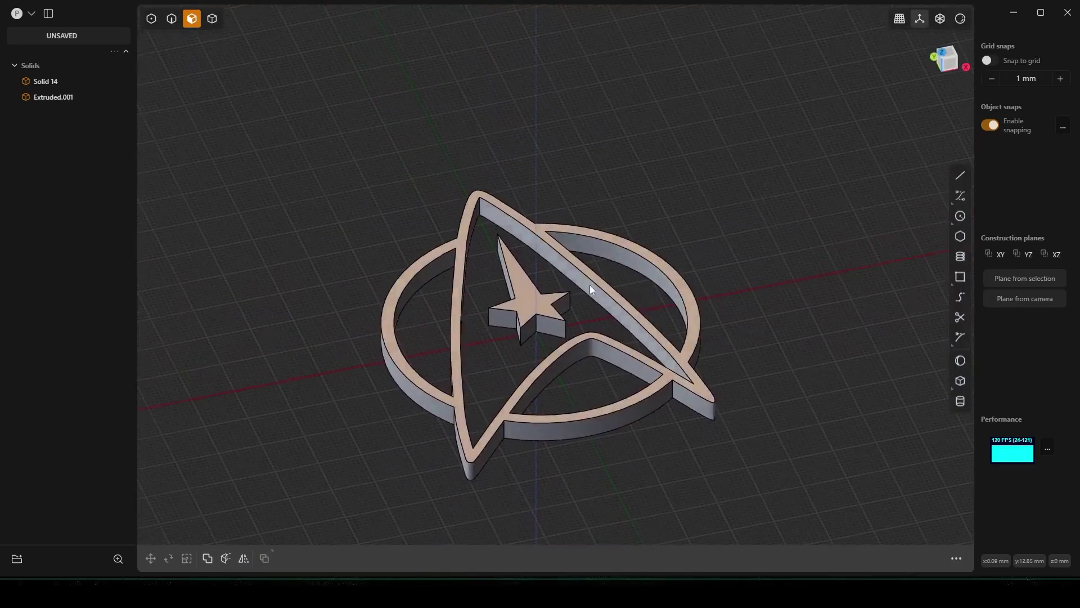
scroll(334, 117, "up", 2)
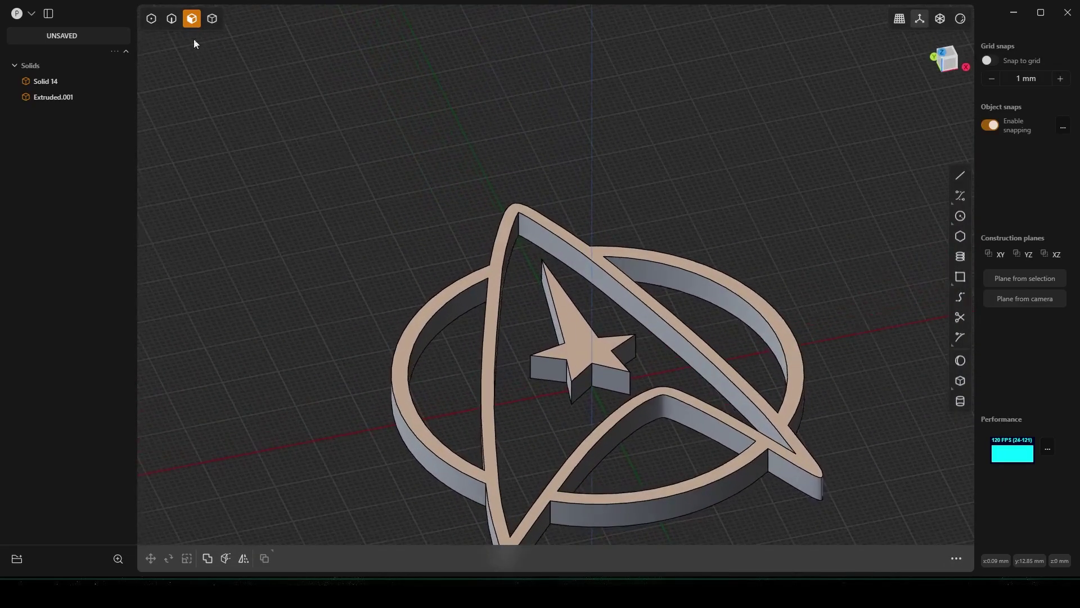
left_click(151, 18)
left_click(172, 19)
scroll(541, 209, "up", 2)
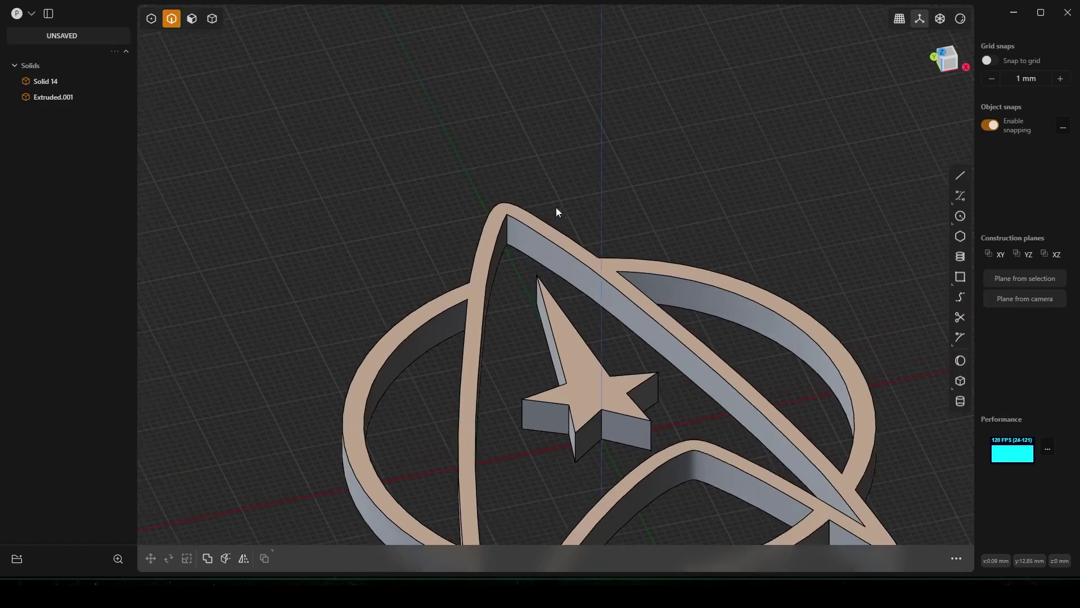
left_click(510, 233)
key("f")
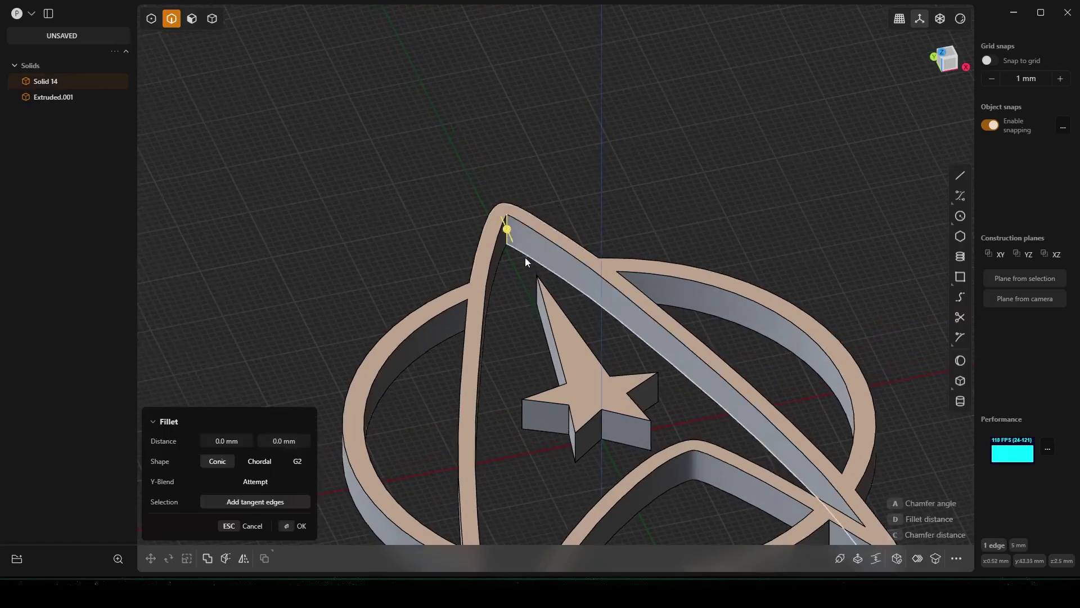
middle_click_drag(525, 258, 497, 189)
scroll(523, 249, "up", 4)
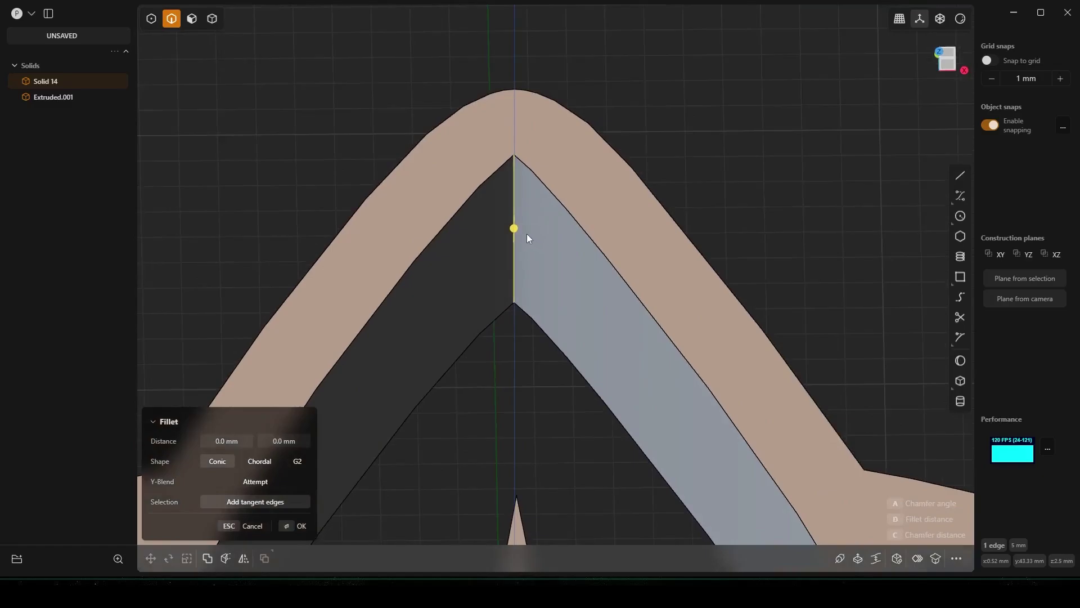
left_click_drag(522, 231, 529, 236)
key("Escape")
scroll(628, 258, "down", 4)
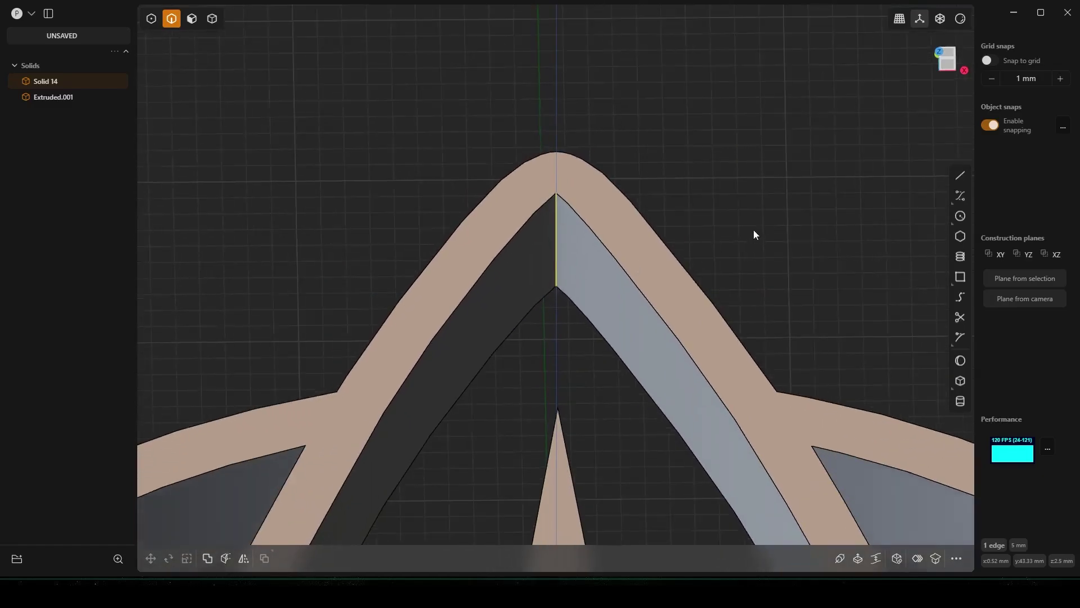
- Fillet the vertical inner edge at the apex of the delta border by about 0.35 mm
left_click(754, 229)
left_click(555, 234)
key("b")
right_click_drag(604, 296, 588, 265)
scroll(589, 264, "down", 4)
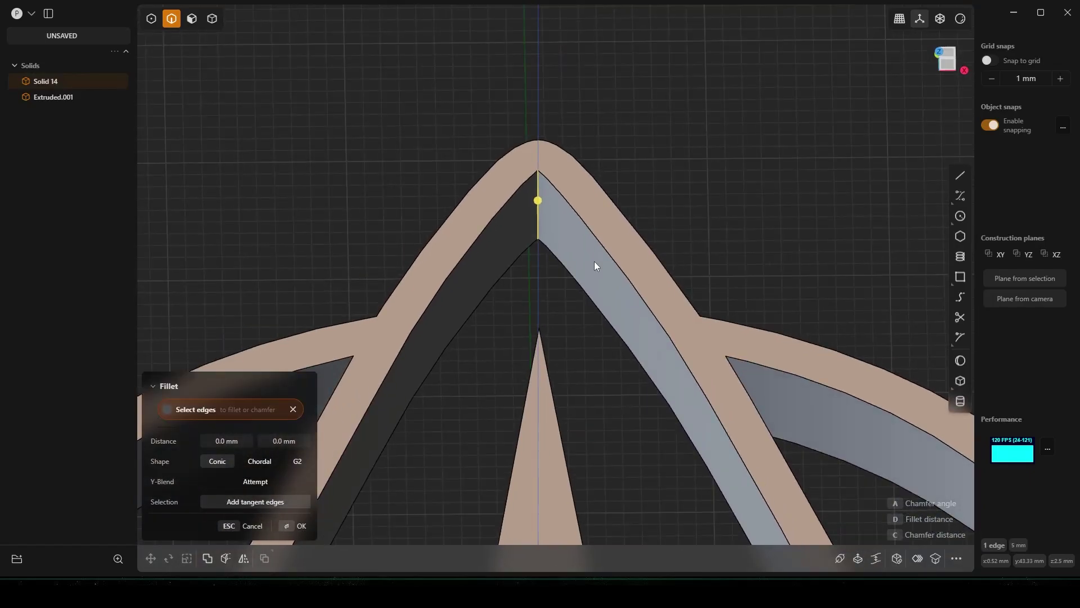
key("d")
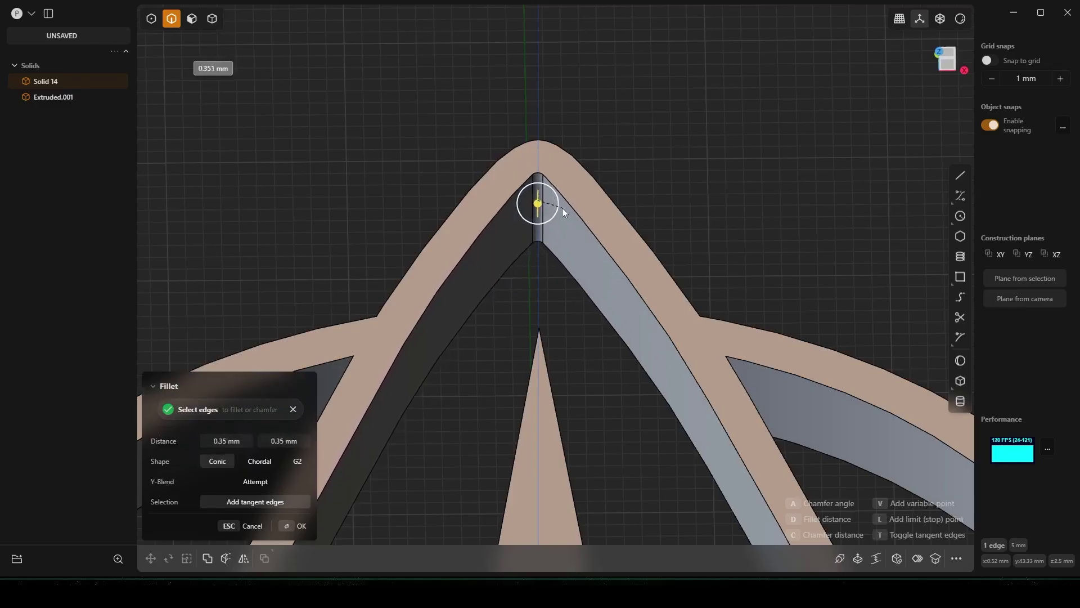
left_click(572, 221)
- Fillet the remaining eight vertical inner corner edges of the delta and ring openings together by about 0.49 mm
middle_click_drag(698, 314, 314, 170)
left_click(650, 146)
key("f")
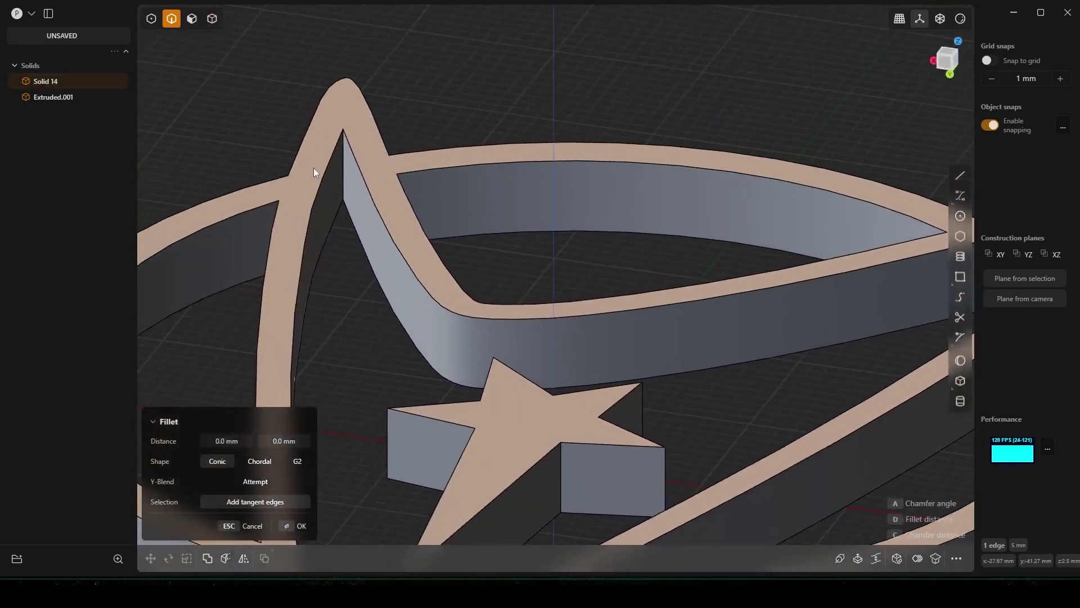
left_click(344, 164)
middle_click_drag(569, 203, 485, 155)
left_click(466, 124)
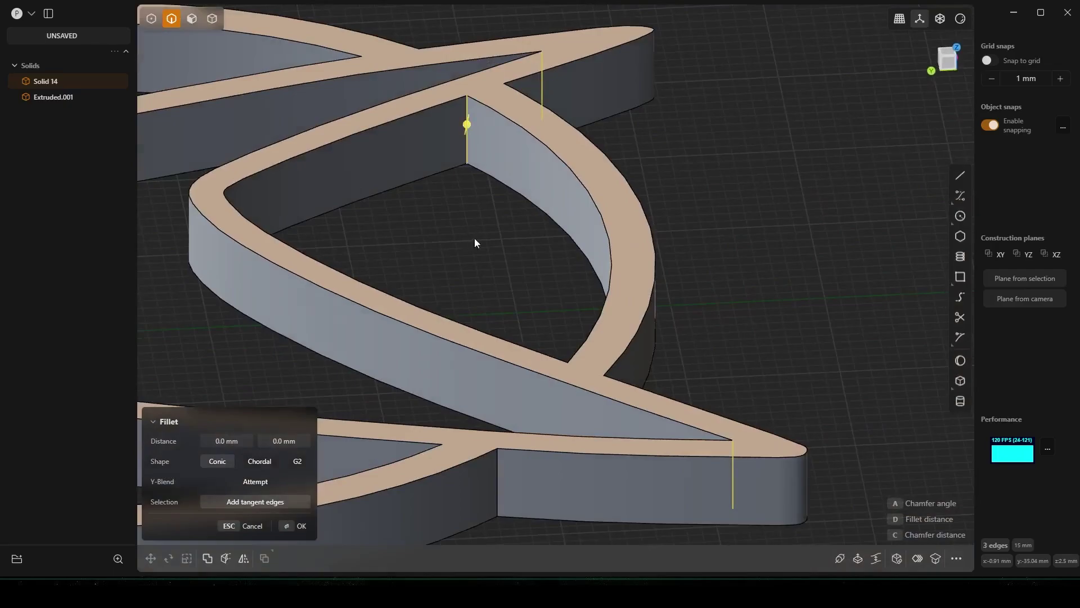
middle_click_drag(475, 243, 593, 262)
left_click(448, 181)
left_click(458, 292)
left_click(583, 197)
left_click(416, 249)
left_click(529, 244)
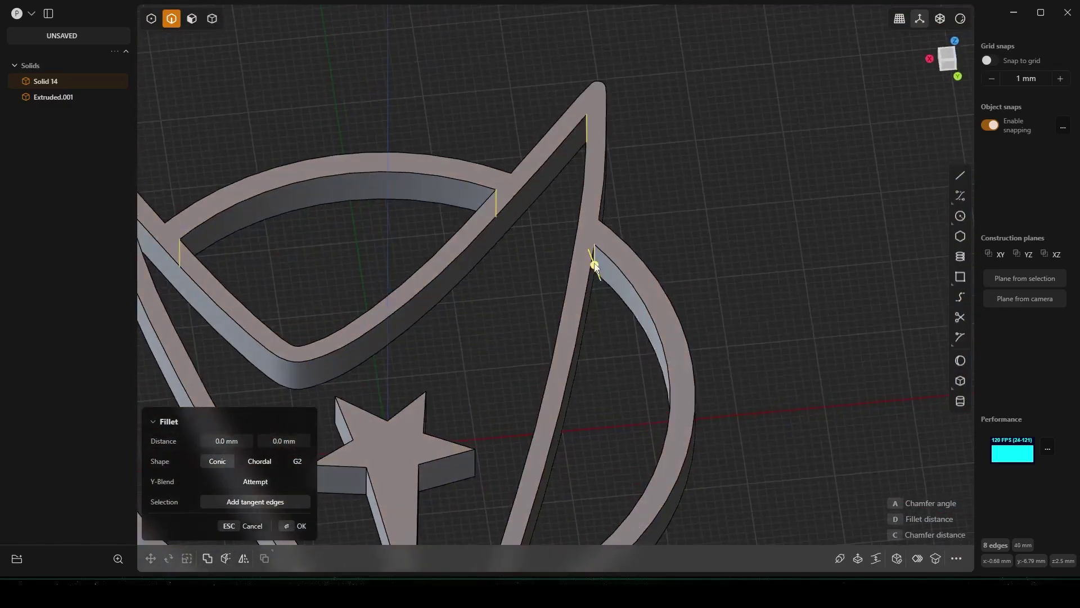
middle_click_drag(566, 340, 600, 325)
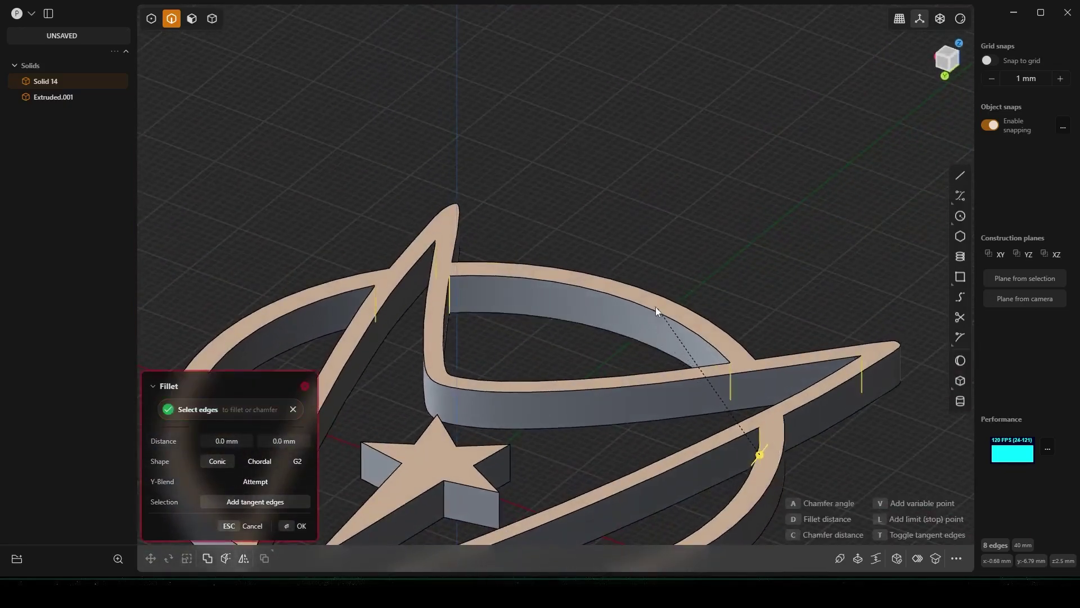
left_click(636, 309)
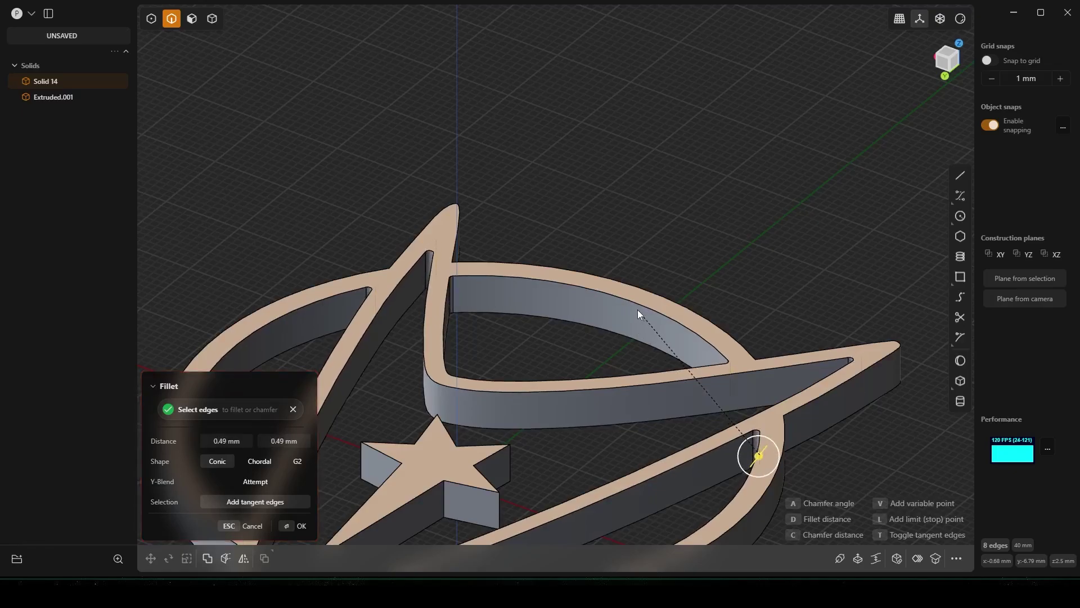
key("Return")
- Fillet all ten vertical edges of the central star by about 0.16 mm
middle_click_drag(683, 370, 497, 397)
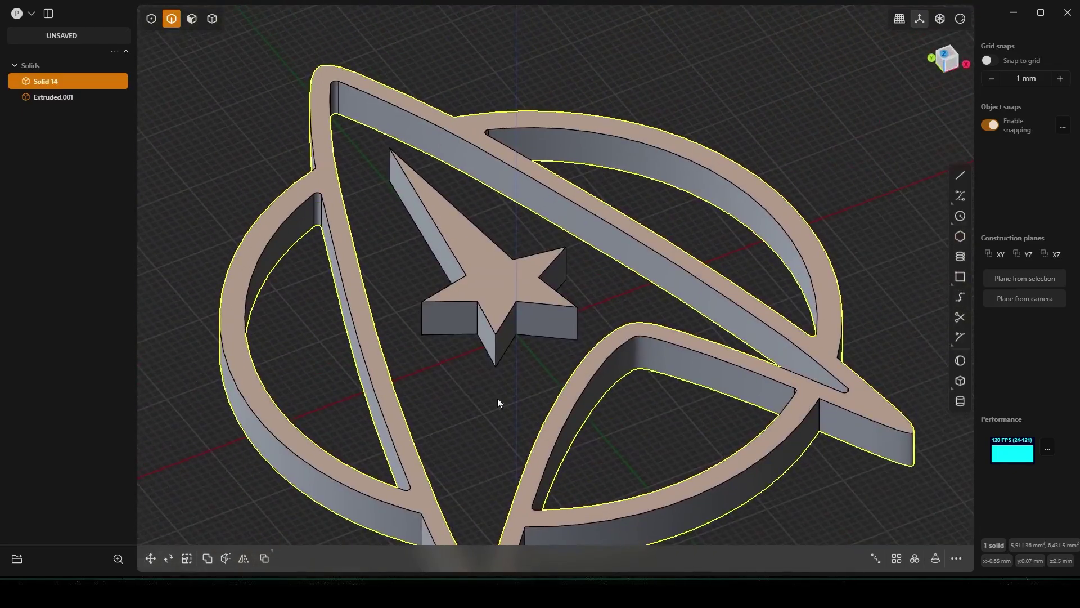
left_click(493, 397)
scroll(493, 398, "up", 5)
scroll(515, 403, "down", 4)
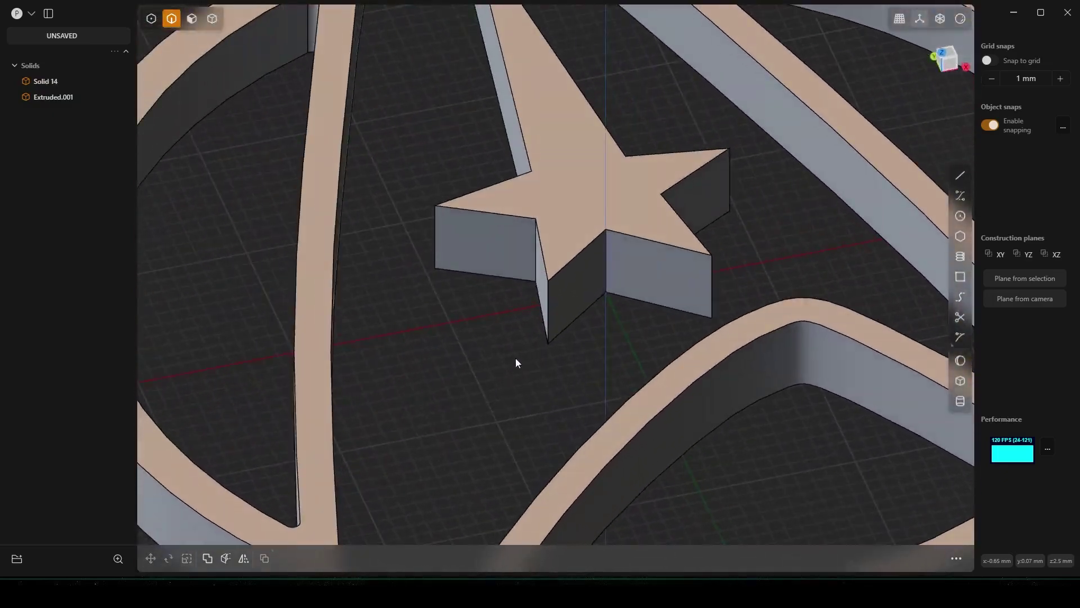
middle_click_drag(516, 361, 449, 396)
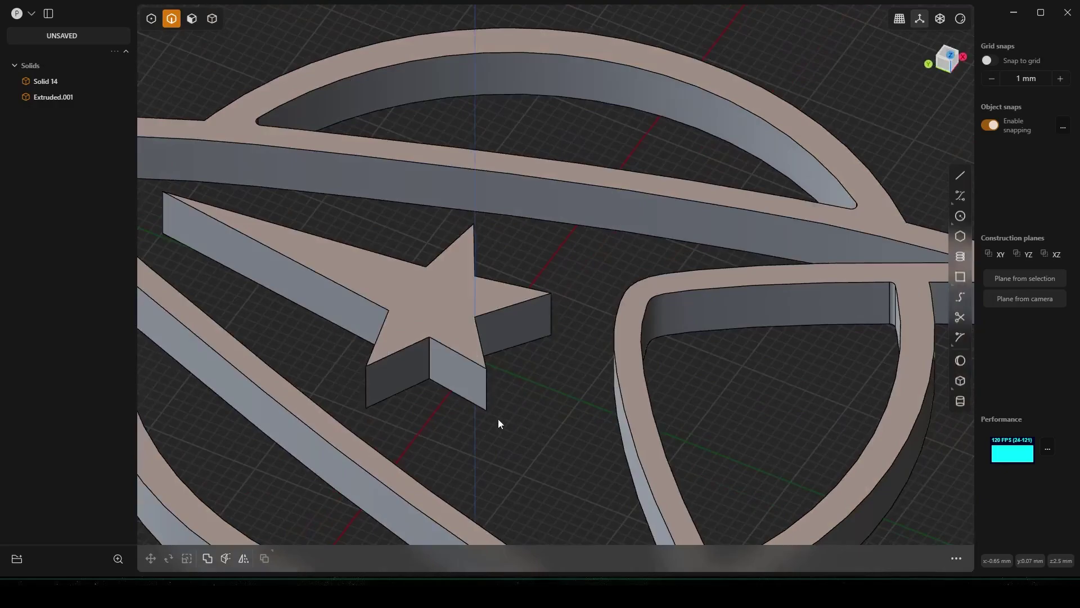
middle_click_drag(498, 419, 445, 400)
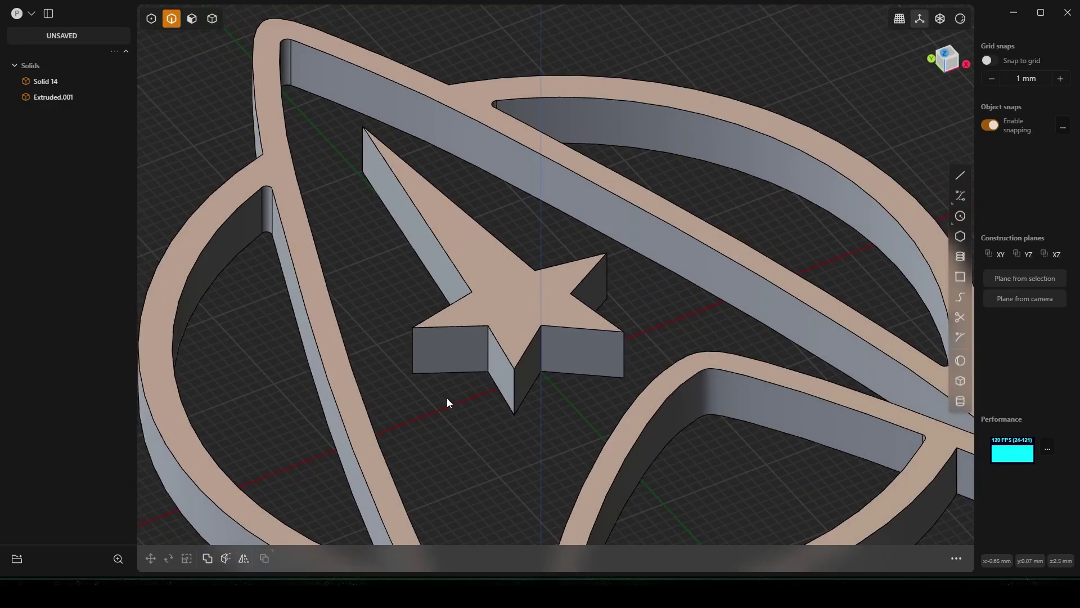
left_click(486, 356)
key("f")
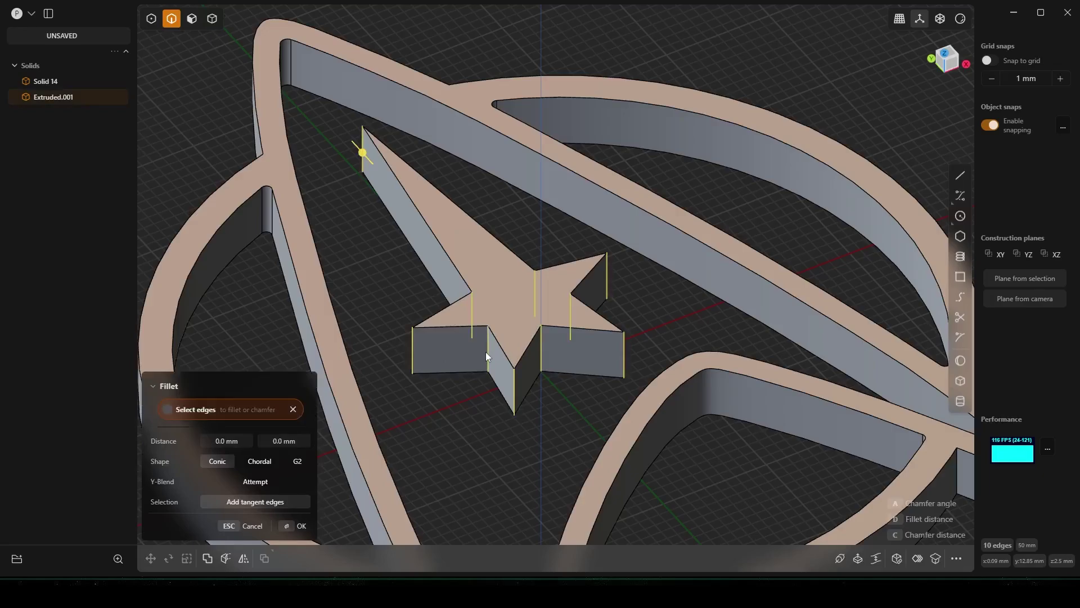
key("d")
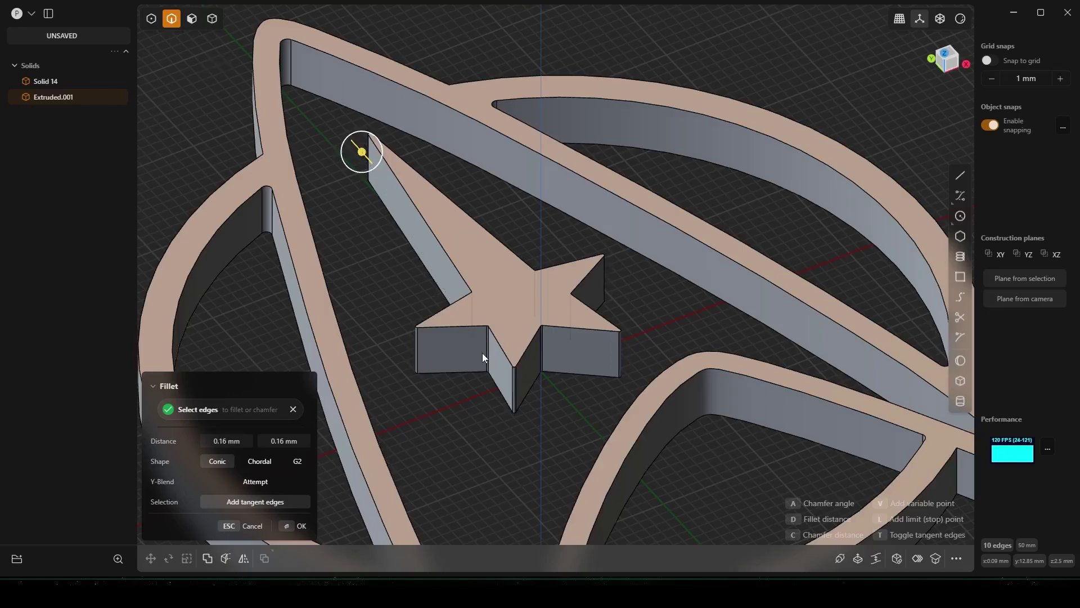
left_click(482, 353)
middle_click_drag(484, 357, 517, 369)
scroll(512, 403, "down", 5)
left_click(515, 373)
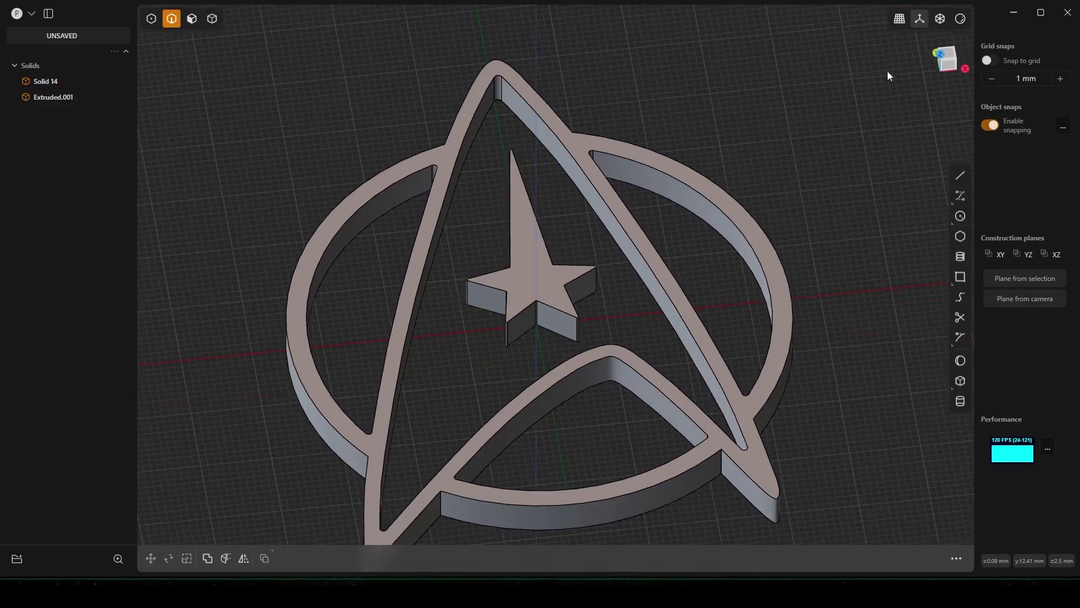
- Show the model with rendered materials and give both solids a light purple material colour, RGB 226, 184, 234
left_click(959, 19)
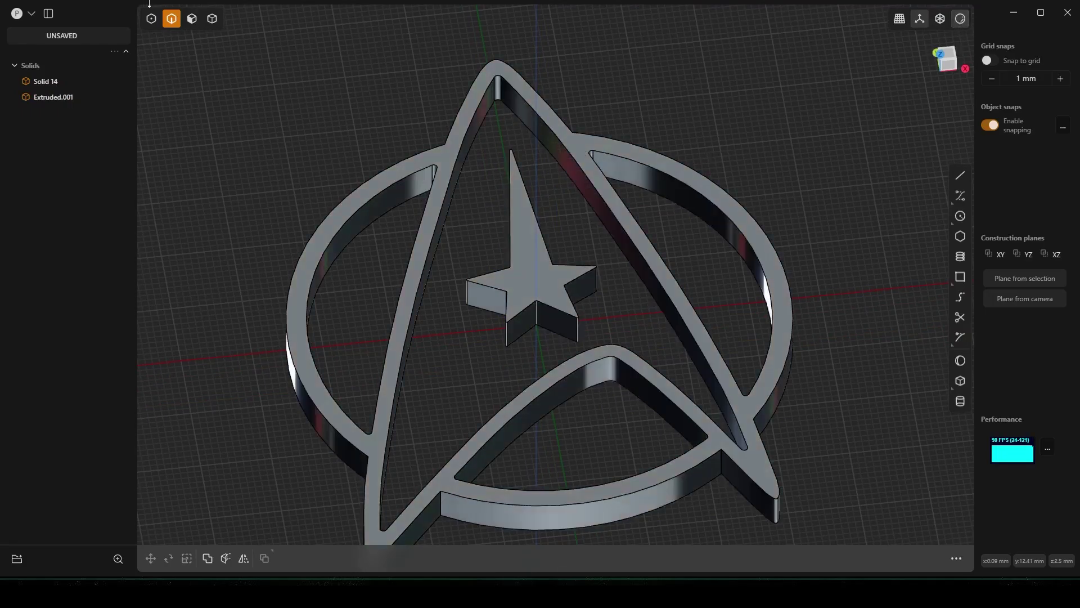
left_click(212, 19)
left_click(430, 160)
left_click(549, 277)
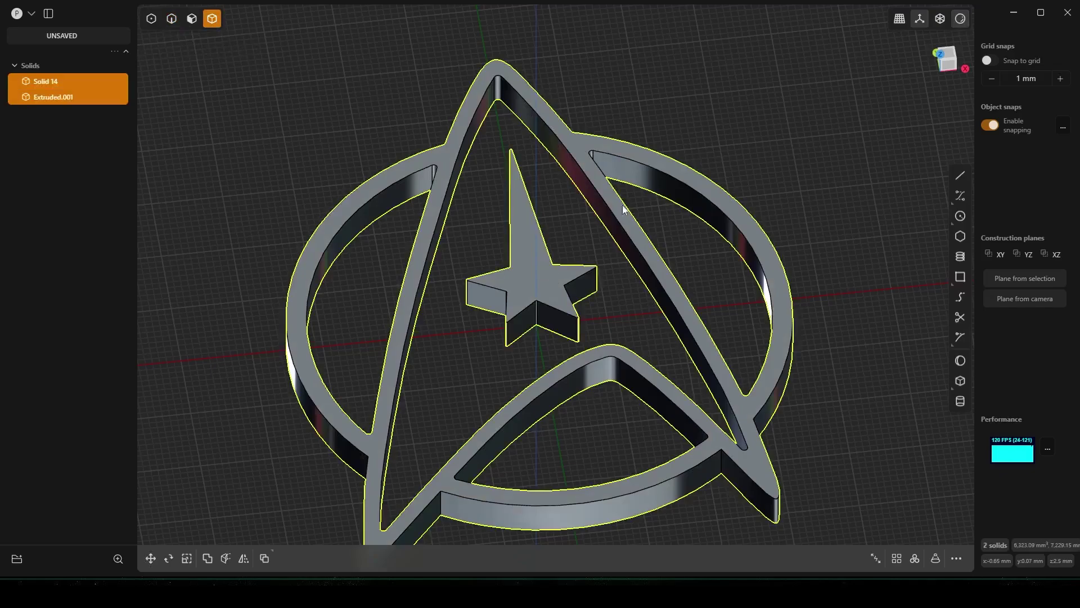
key("m")
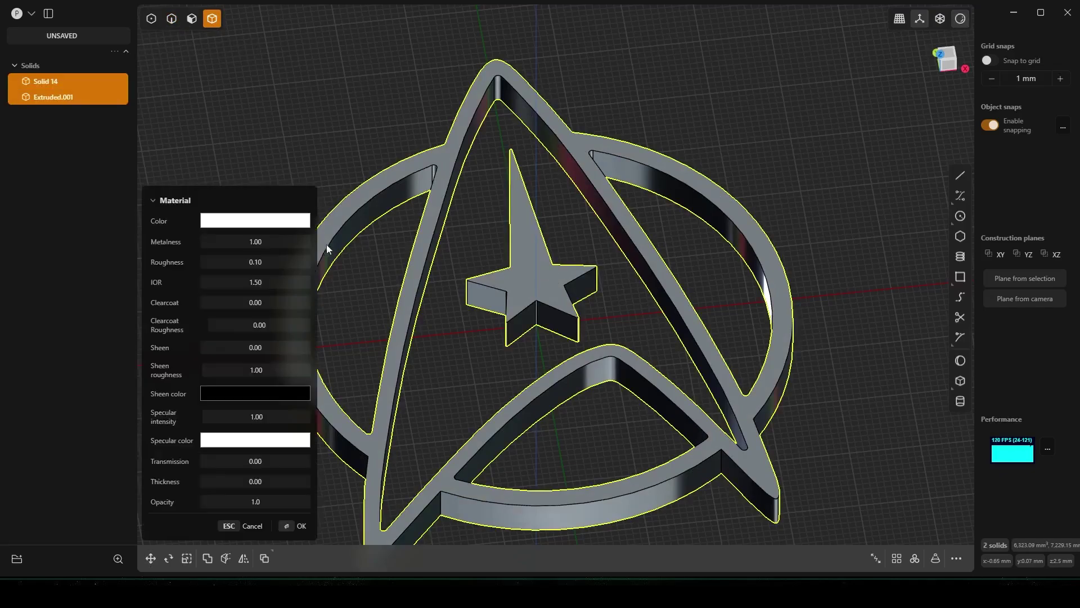
left_click(292, 221)
left_click(262, 319)
left_click_drag(250, 276, 232, 236)
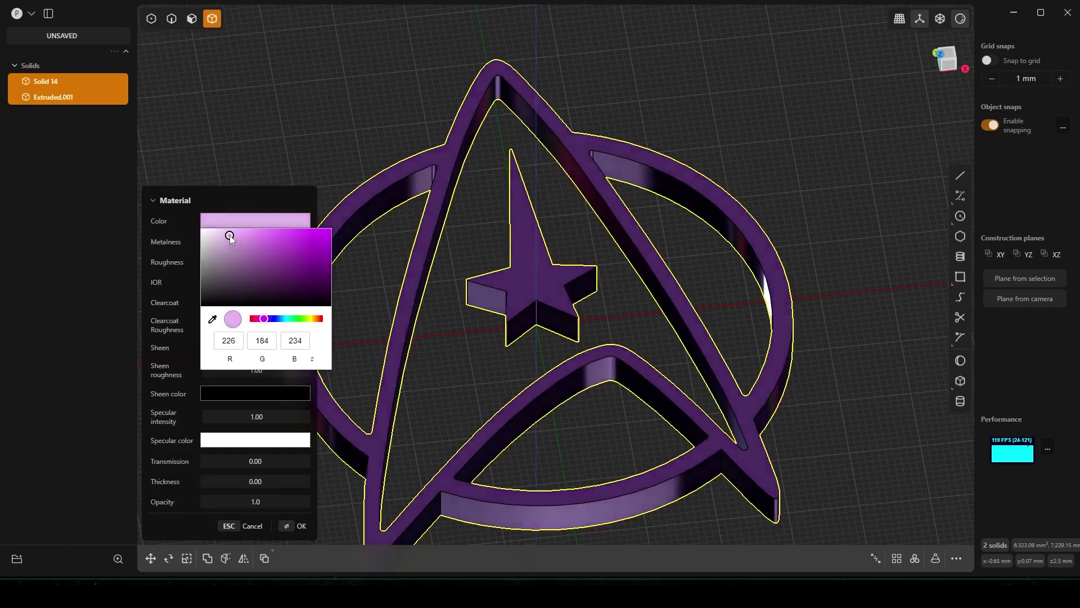
left_click(302, 526)
left_click(465, 288)
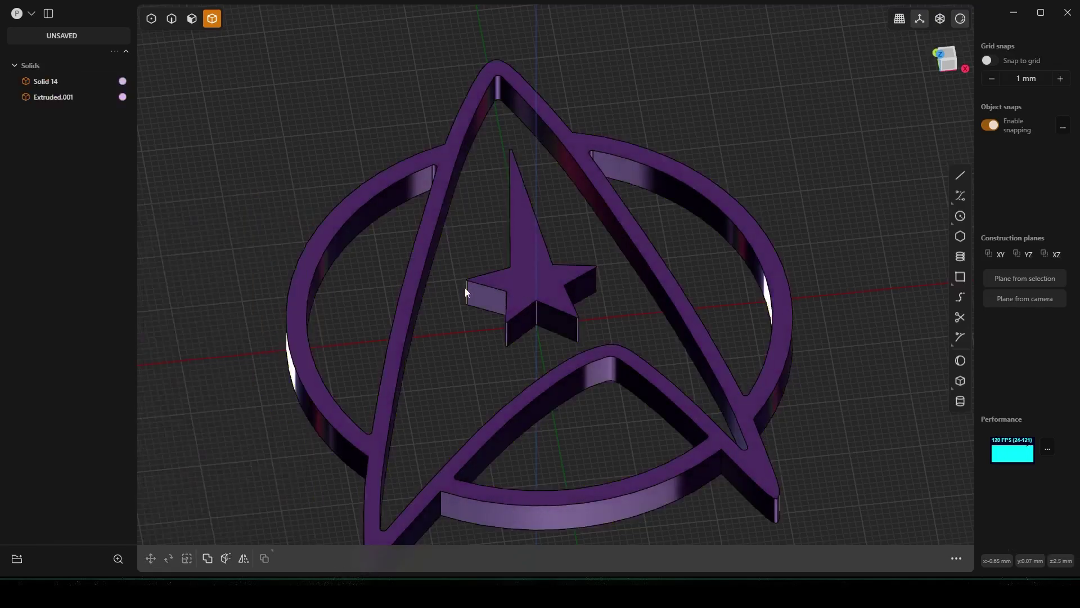
middle_click_drag(485, 285, 482, 289)
middle_click_drag(482, 289, 492, 312, "shift")
scroll(507, 314, "down", 3)
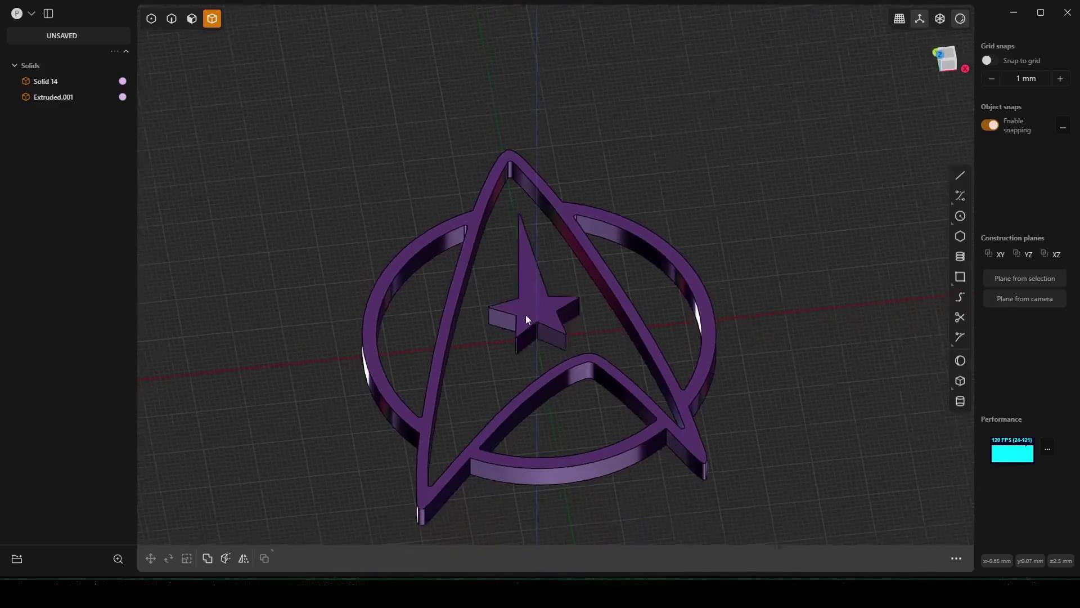
scroll(557, 343, "down", 1)
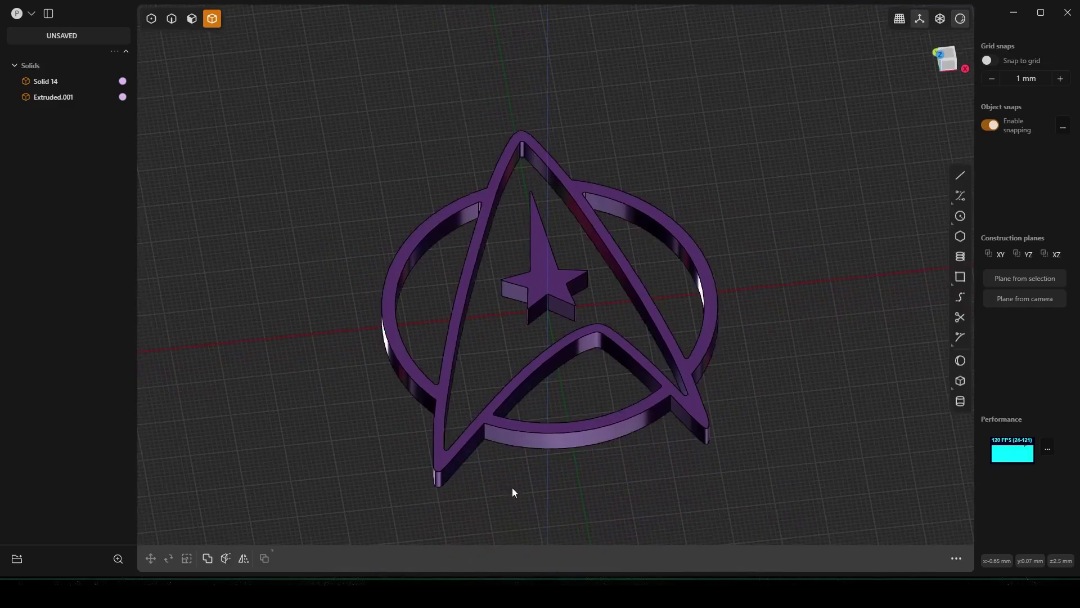
- Fillet the outer vertical edges where the ring meets the delta border together in one operation
scroll(511, 489, "up", 4)
middle_click_drag(511, 490, 500, 430)
key("2")
left_click(467, 345)
key("b")
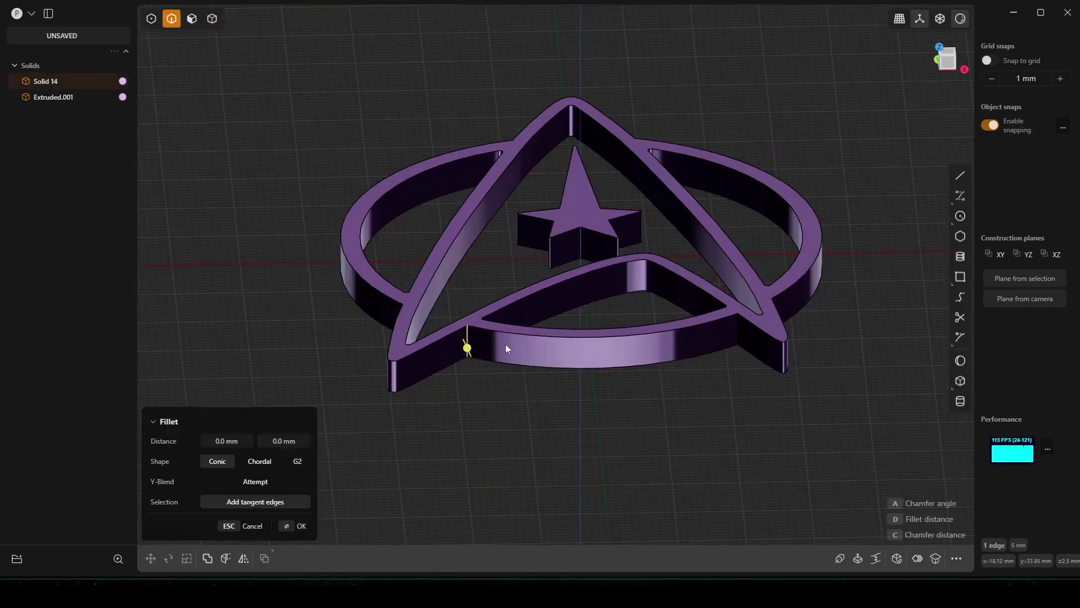
left_click(744, 330)
middle_click_drag(744, 330, 721, 326)
left_click(418, 379)
scroll(717, 325, "down", 1)
left_click(396, 358)
middle_click_drag(396, 358, 672, 368)
left_click(521, 370)
scroll(569, 393, "up", 3)
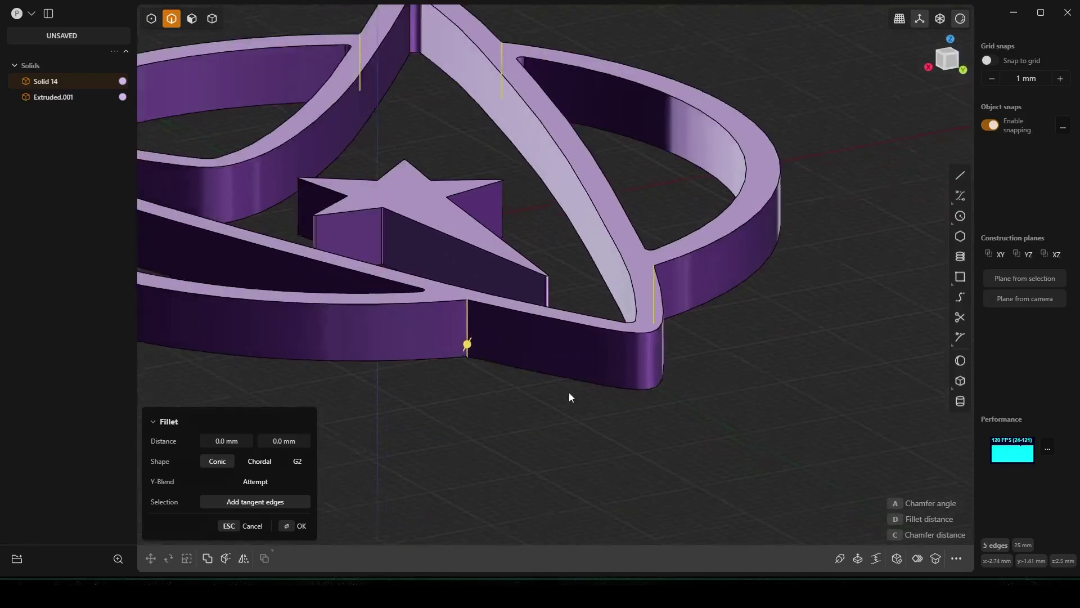
scroll(557, 390, "up", 3)
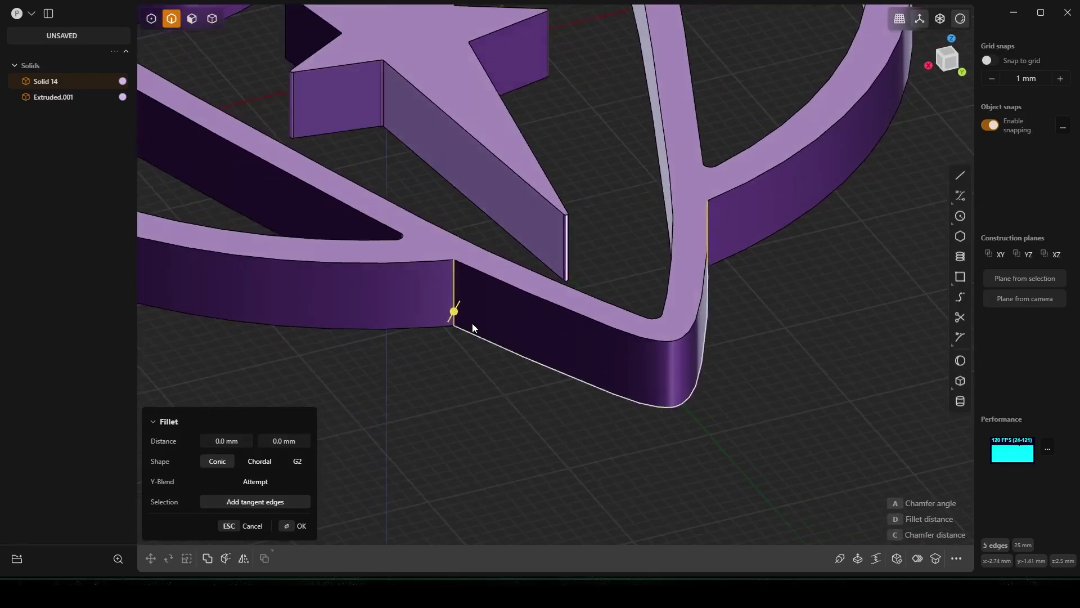
key("b")
left_click_drag(481, 334, 555, 398)
key("Return")
middle_click_drag(484, 404, 629, 335)
scroll(541, 414, "up", 3)
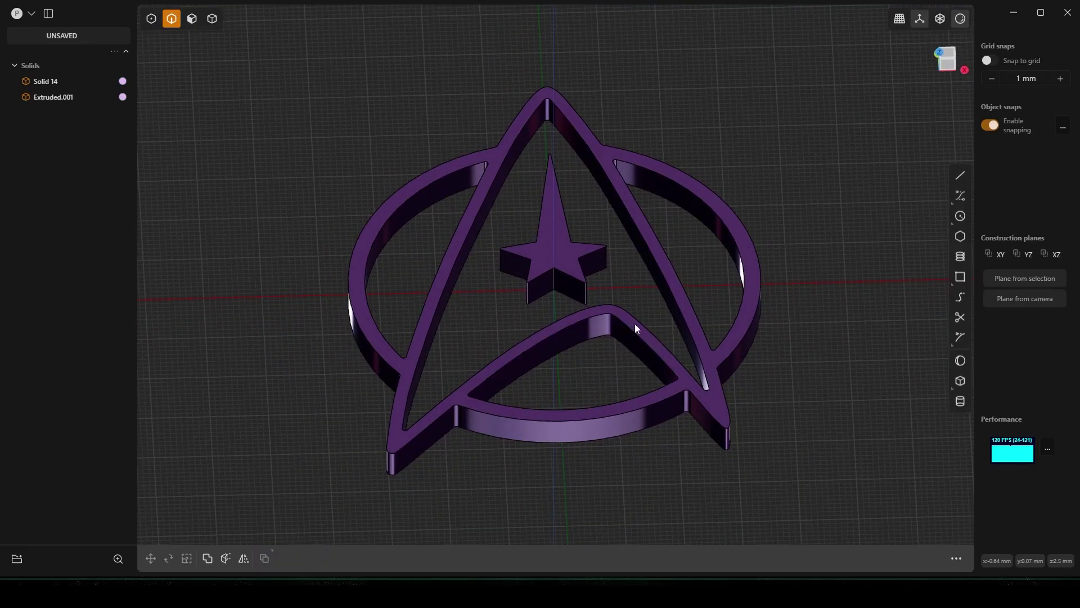
- Start an export of the model to the Desktop as an STL file named starfleet_complete
left_click(31, 20)
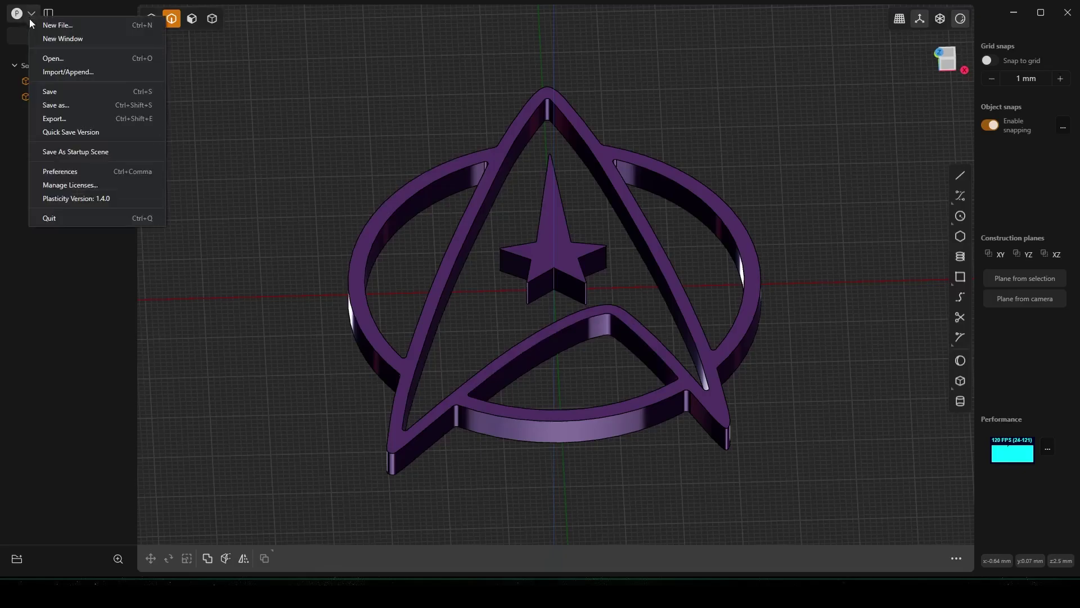
left_click(92, 117)
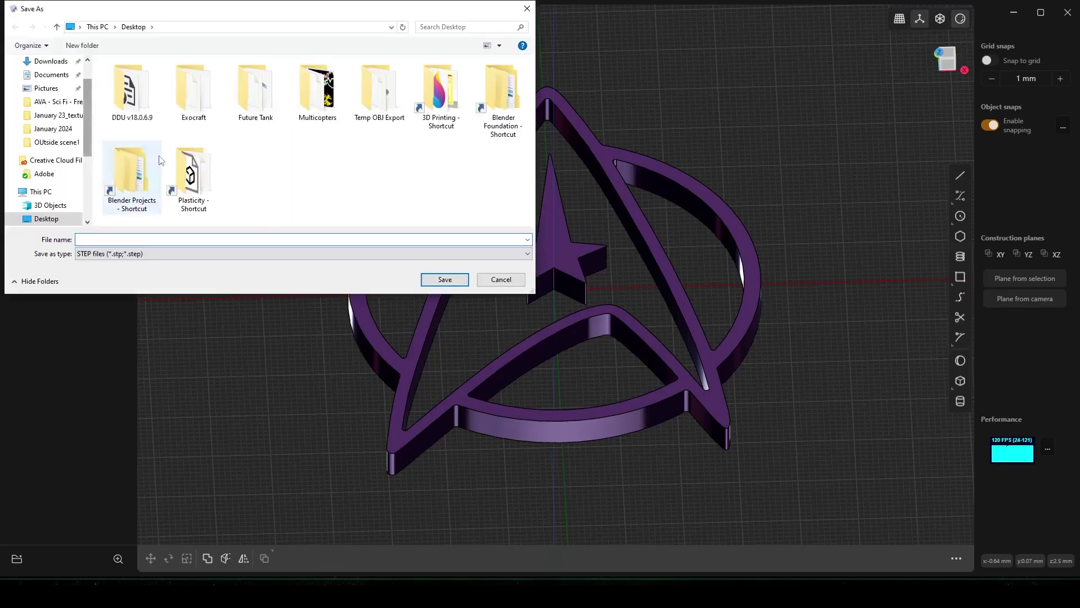
left_click(141, 254)
left_click(144, 299)
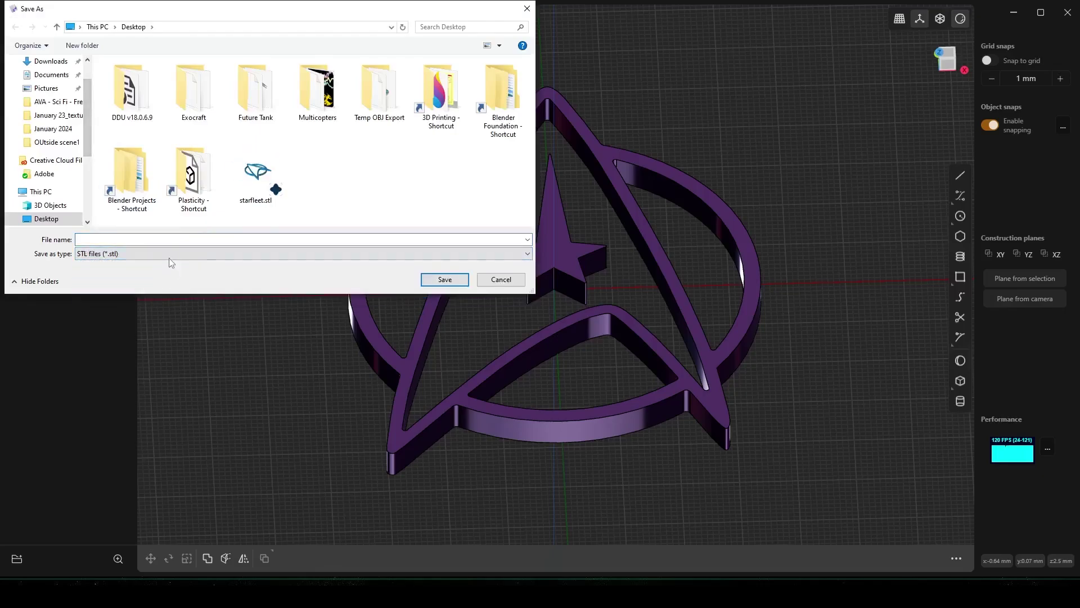
left_click(194, 239)
type("star")
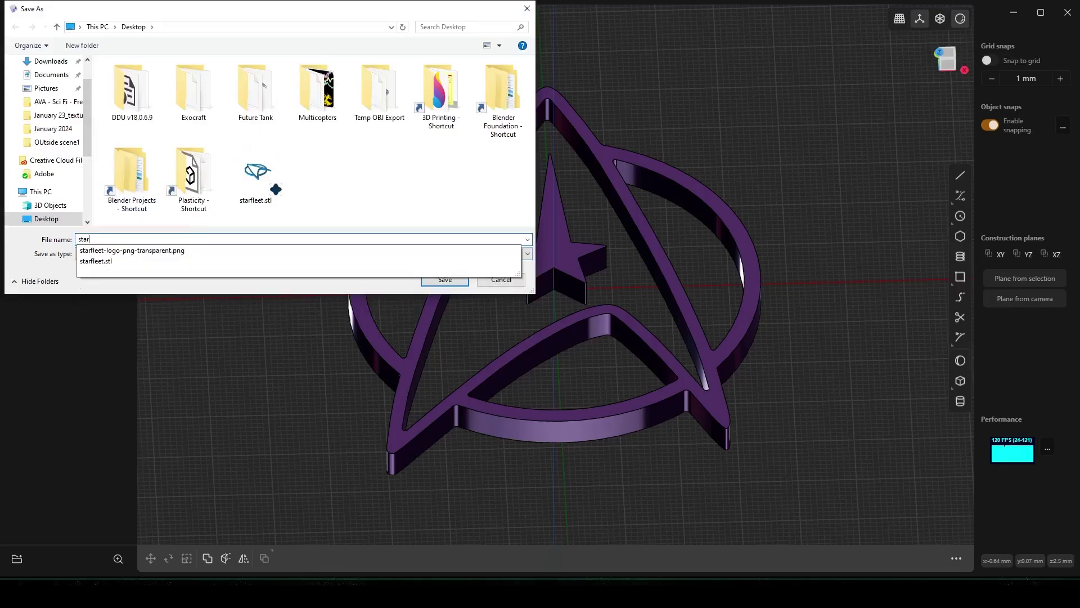
type("fleet_complete")
key("Return")
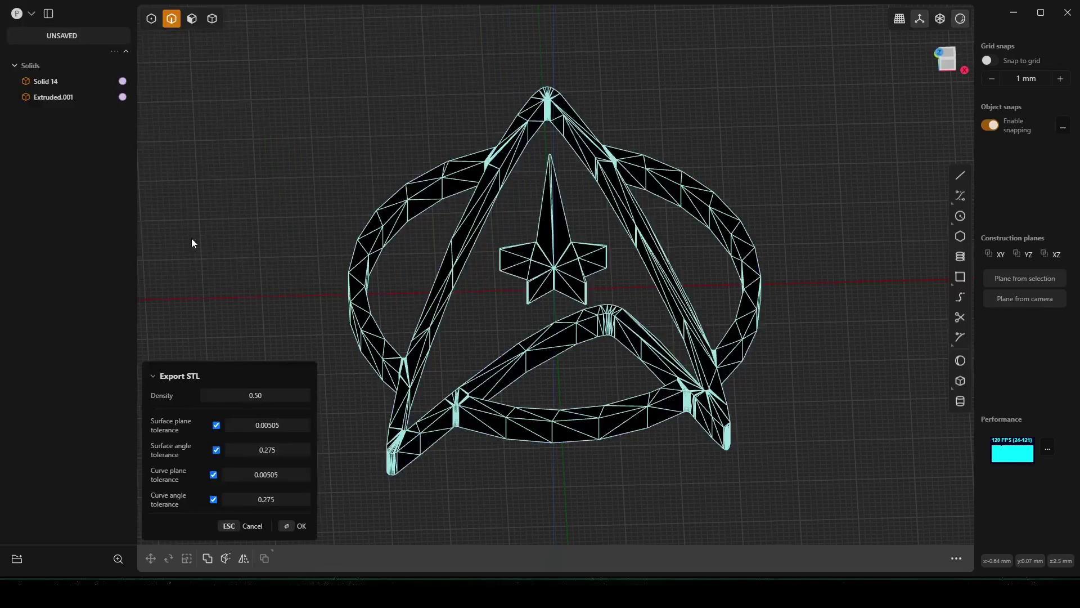
- Set the STL export mesh density to 1.00 and complete the export
scroll(534, 441, "up", 5)
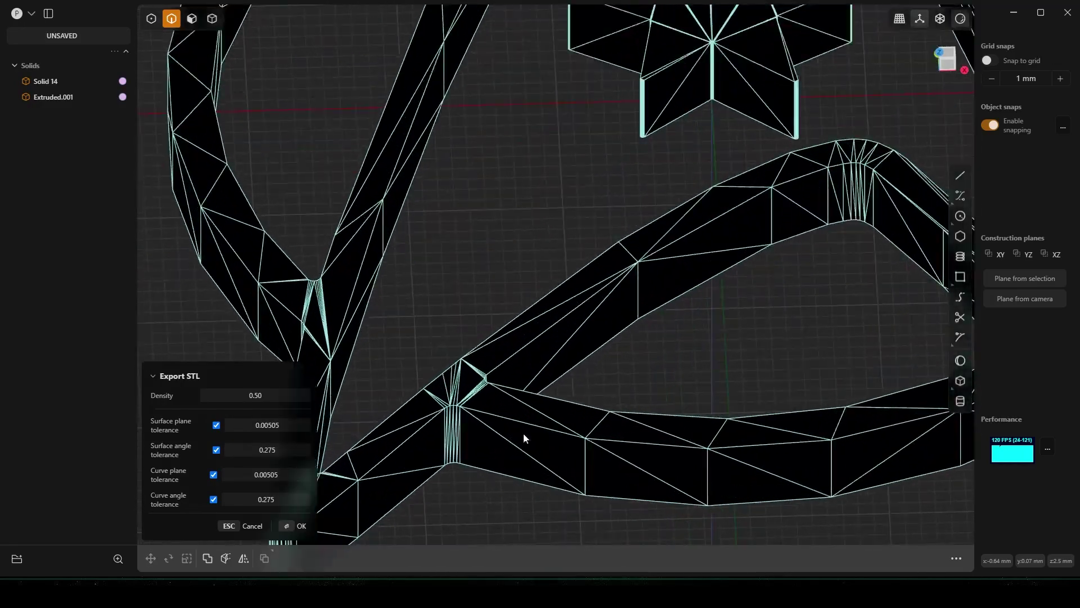
middle_click_drag(524, 438, 500, 429)
scroll(545, 411, "down", 6)
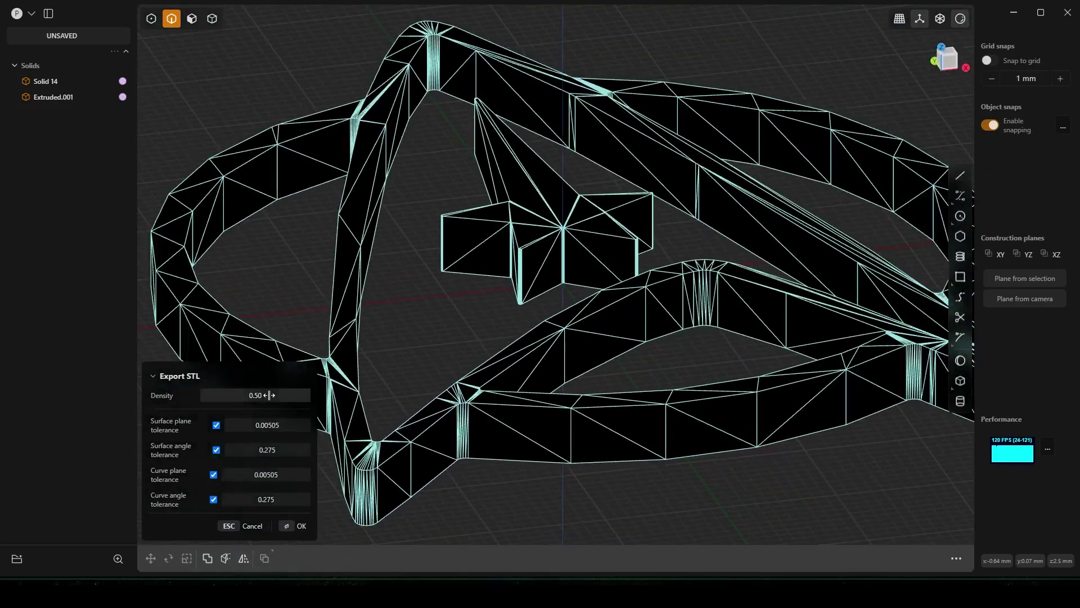
left_click_drag(269, 395, 271, 395)
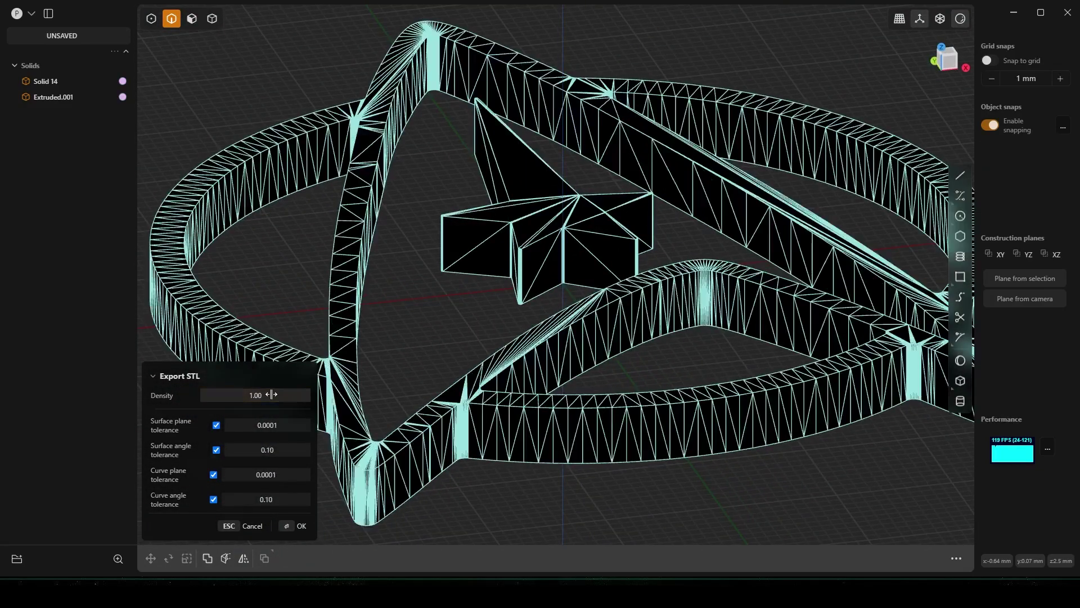
left_click(293, 526)
scroll(490, 320, "down", 5)
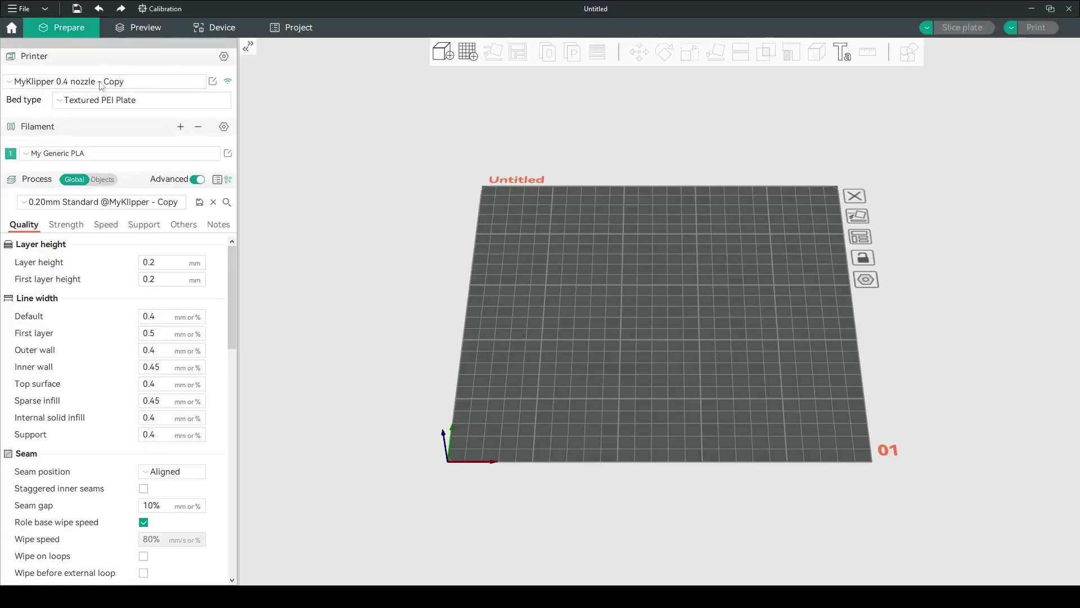
- Switch to OrcaSlicer and load starfleet_complete.stl onto the empty build plate
middle_click_drag(393, 207, 308, 207)
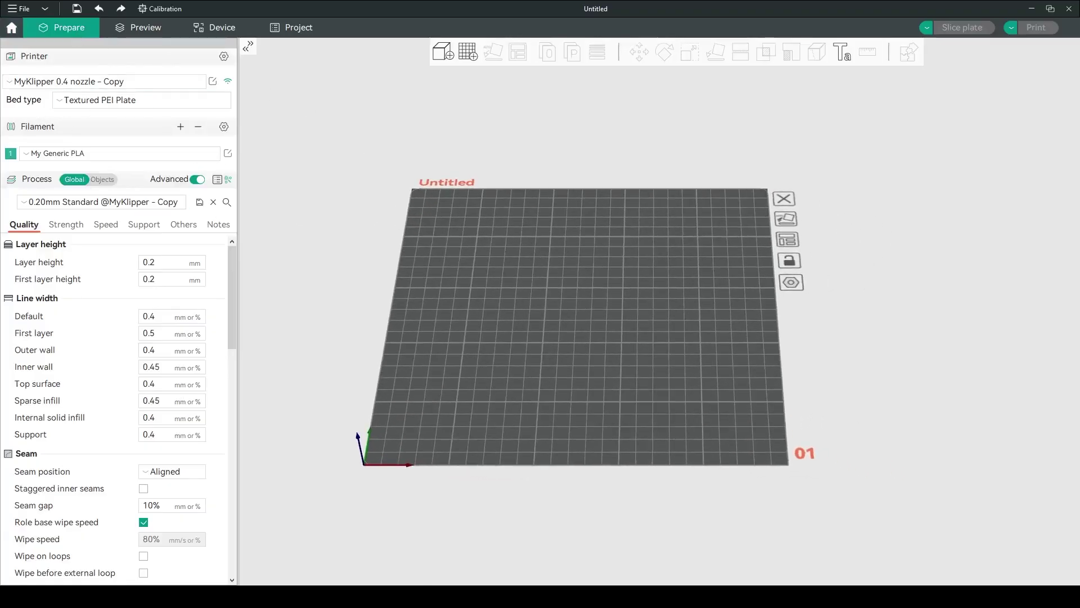
left_click_drag(787, 236, 583, 282)
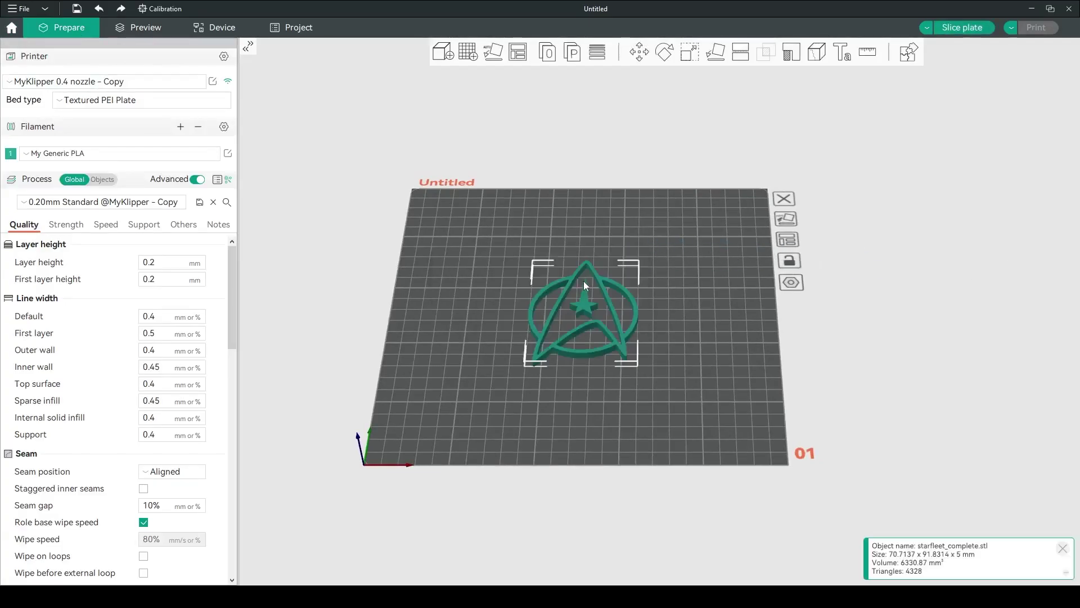
scroll(658, 315, "up", 5)
scroll(641, 324, "down", 6)
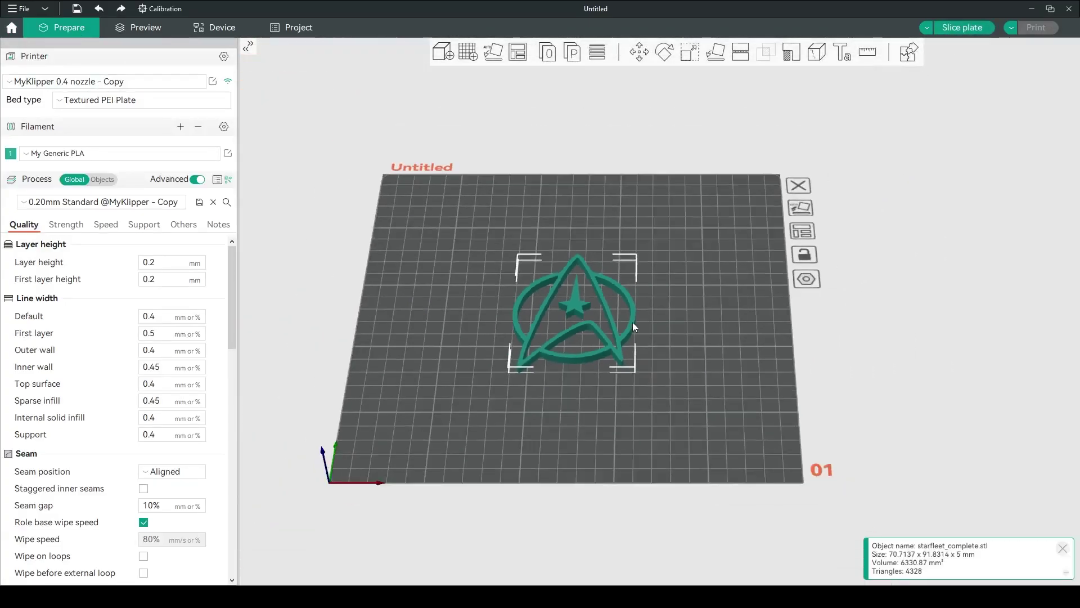
scroll(633, 324, "up", 4)
middle_click_drag(633, 326, 667, 327)
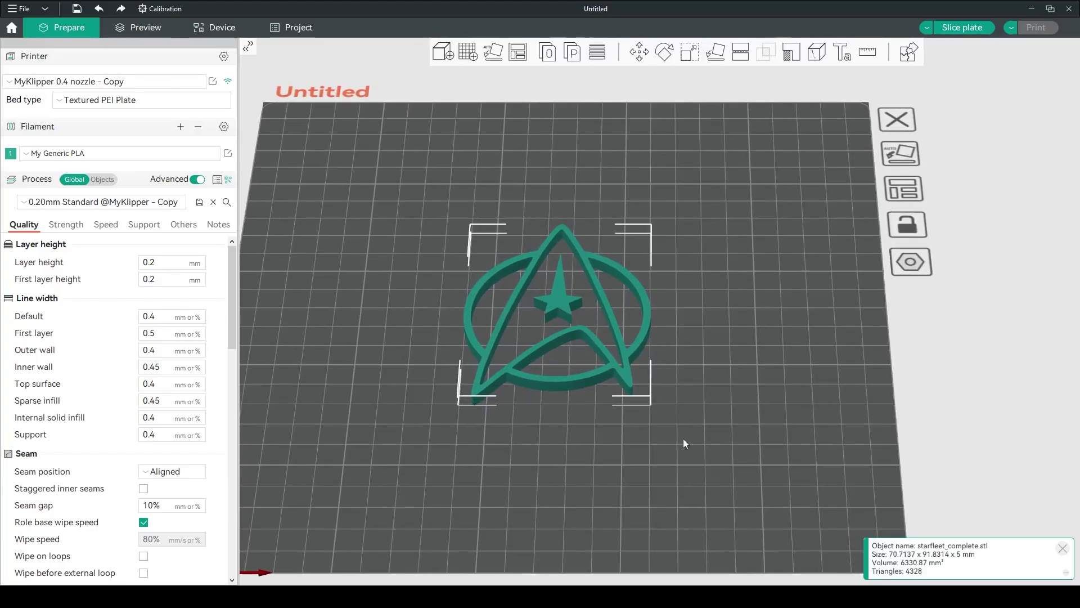
scroll(683, 438, "down", 3)
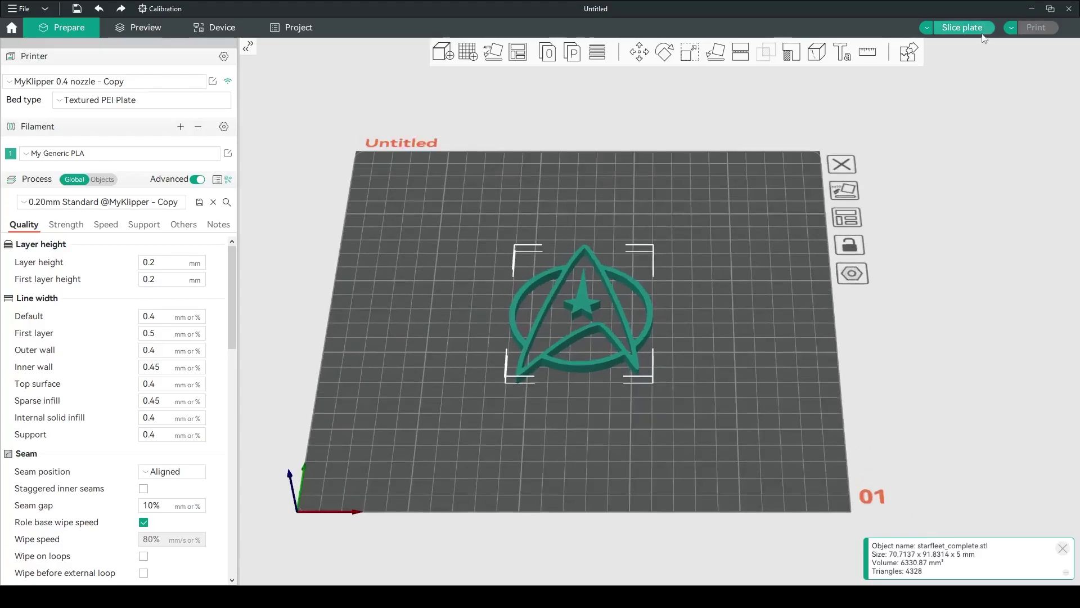
- Slice the plate and examine the emblem's toolpaths in the layer preview
left_click(973, 34)
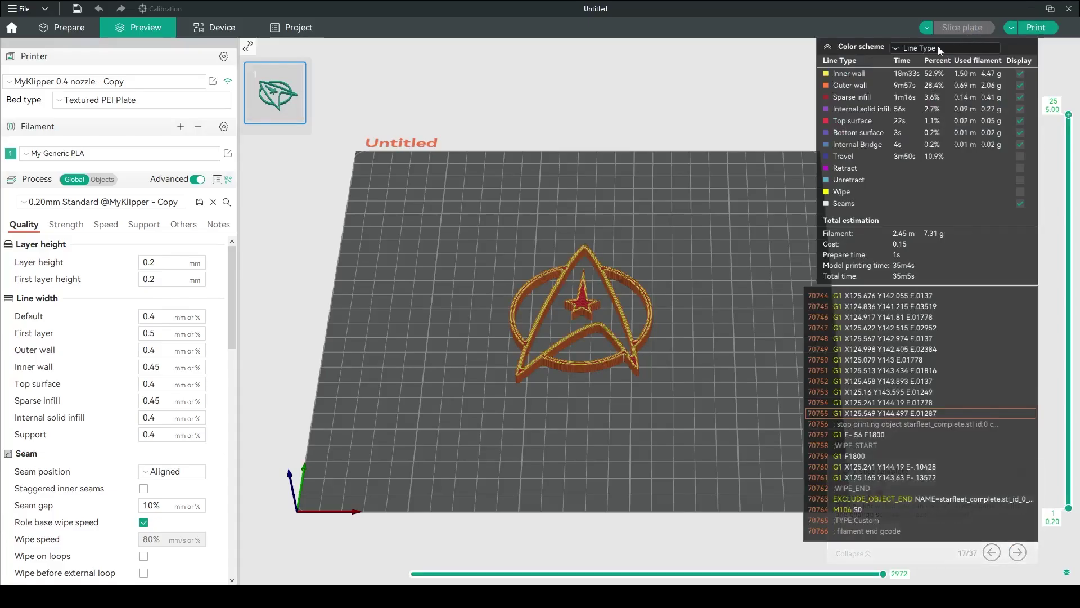
scroll(557, 330, "up", 3)
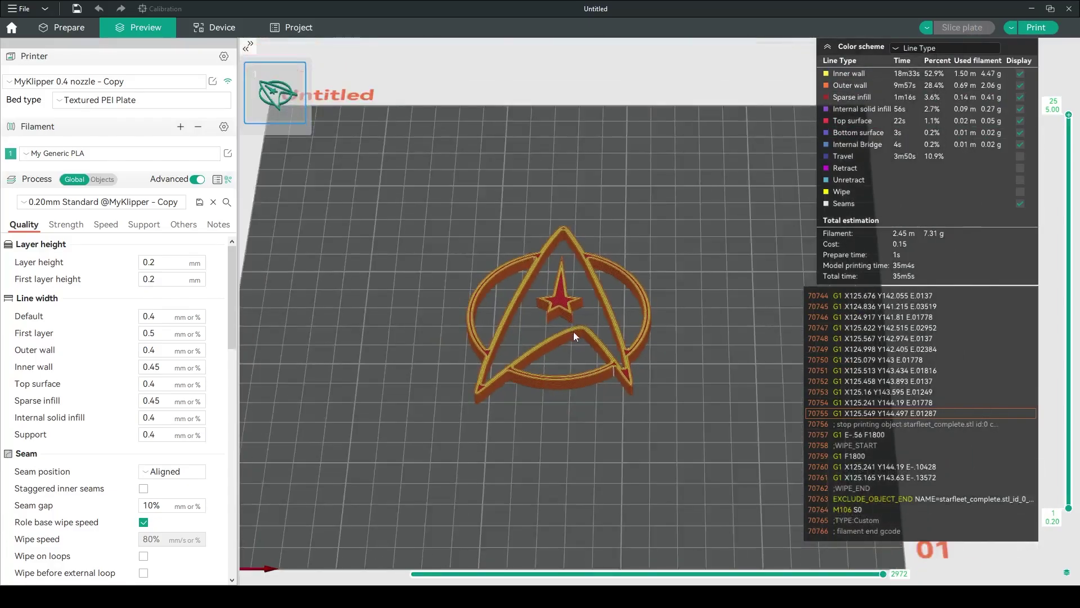
scroll(579, 340, "up", 3)
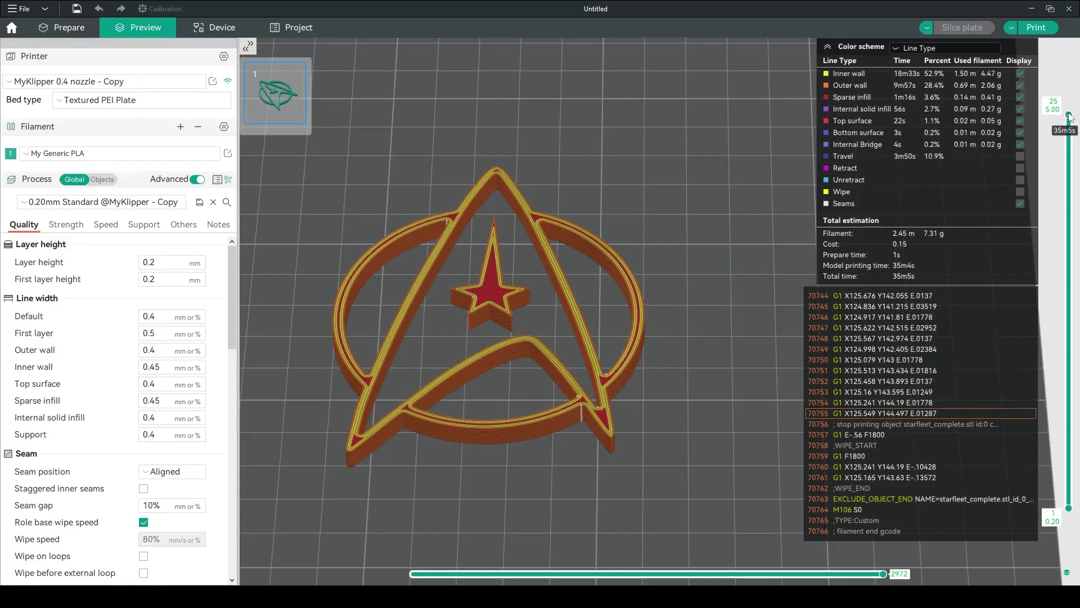
mouse_move(1069, 115)
left_mouse_down()
mouse_move(1071, 297)
mouse_move(1068, 108)
left_mouse_up()
- Upload the sliced G-code to the printer host, start the print and show the printer's device page
left_click(1034, 28)
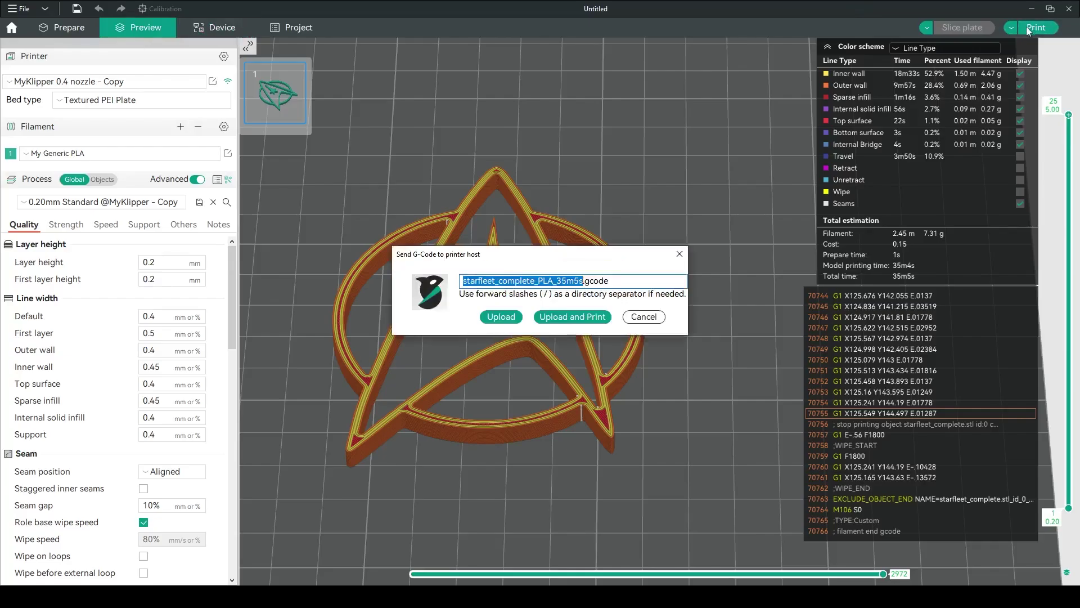
left_click(566, 318)
left_click(224, 28)
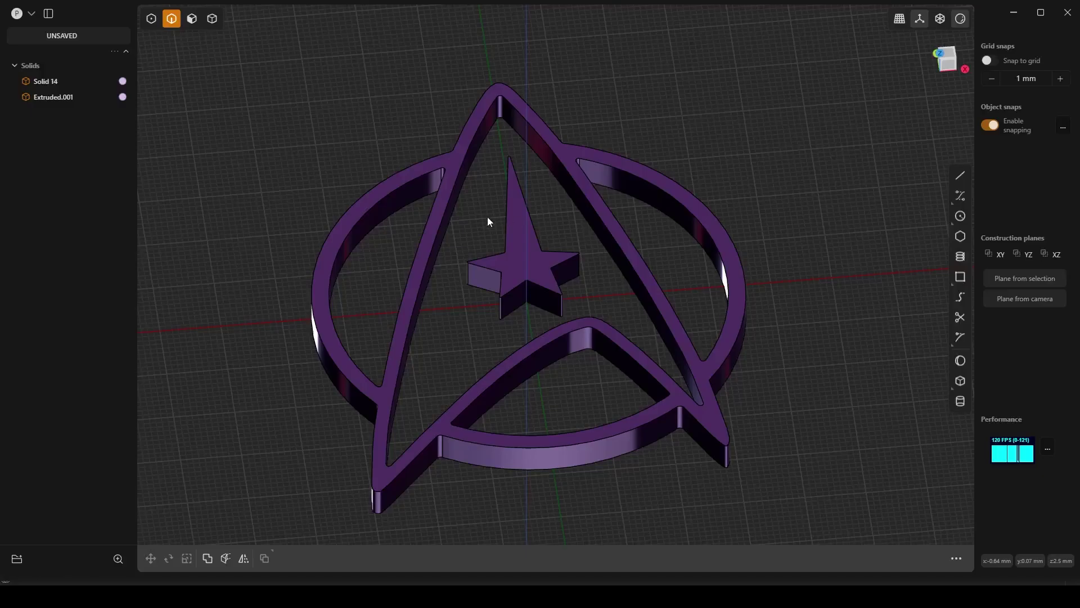
left_click(961, 217)
middle_click_drag(525, 285, 748, 283)
key("KP_7")
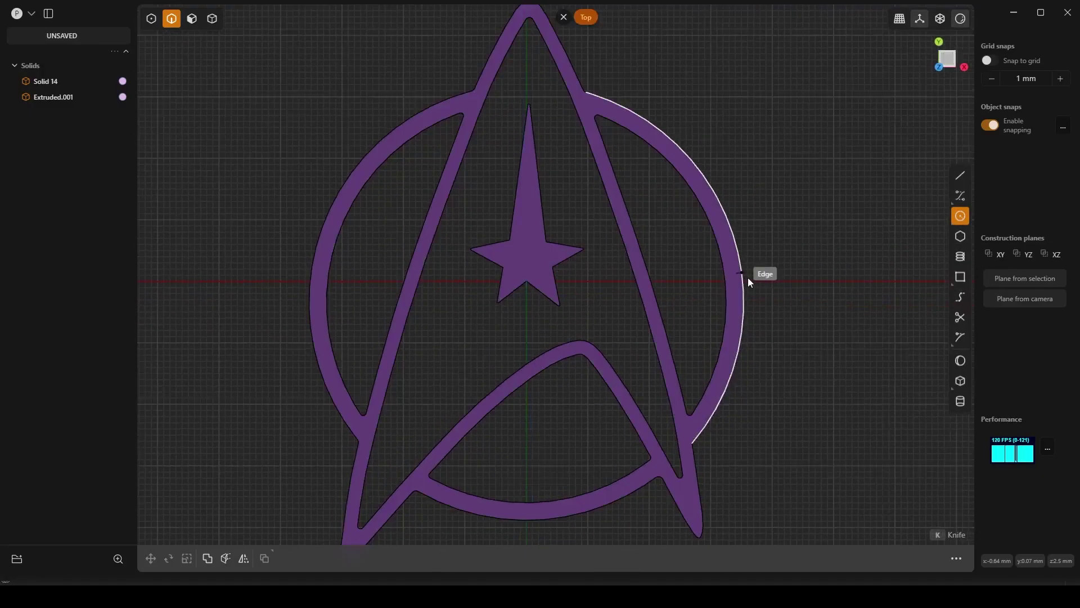
scroll(597, 294, "down", 3)
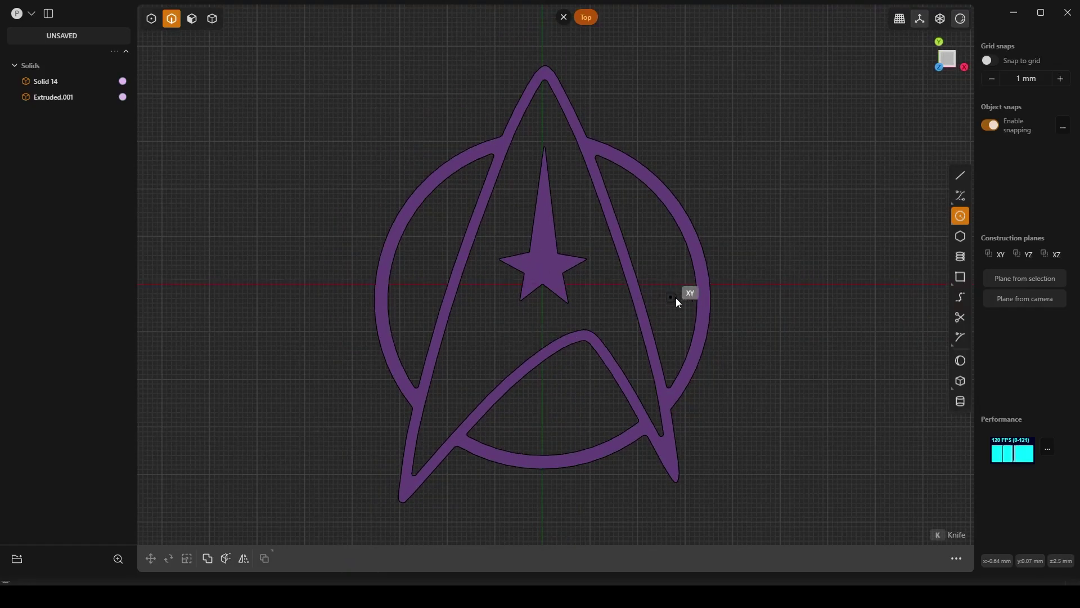
scroll(674, 294, "up", 2)
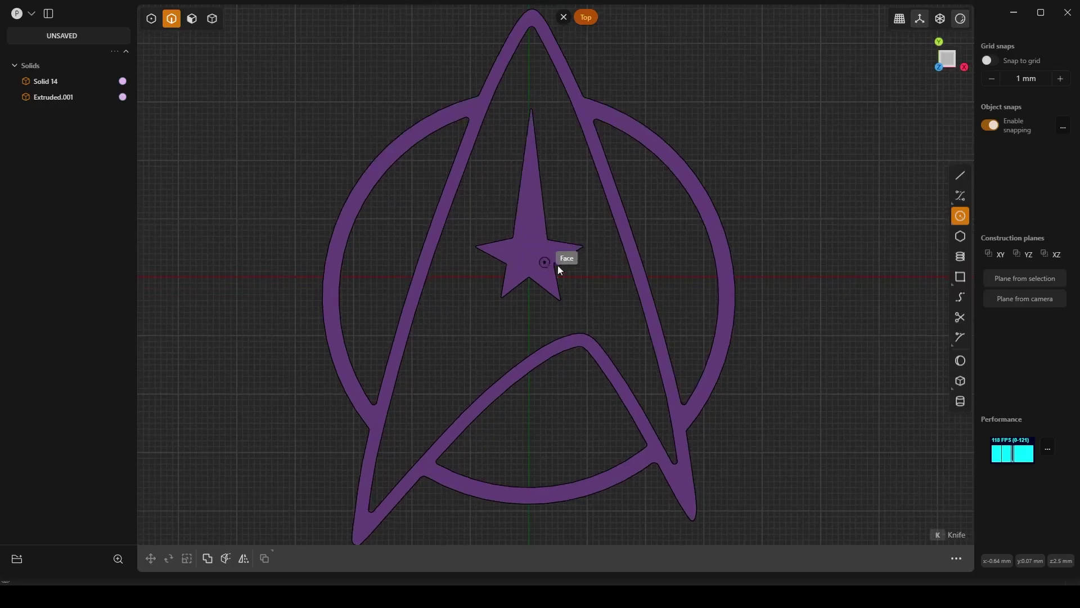
scroll(636, 284, "down", 2)
middle_click_drag(613, 277, 548, 330, "shift")
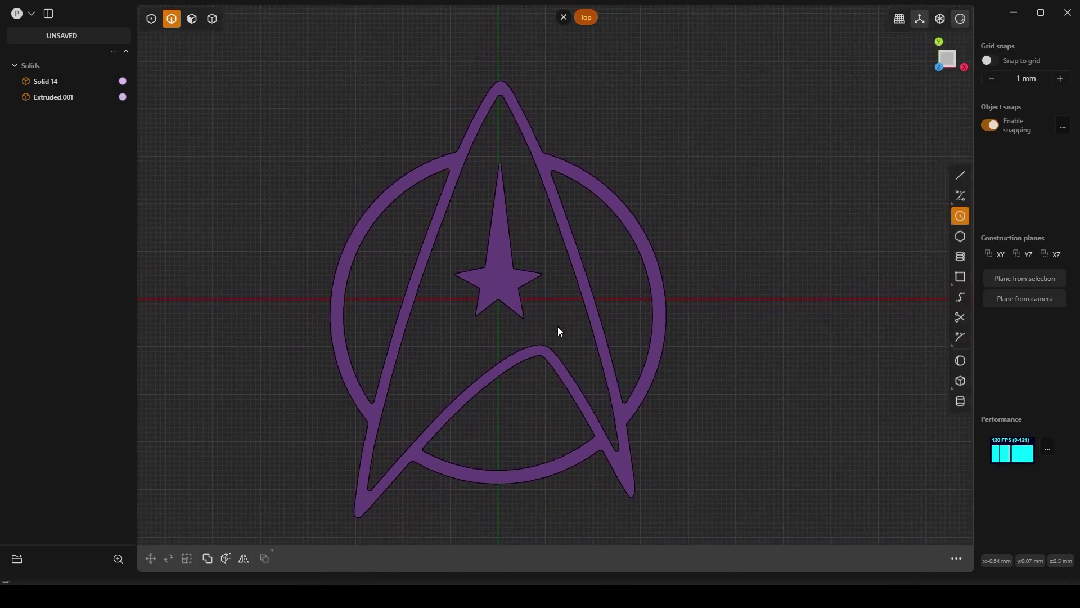
key("Escape")
- Select the central star as a solid, try isolating and hiding it, and restore its visibility
left_click(56, 97)
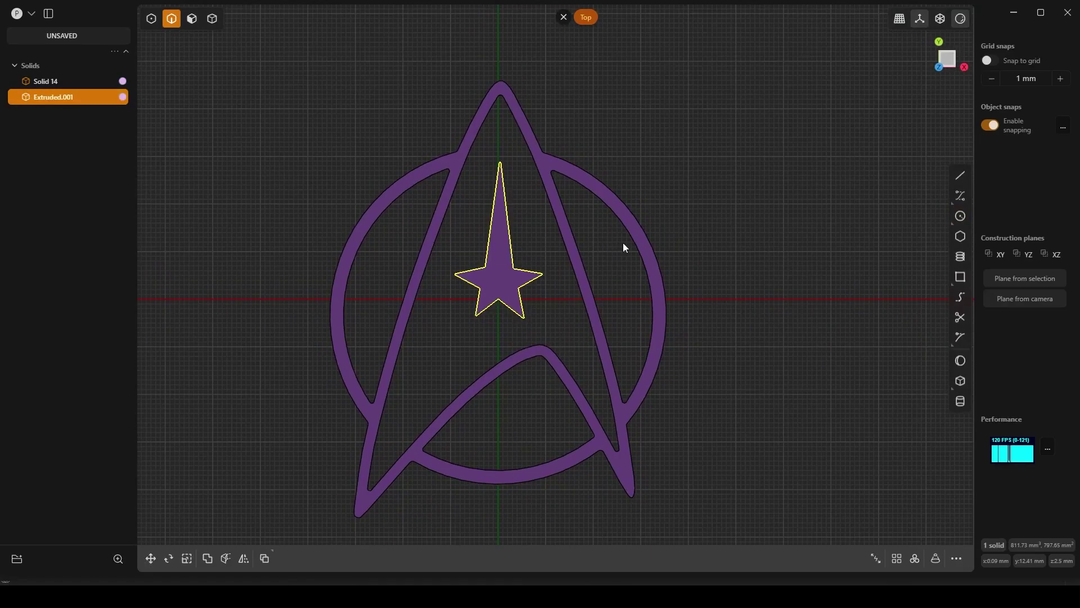
left_click(760, 255)
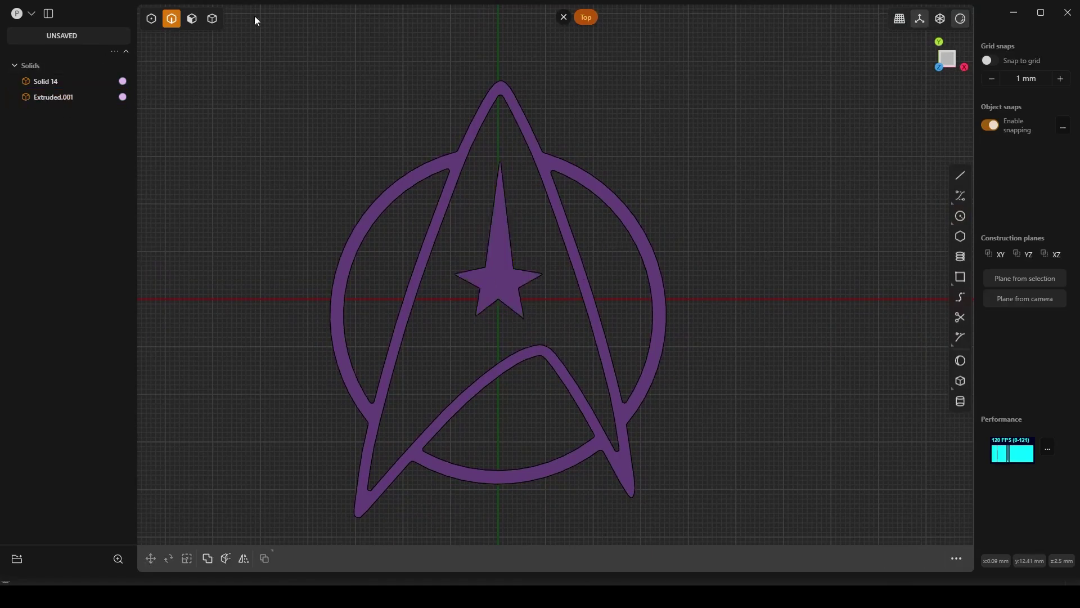
left_click(212, 19)
left_click(499, 275)
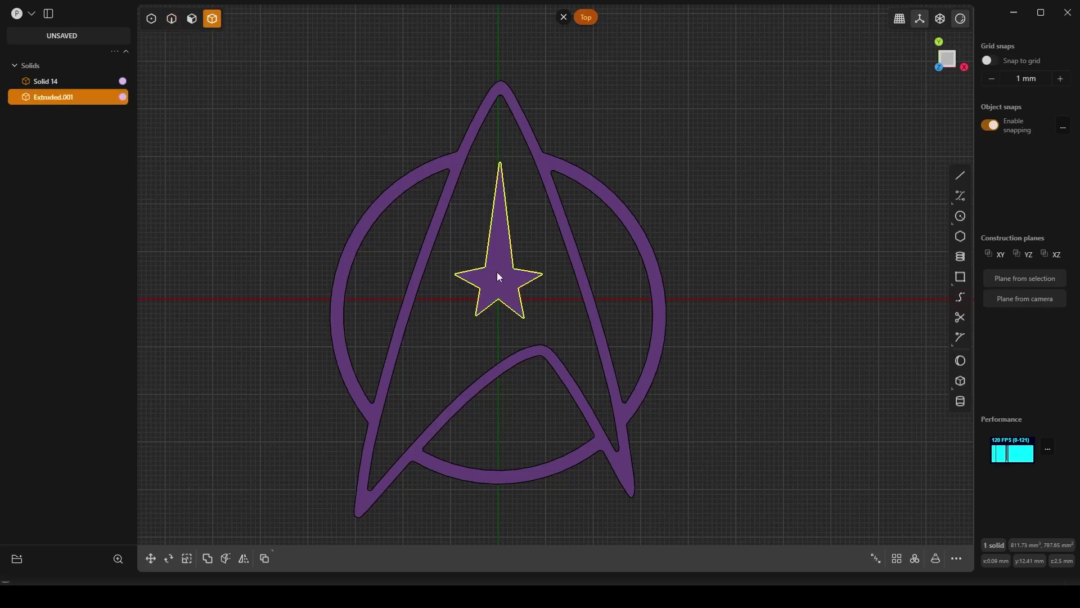
key("slash")
key("slash")
key("KP_Decimal")
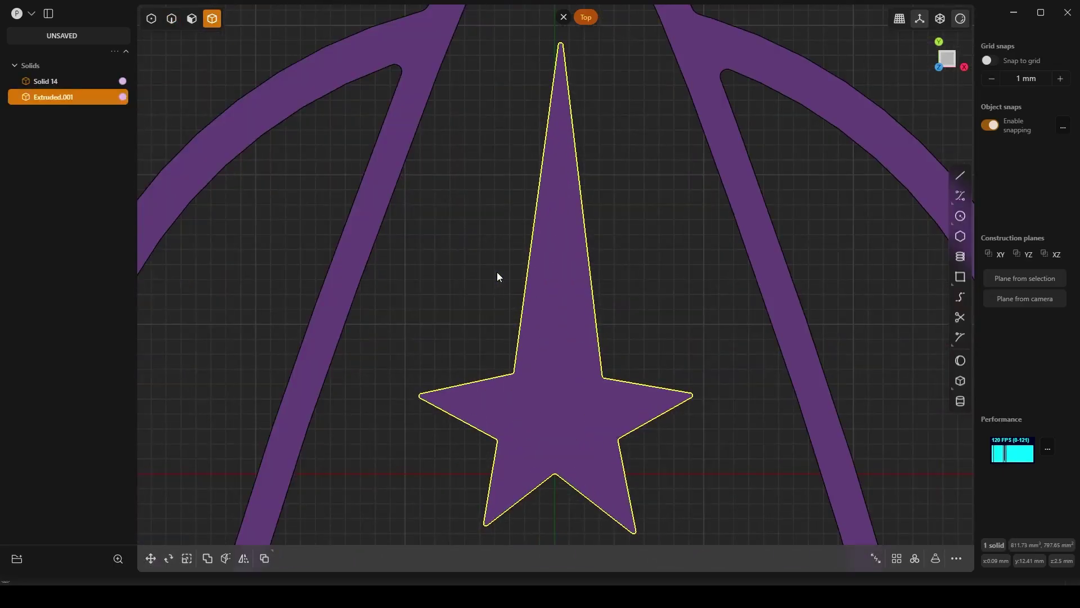
key("h")
key("alt+h")
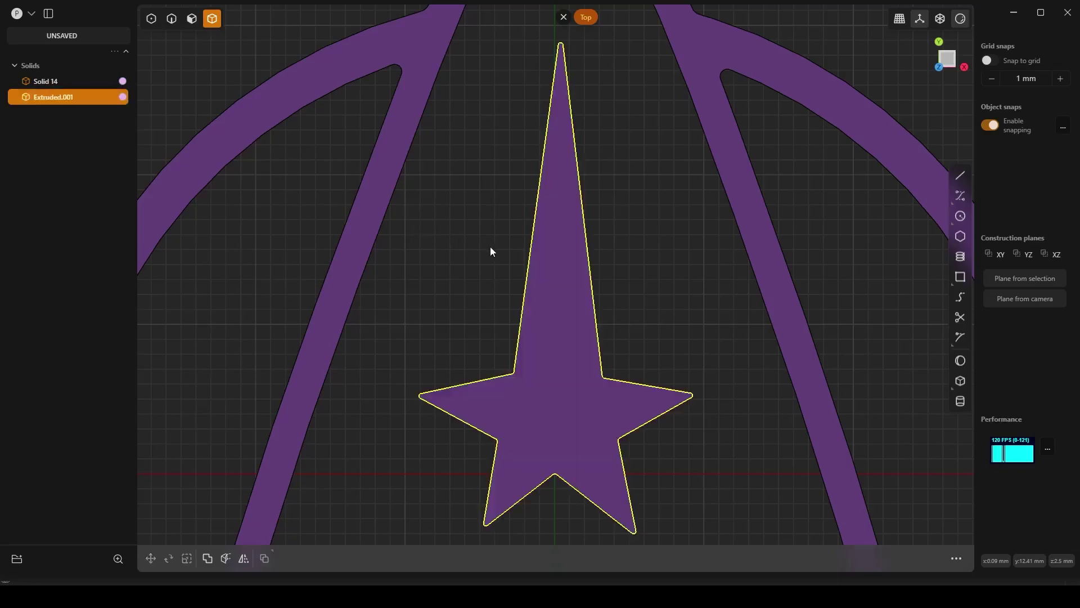
left_click(489, 247)
- Isolate the combined delta and ring solid so the central star is hidden, and clear the selection
scroll(490, 247, "down", 3)
scroll(488, 248, "down", 3)
left_click(451, 157)
scroll(437, 234, "down", 2)
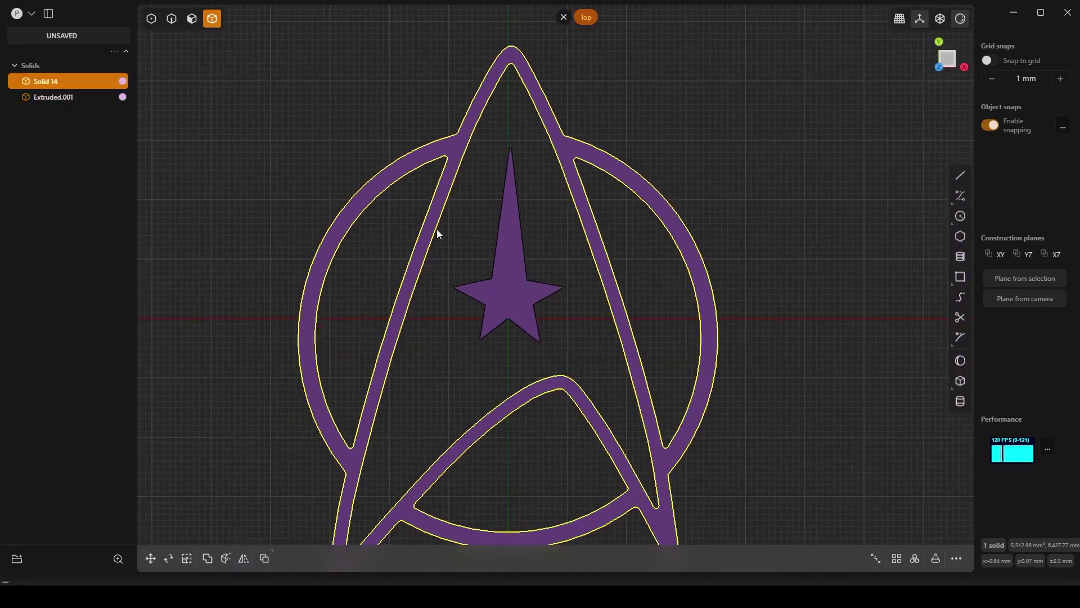
key("slash")
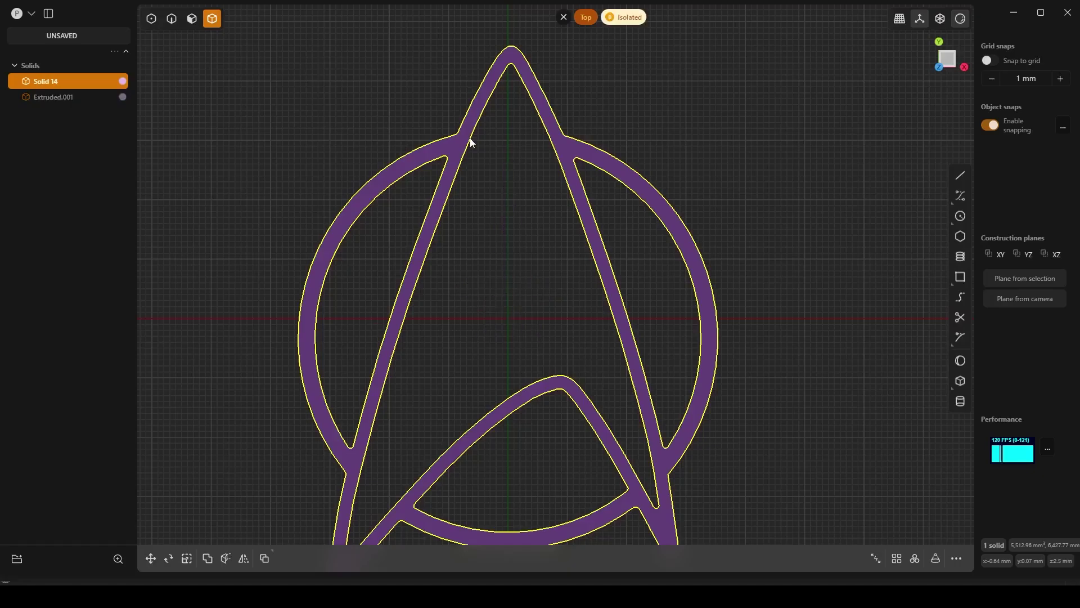
left_click(548, 258)
middle_click_drag(475, 330, 470, 285)
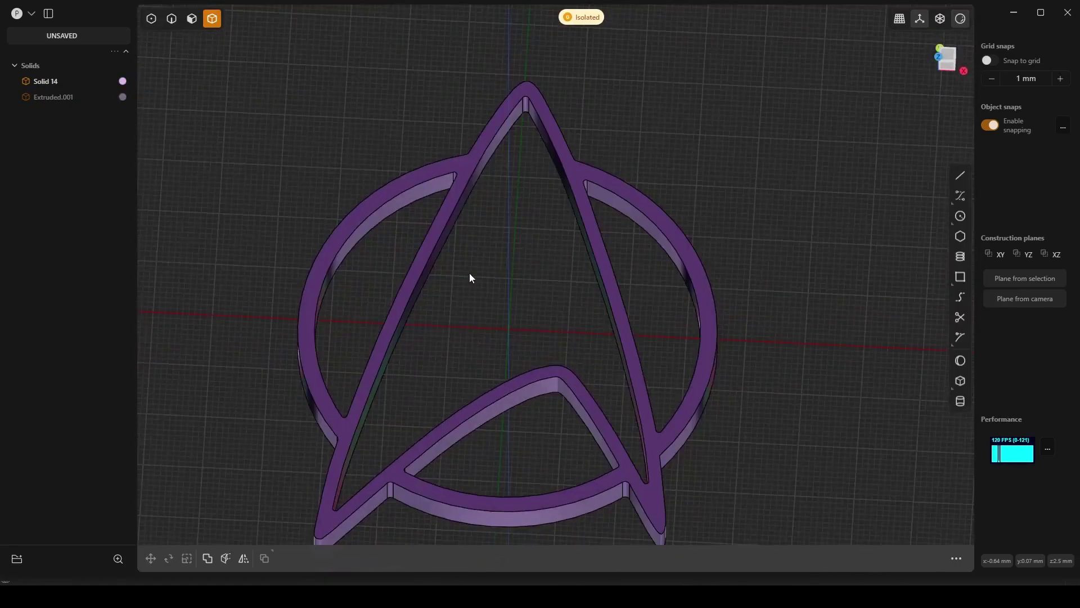
- In top view, draw a circle about 85 mm in diameter around the emblem, centred on the origin
key("7")
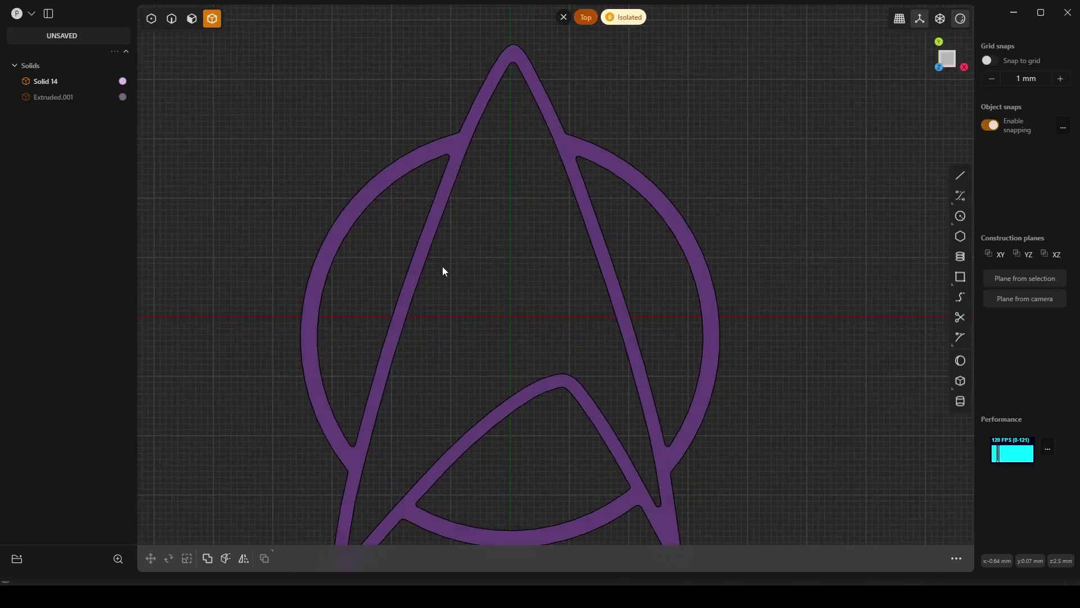
left_click(960, 216)
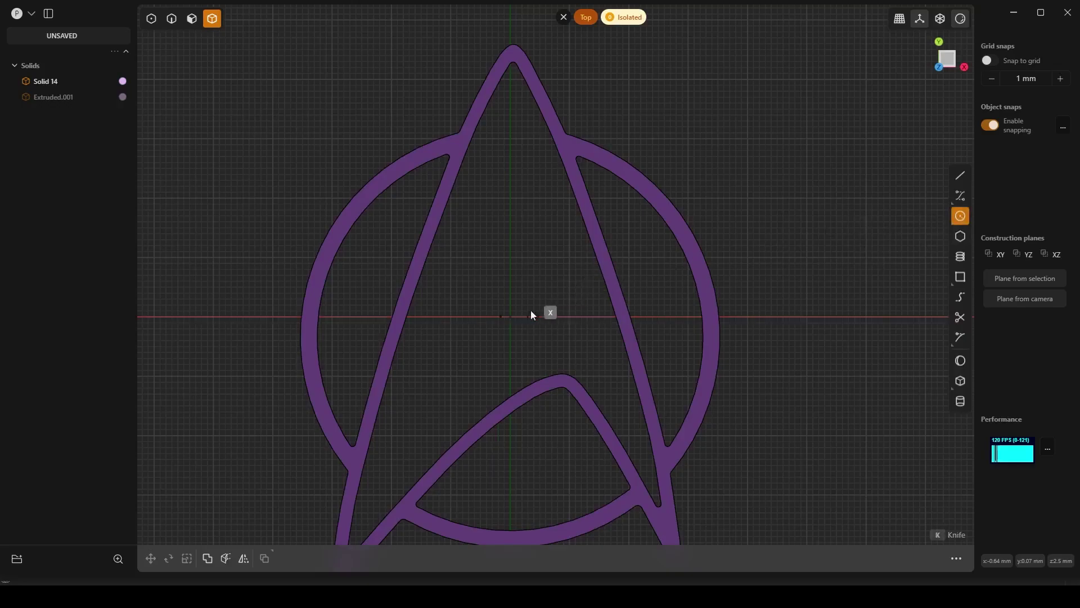
scroll(508, 313, "down", 4)
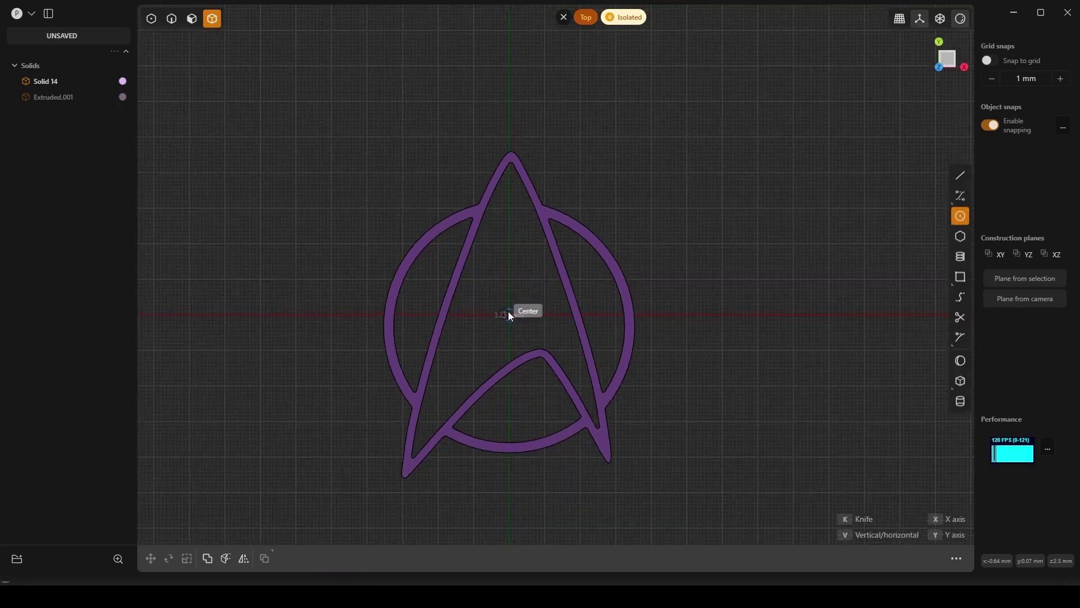
left_click(509, 315)
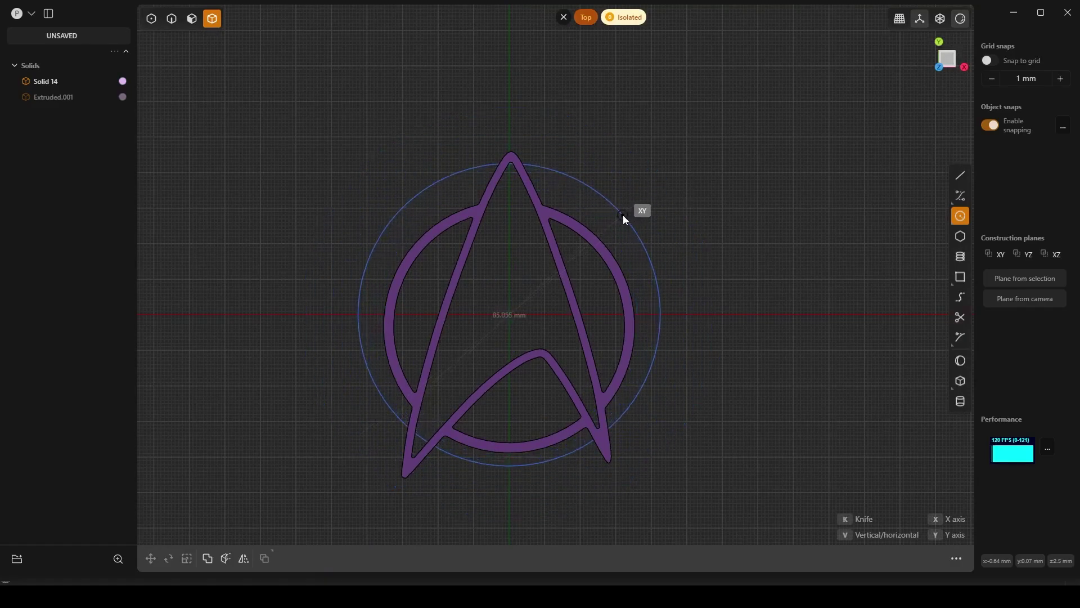
left_click(623, 215)
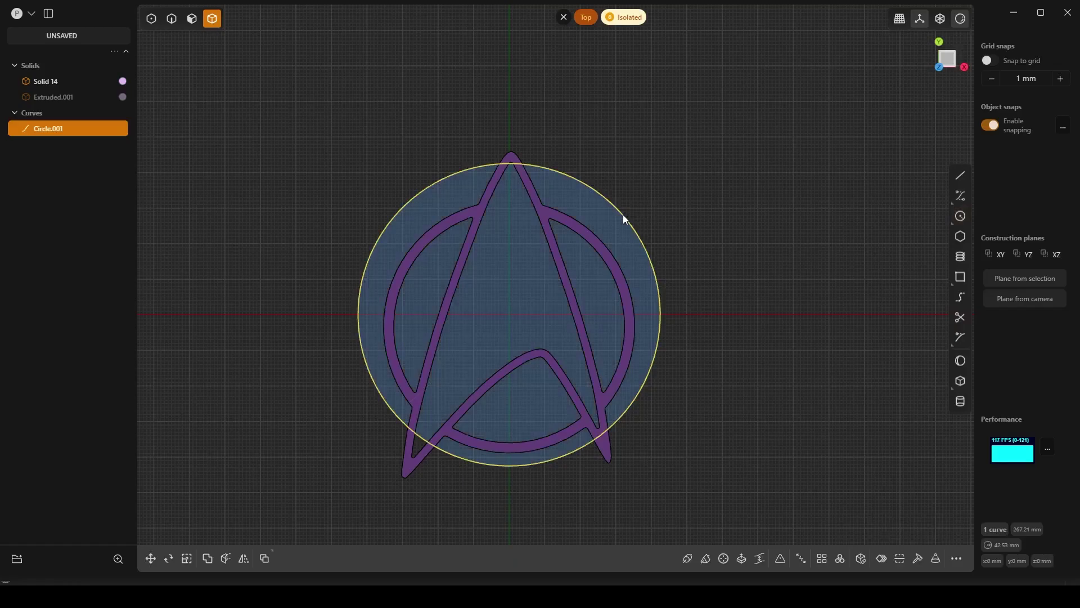
- Move the new circle about -2.06 mm along the Y axis
key("g")
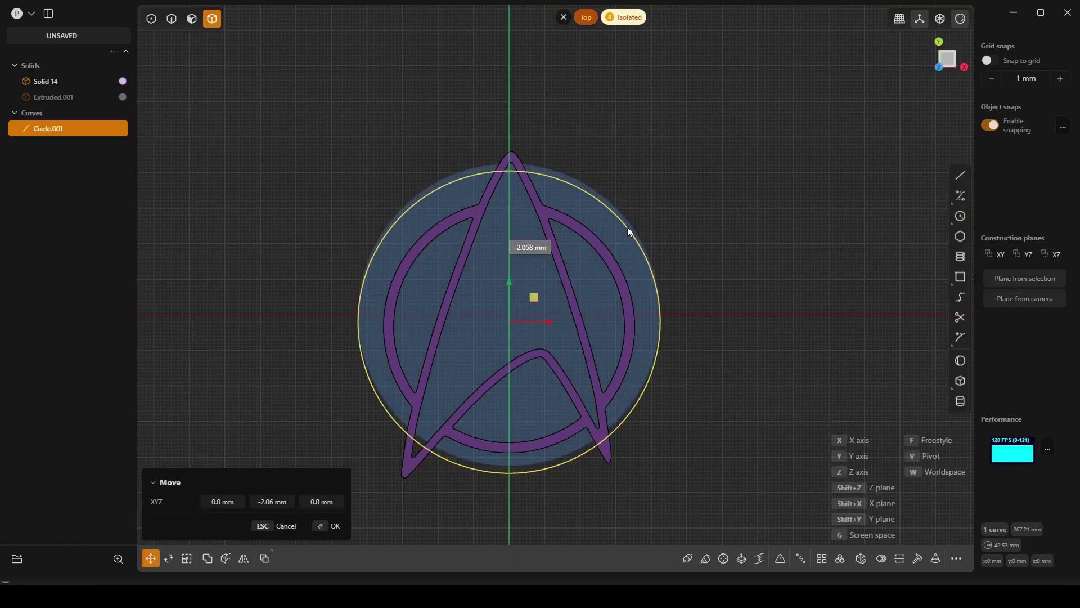
left_click(627, 227)
left_click(627, 228)
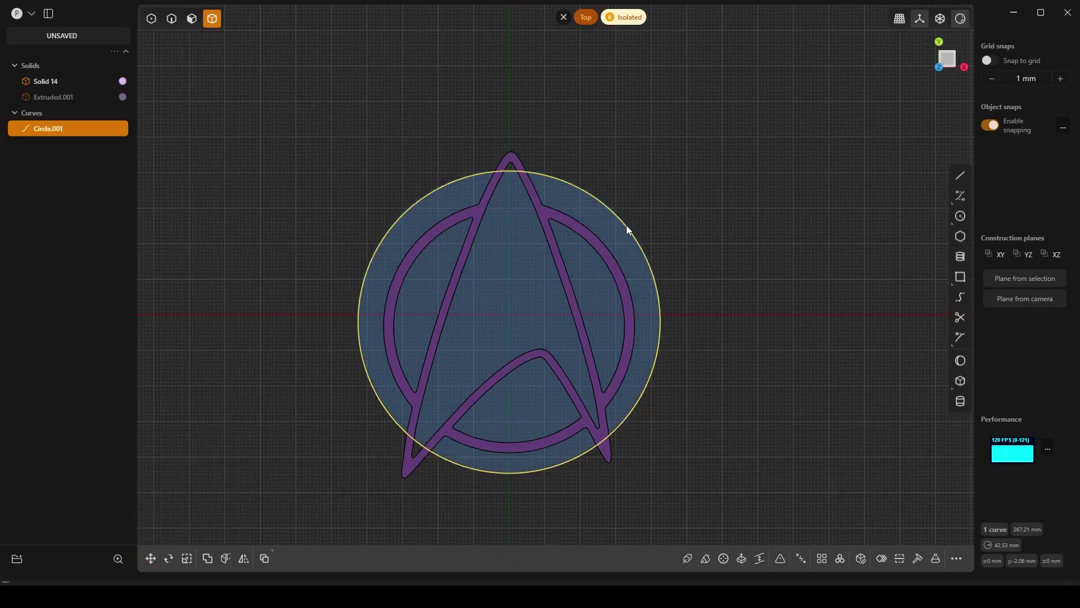
- Patch the circle curve into a flat circular sheet beneath the emblem
middle_click_drag(626, 225, 530, 250)
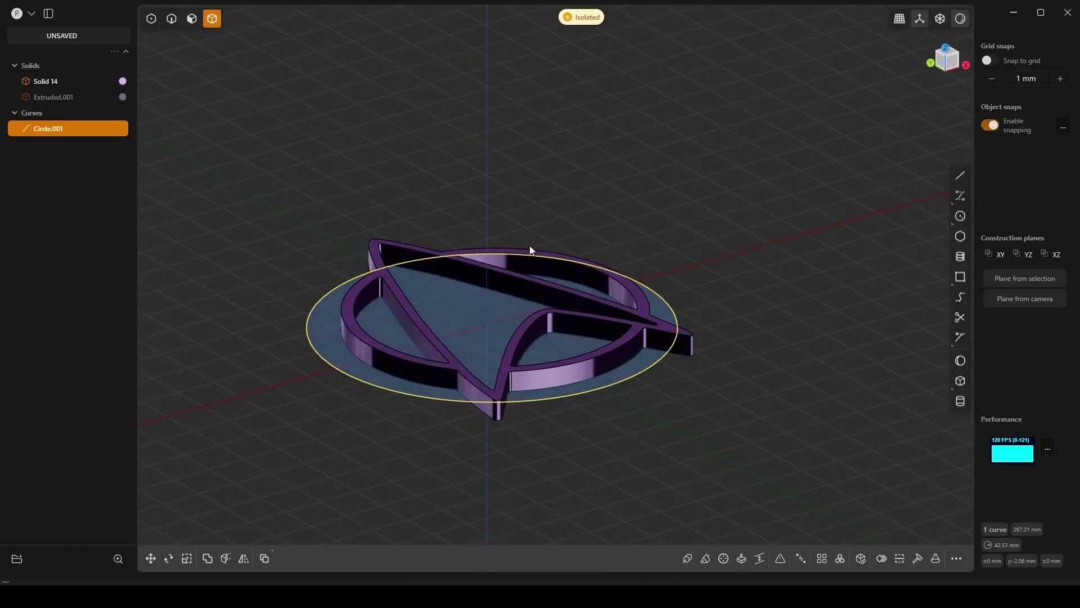
scroll(541, 393, "up", 2)
middle_click_drag(542, 408, 574, 439)
key("e")
key("Escape")
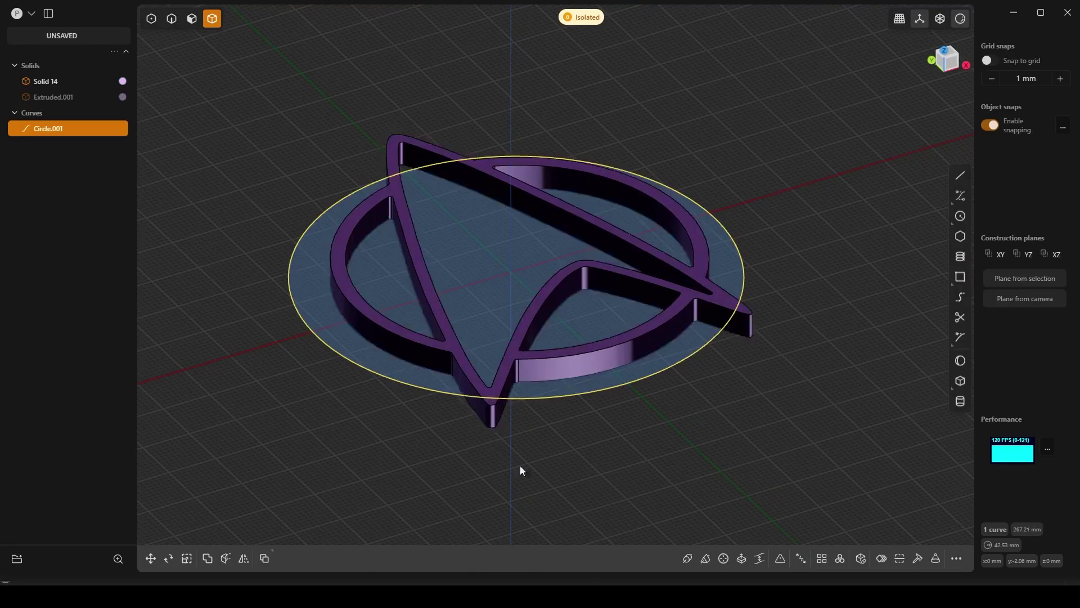
key("shift+p")
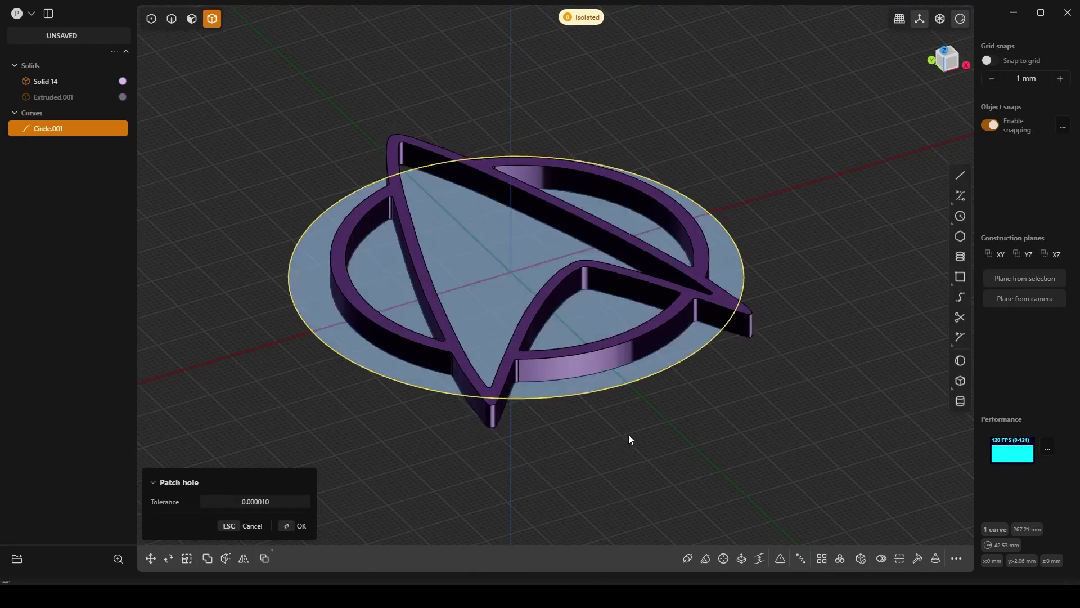
key("Return")
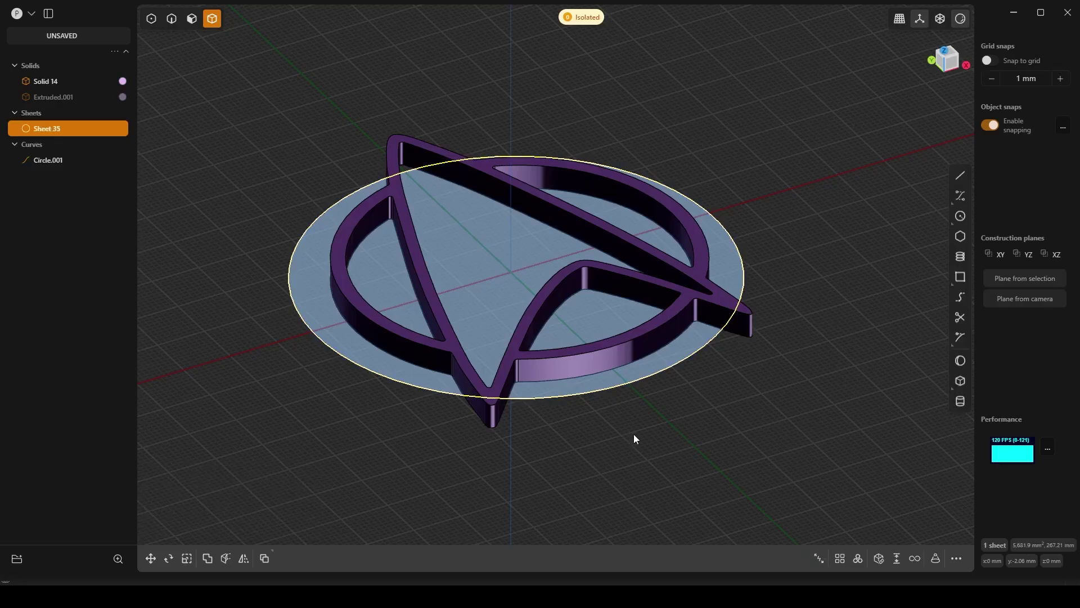
- Thicken the circular sheet on one side only, with a thickness of -5 mm, to form a base disc below the emblem
left_click(897, 558)
middle_click_drag(525, 394, 531, 363)
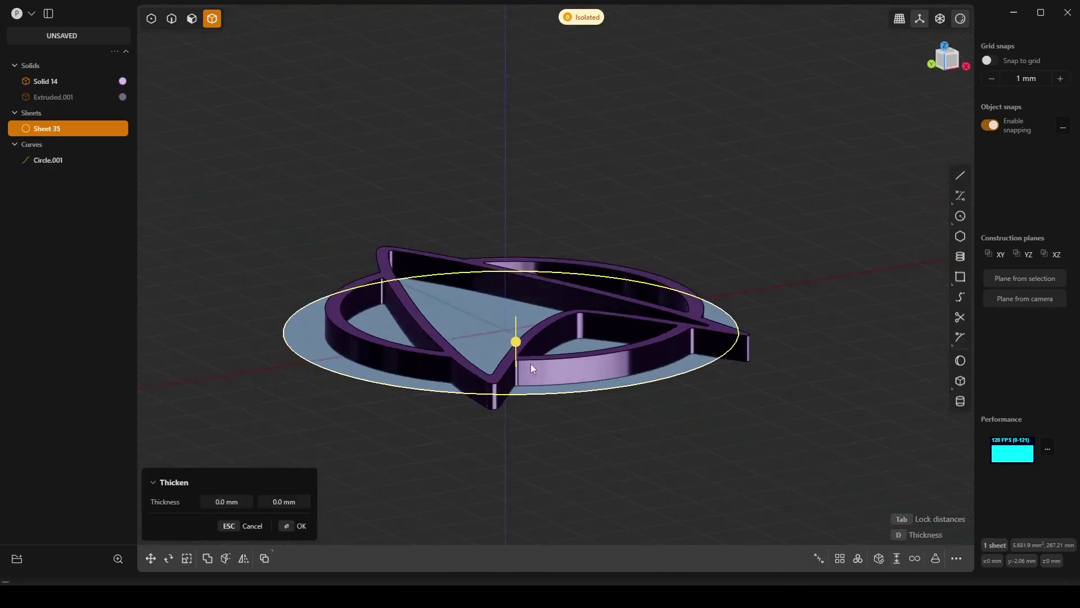
left_click_drag(520, 343, 533, 372)
key("Tab")
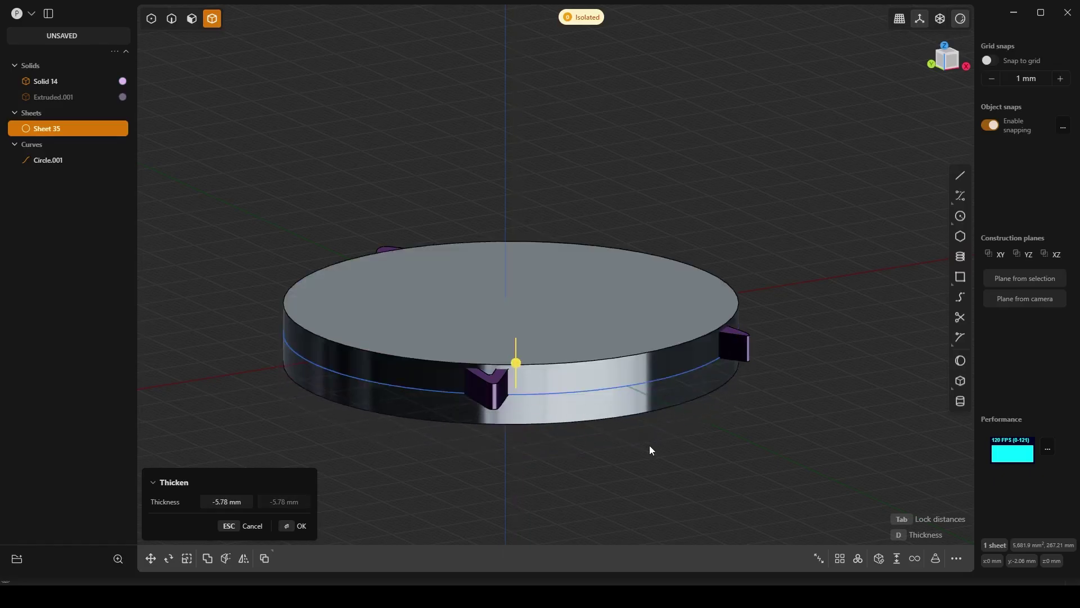
key("Tab")
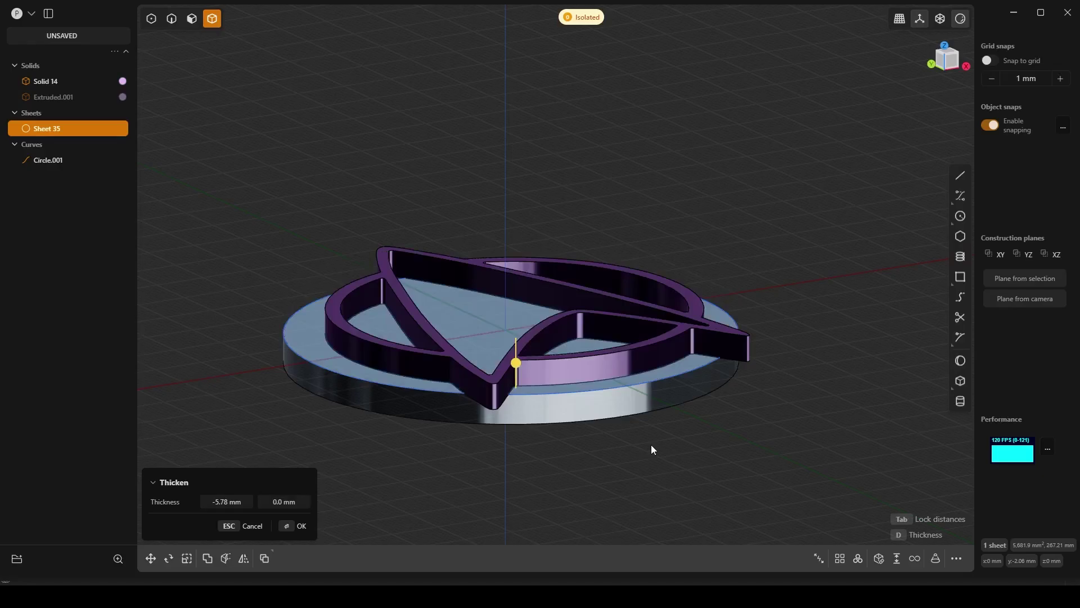
left_click(234, 500)
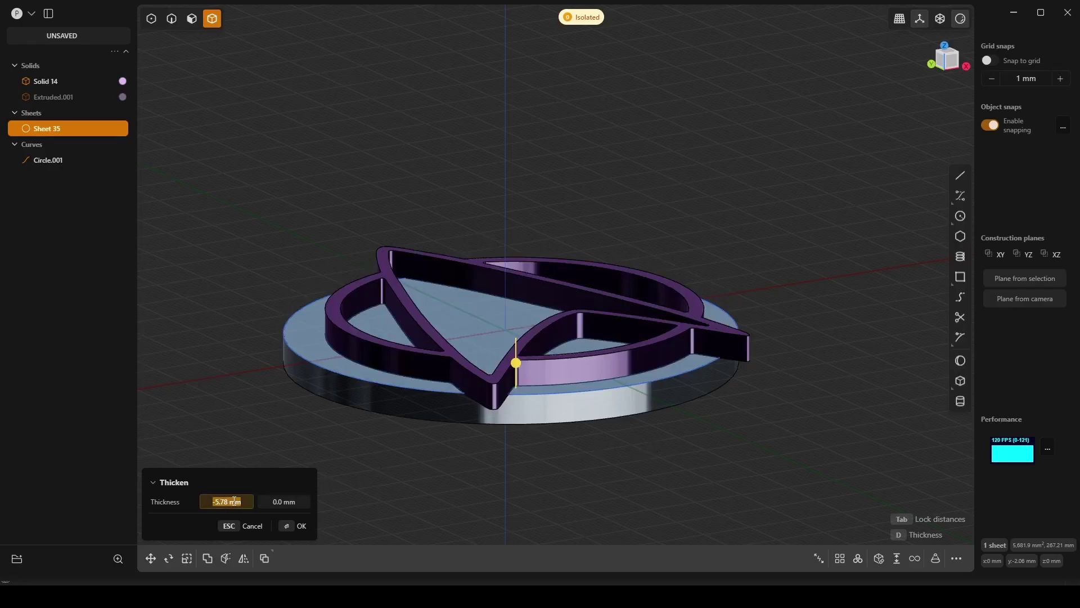
type("-5")
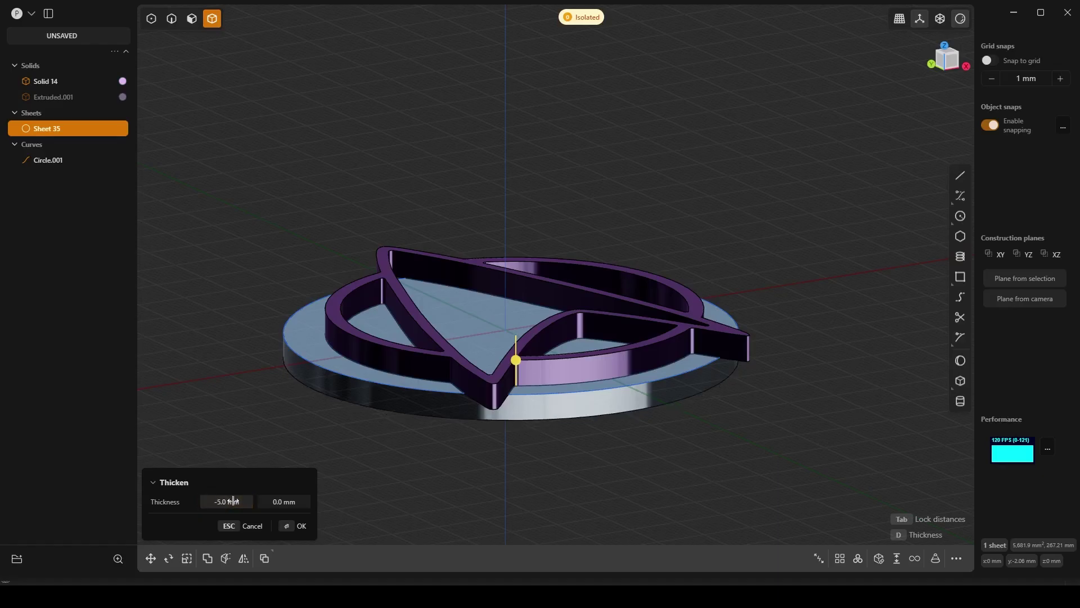
left_click(286, 527)
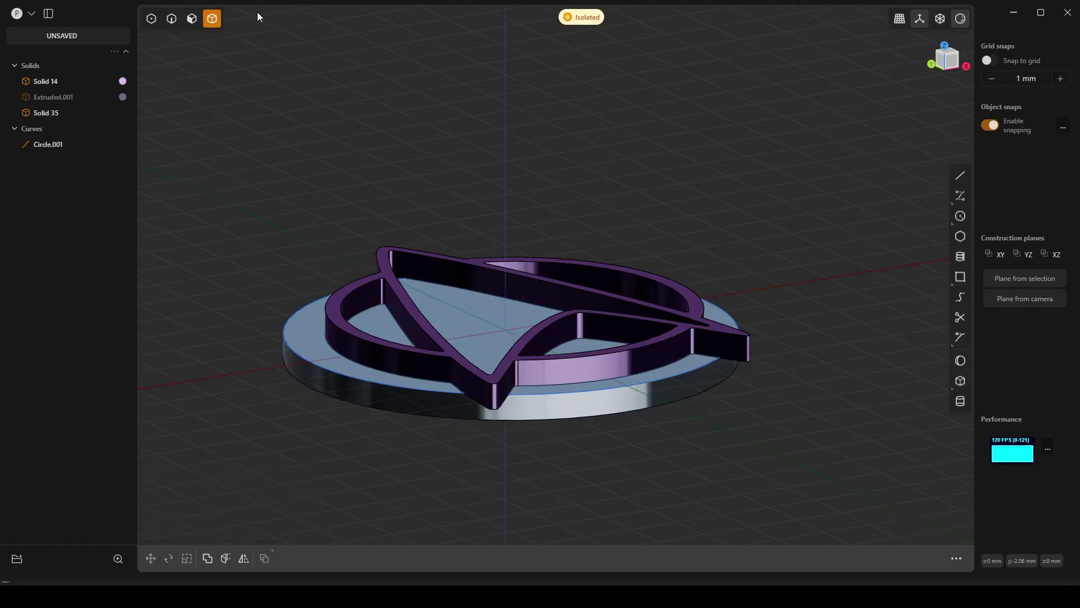
- Delete the leftover circle curve and end isolation to bring back the central star
left_click(55, 146)
key("Delete")
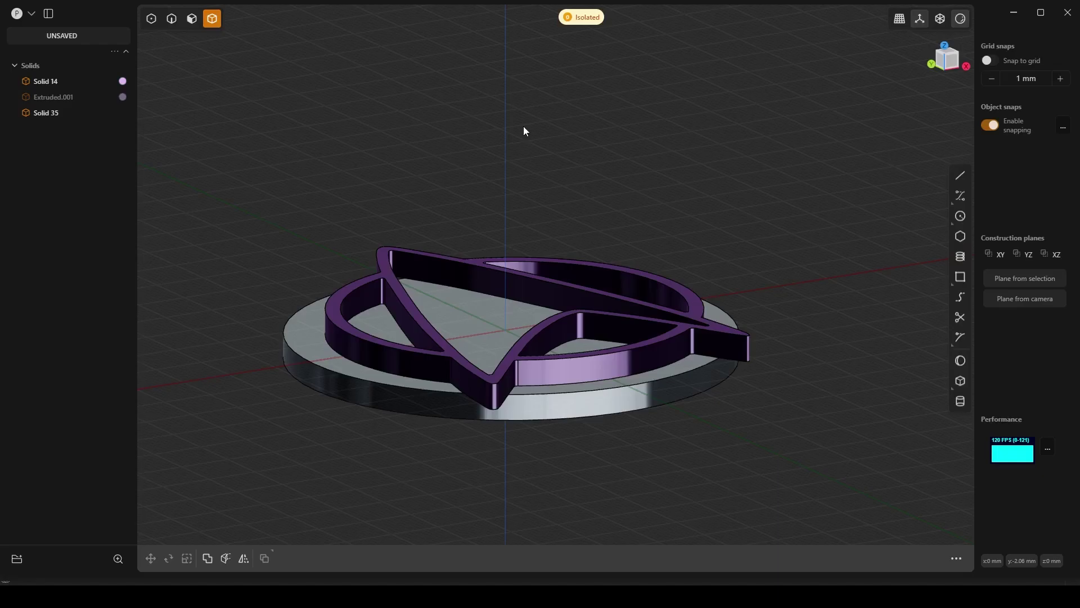
key("slash")
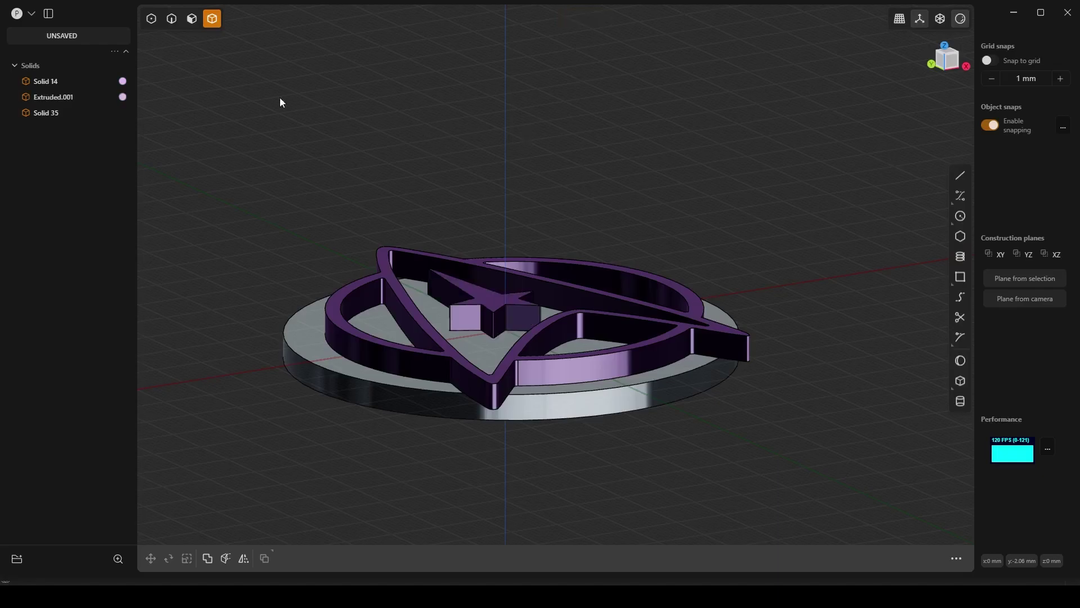
- Chamfer the upper outer edge of the base disc by about 2.09 mm
left_click(172, 19)
left_click(408, 389)
key("f")
scroll(408, 394, "up", 5)
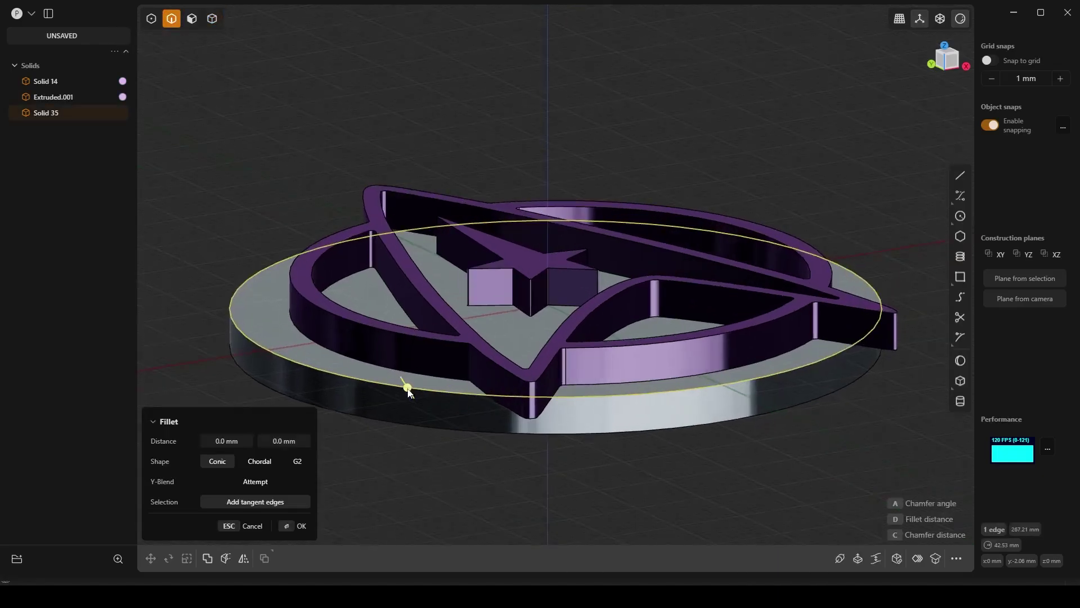
scroll(417, 418, "down", 5)
middle_click_drag(430, 423, 497, 385, "shift")
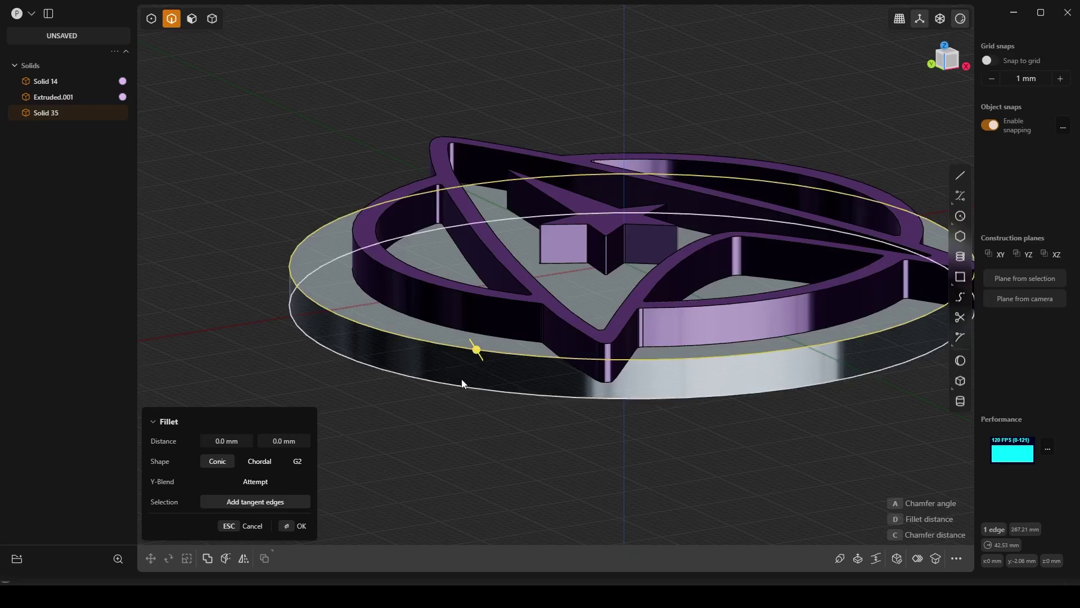
left_click_drag(494, 389, 522, 394)
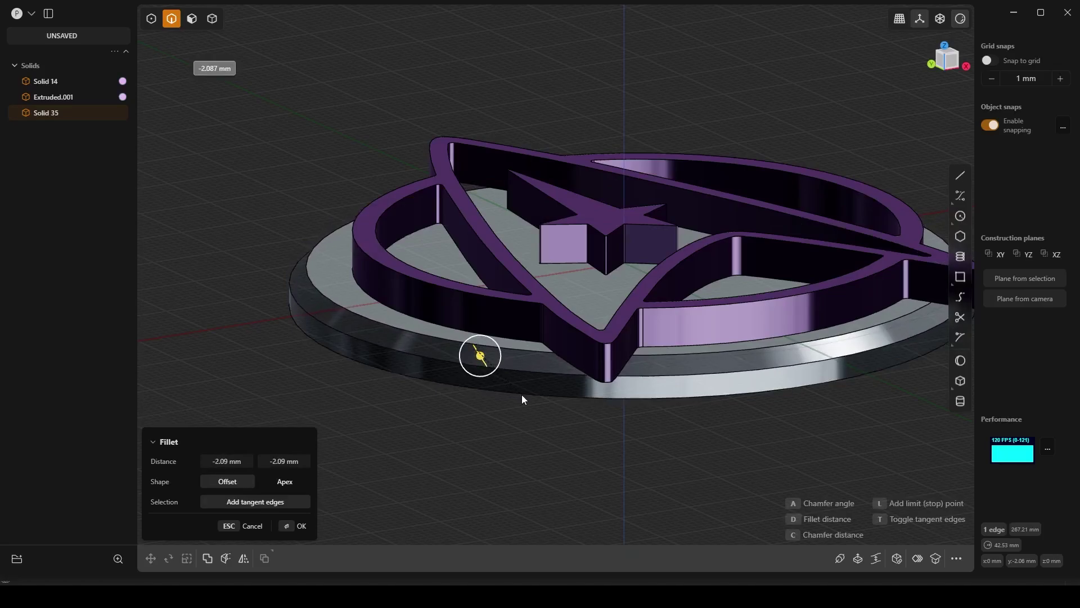
middle_click_drag(602, 410, 539, 446, "shift")
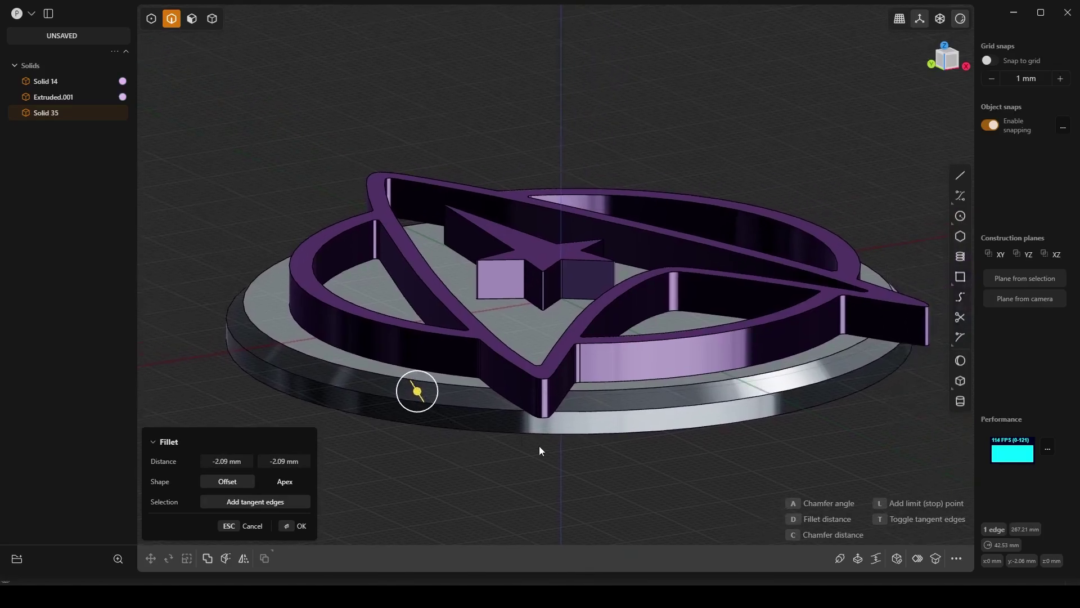
key("Return")
- Move the delta-and-ring solid and the star together about -1.19 mm along Z into the disc, and clear the selection
left_click(213, 20)
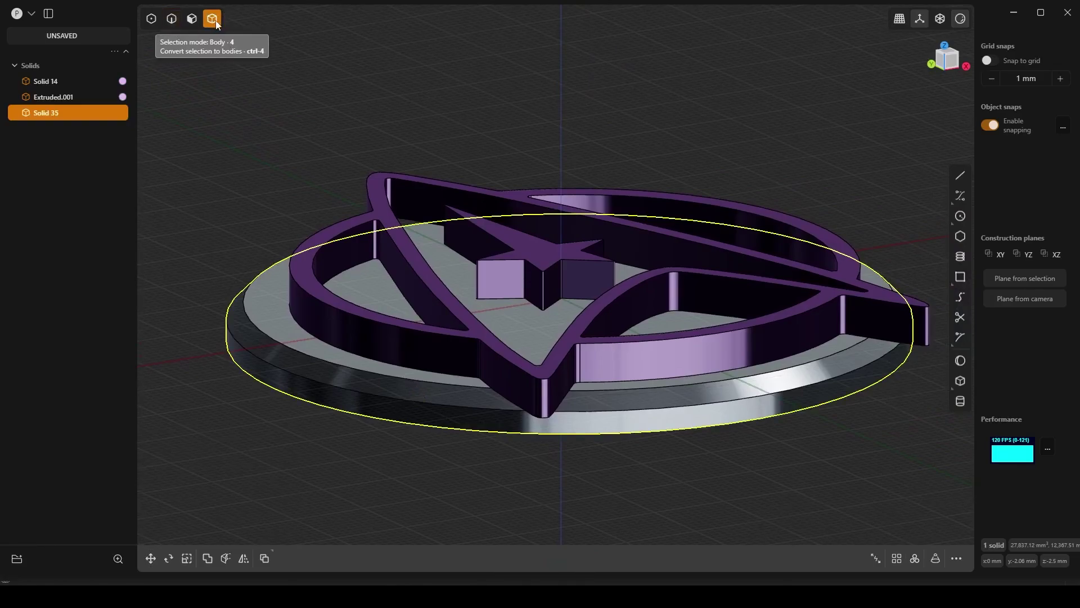
left_click(391, 186)
left_click(546, 262, "shift")
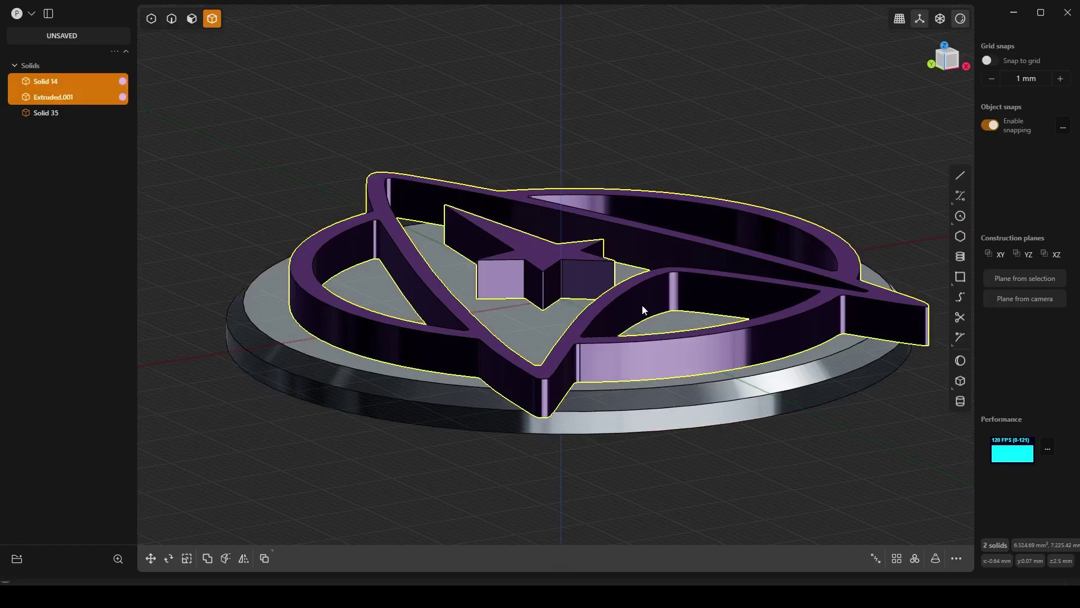
key("KP_1")
middle_click_drag(752, 291, 553, 272, "shift")
key("z")
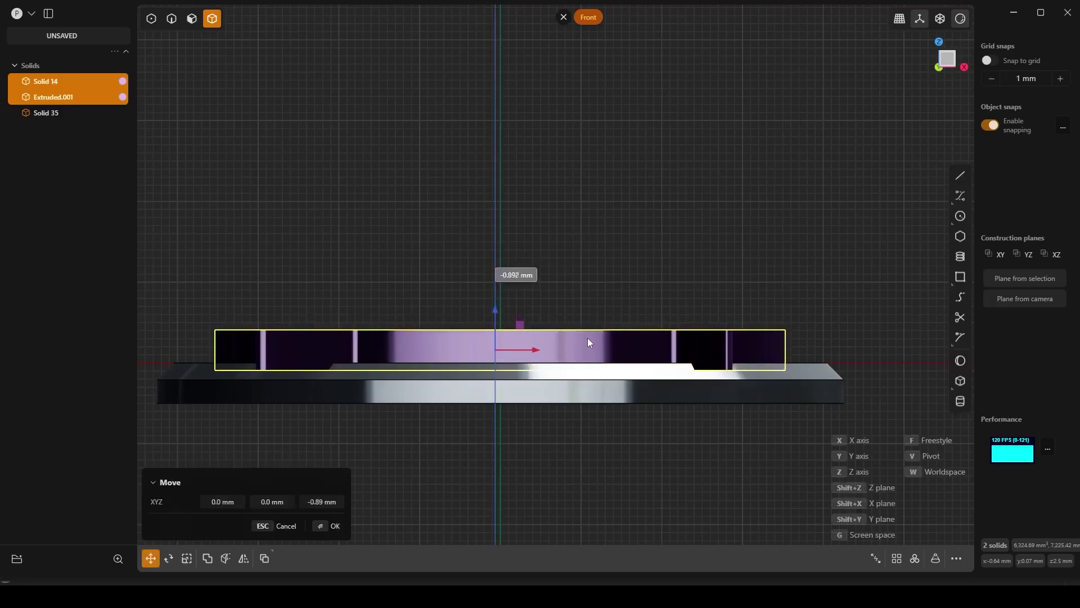
left_click(585, 367)
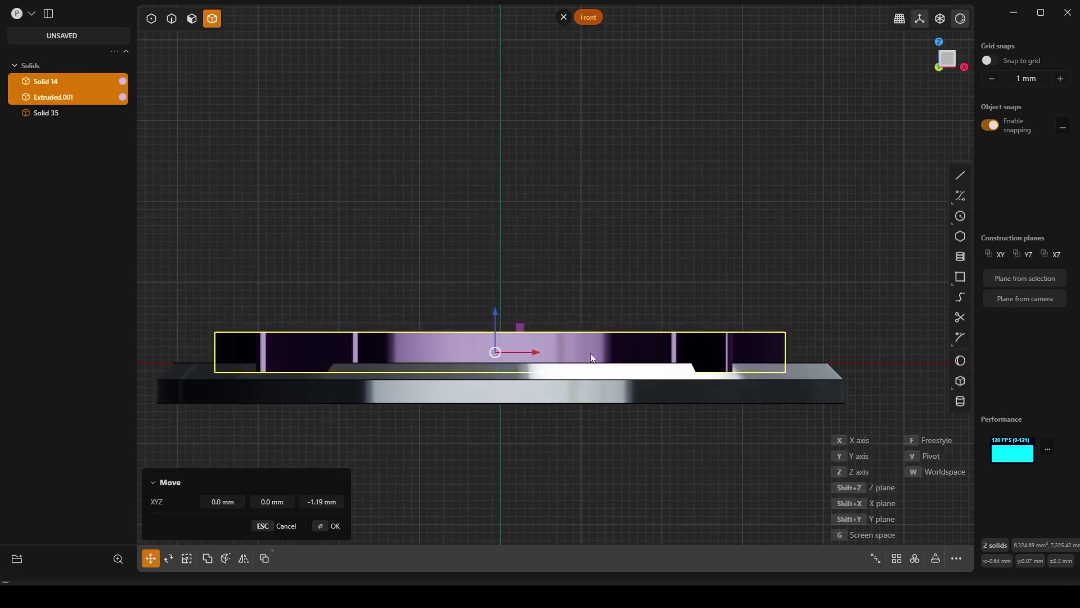
middle_click_drag(568, 243, 508, 259)
left_click(573, 156)
scroll(591, 185, "down", 4)
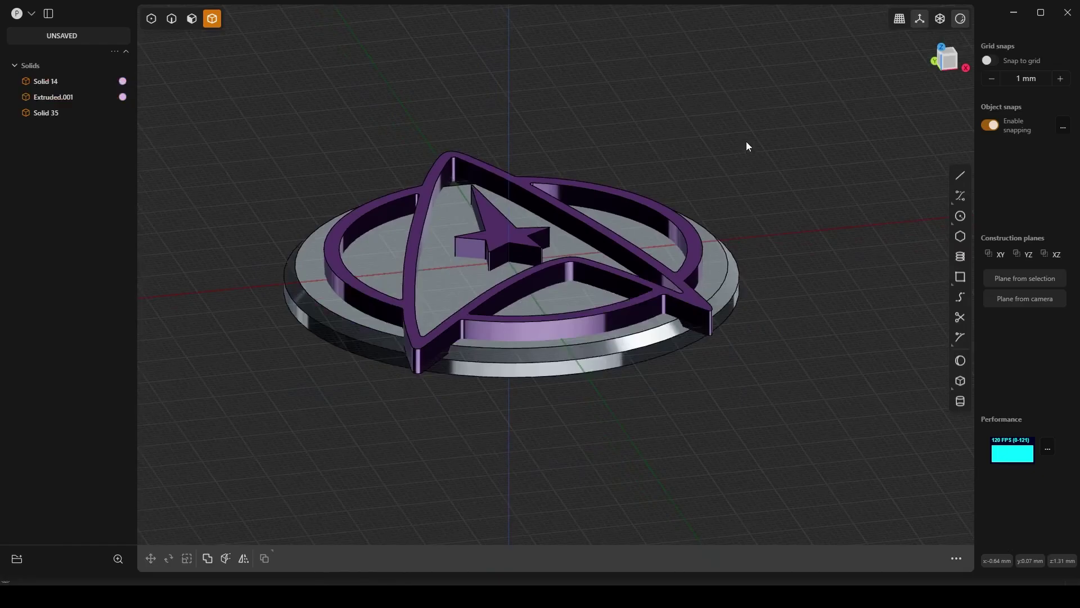
- Boolean-union the delta-and-ring solid, the star and the base disc into a single solid
left_click(473, 329)
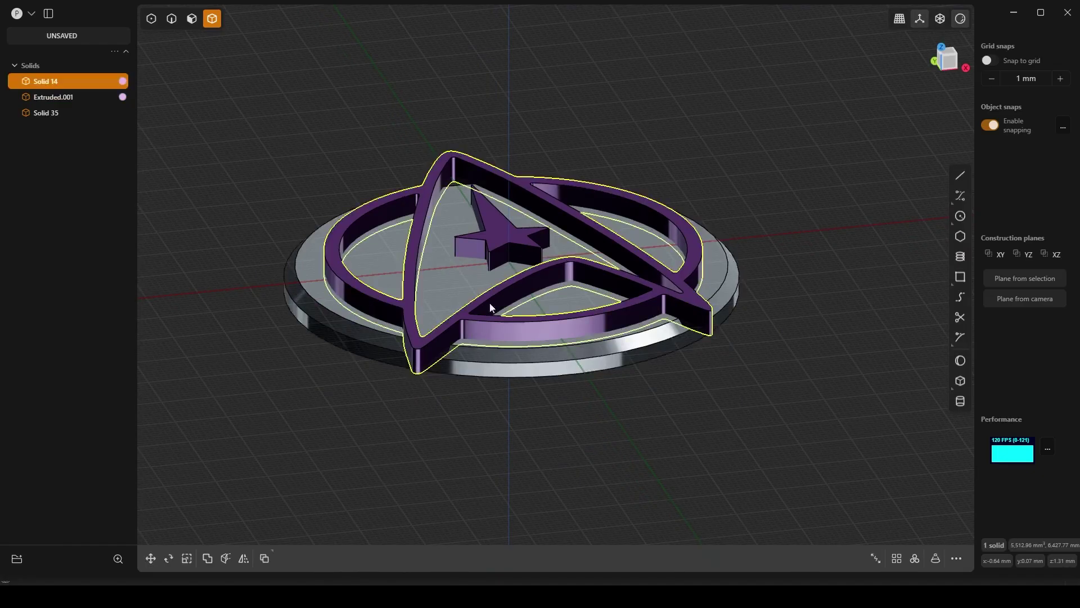
left_click(509, 249)
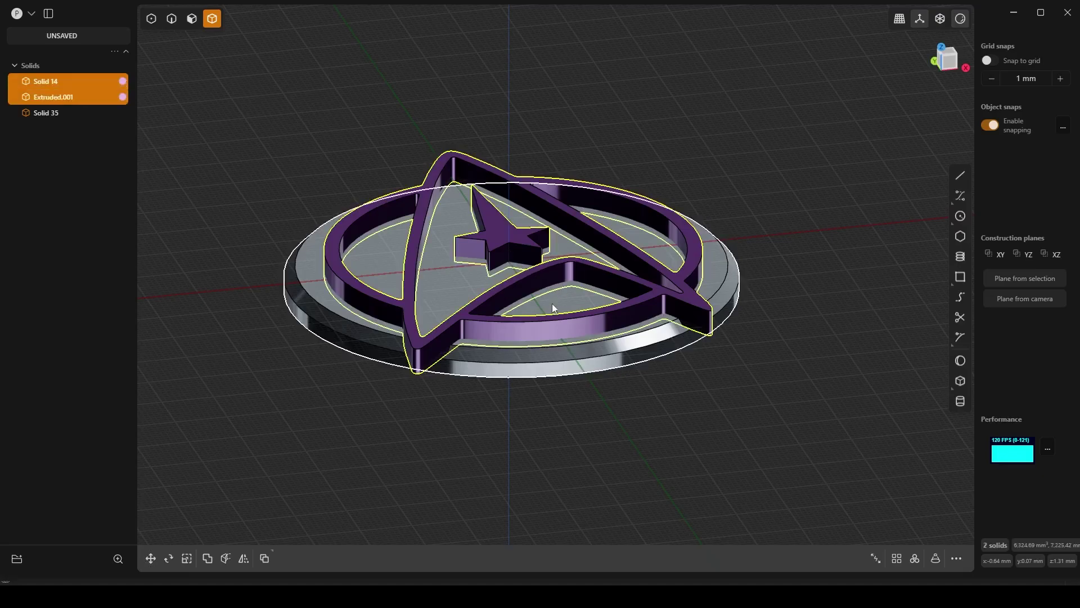
left_click(526, 364)
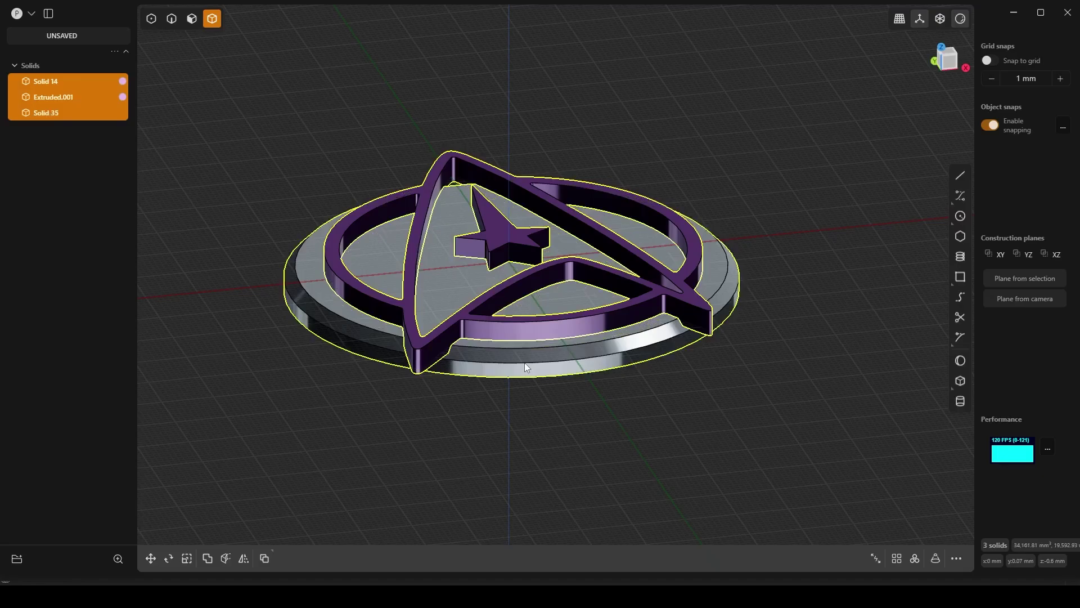
key("b")
key("Return")
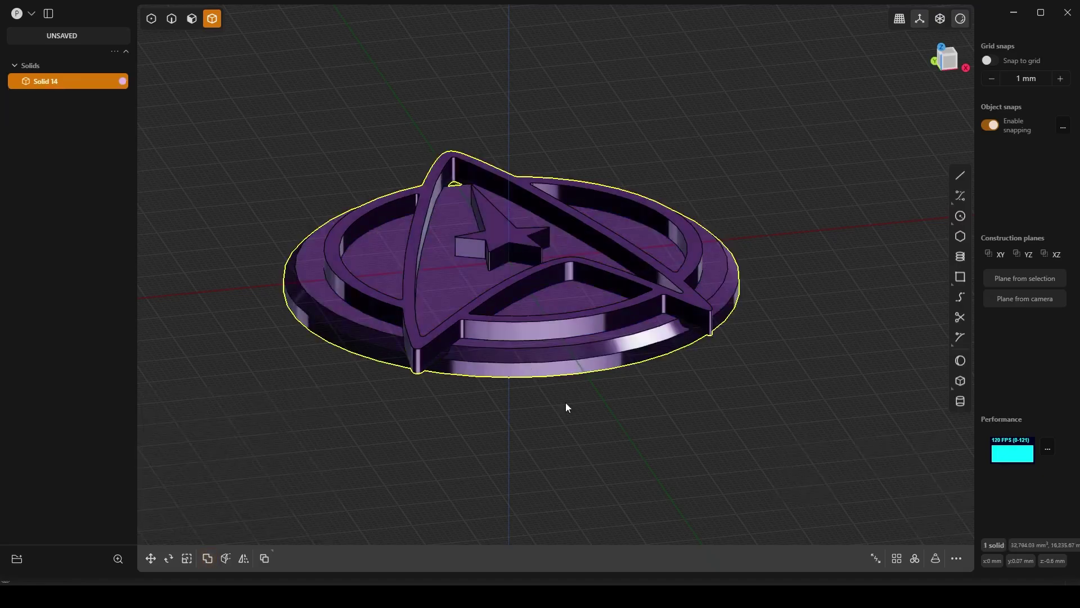
- Inspect the merged badge from an angle and undo the boolean union
left_click(566, 403)
middle_click_drag(566, 403, 638, 450)
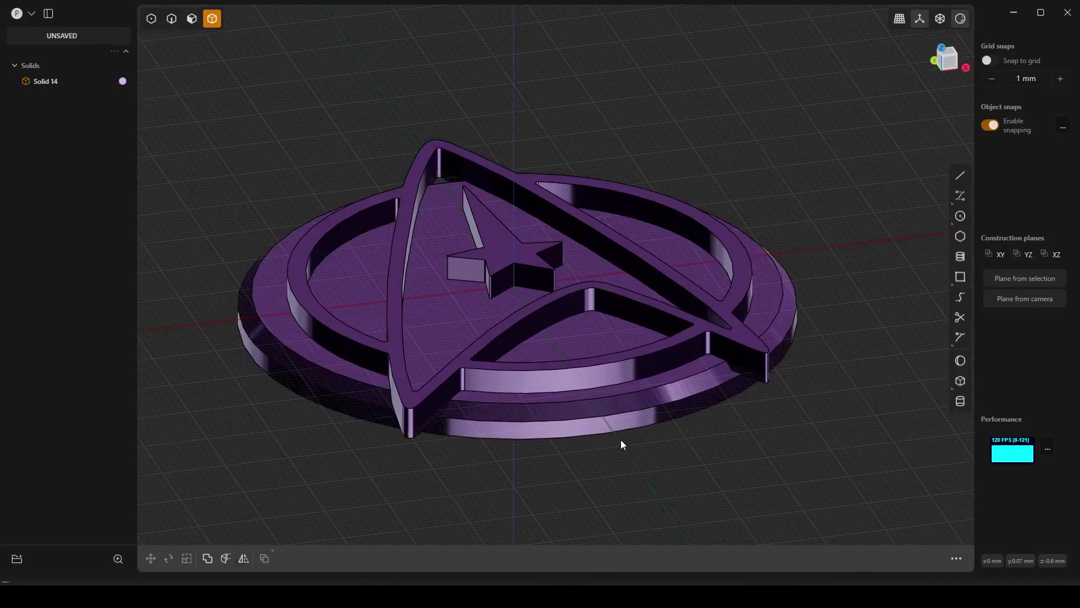
key("ctrl+z")
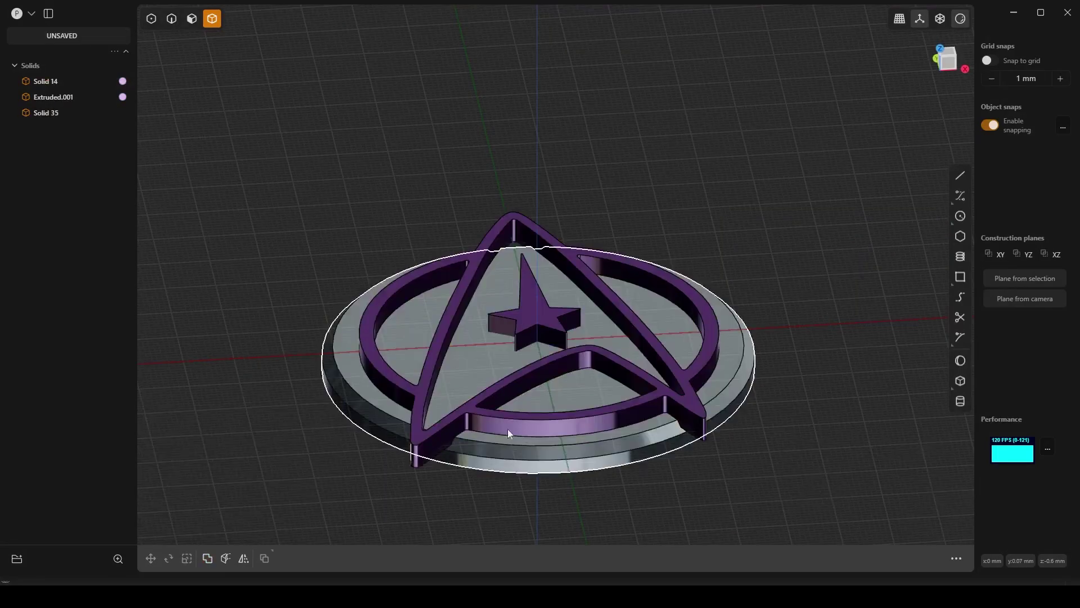
- Hide the delta-and-ring solid and subtract the star from the base disc with a Boolean Diff, keeping the star as tool body
left_click(477, 412)
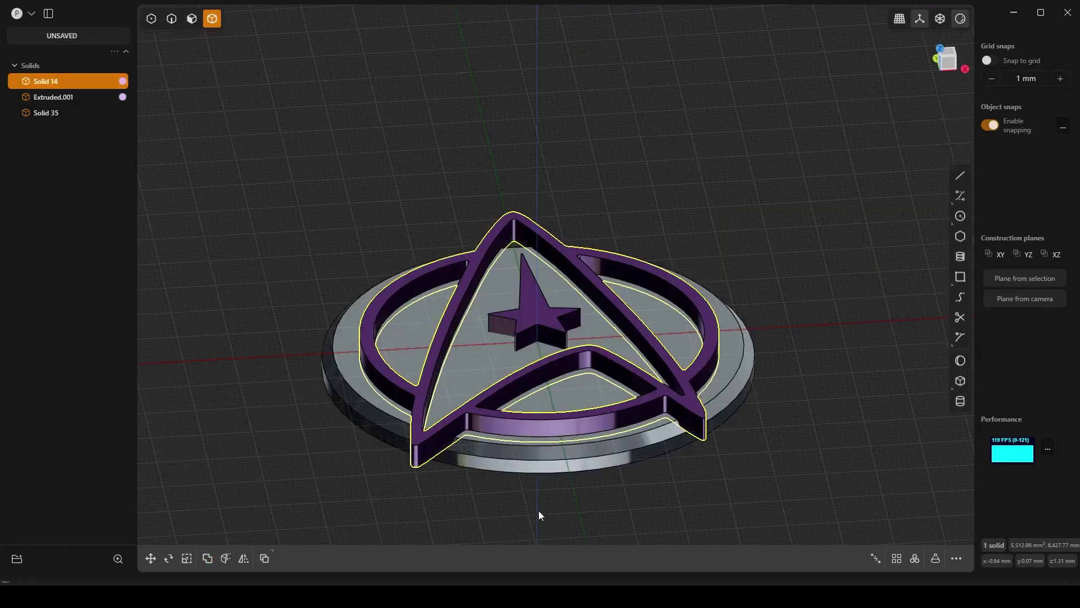
key("h")
mouse_move(511, 451)
middle_mouse_down()
mouse_move(518, 511)
mouse_move(522, 439)
mouse_move(513, 484)
mouse_move(517, 453)
middle_mouse_up()
left_click(479, 367)
key("q")
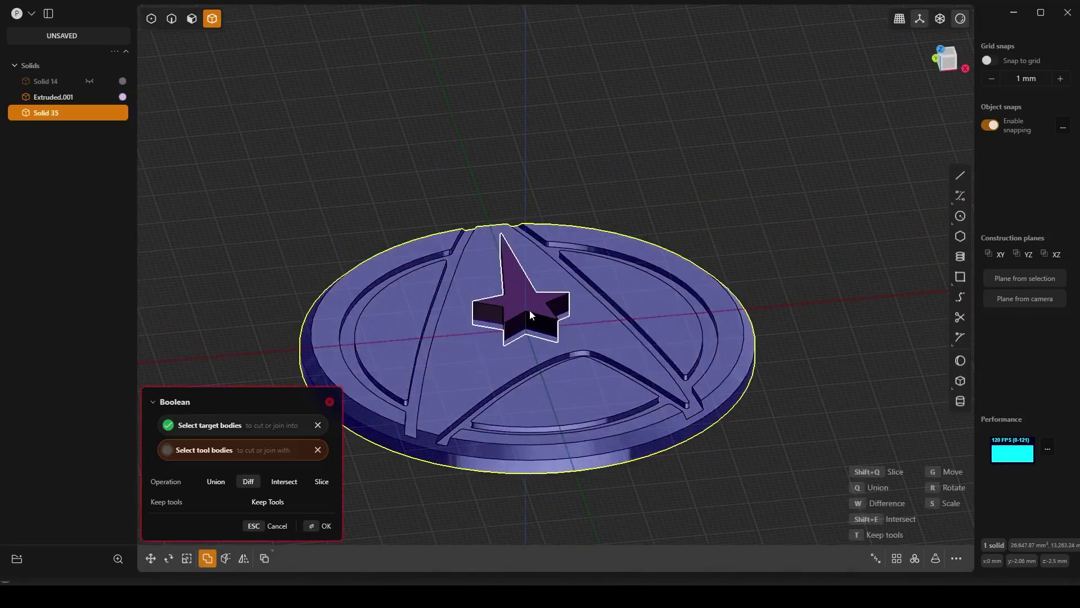
left_click(532, 312)
left_click(272, 505)
left_click(321, 526)
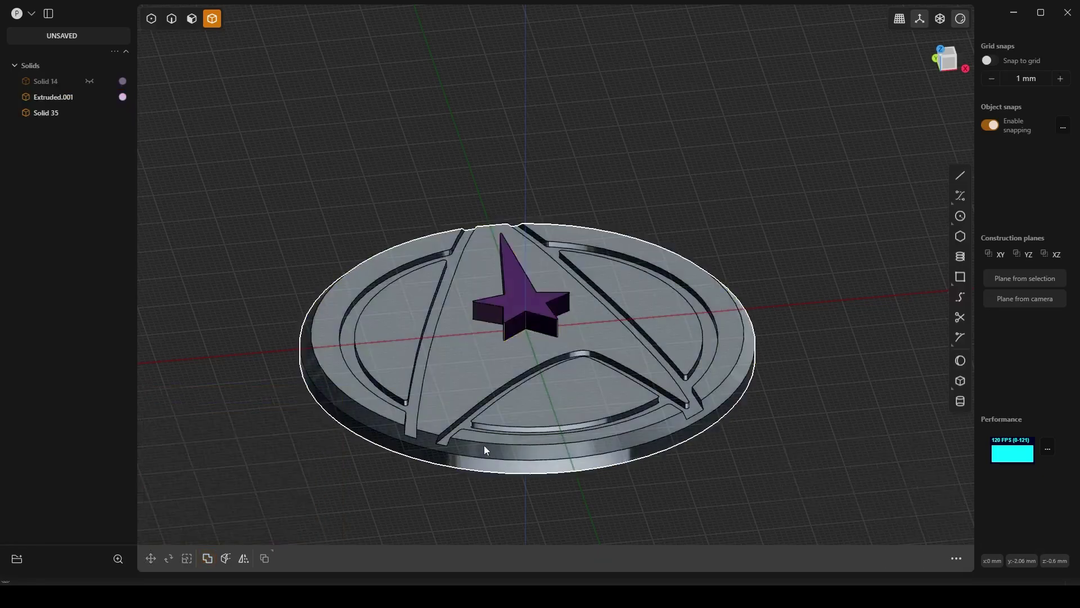
- Try to lift the star about 7.22 mm along Z out of its recess in the base disc
left_click(521, 281)
middle_click_drag(529, 248, 587, 431)
key("g")
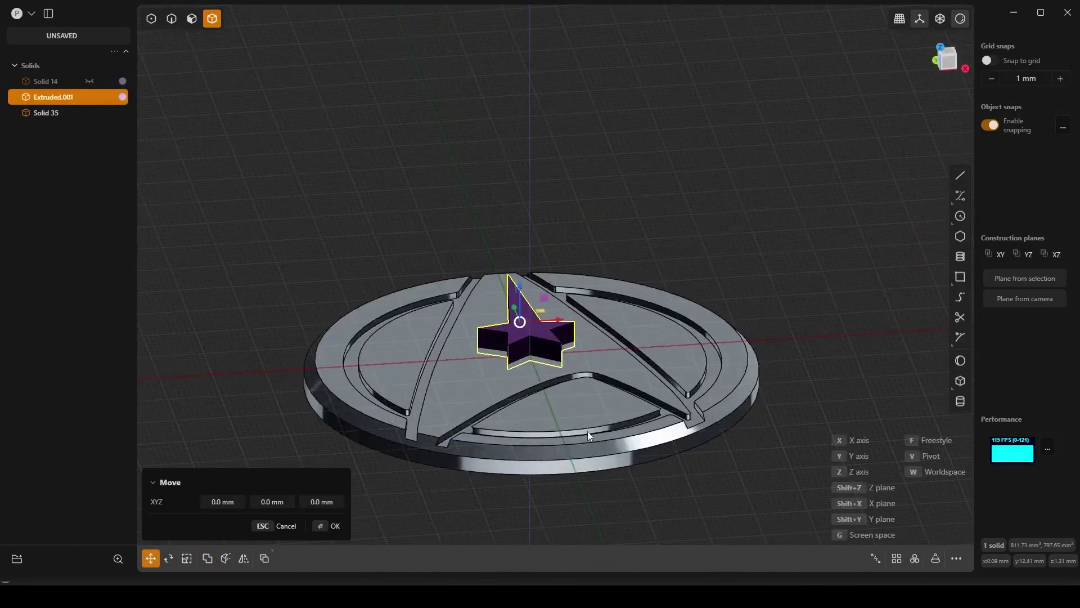
key("z")
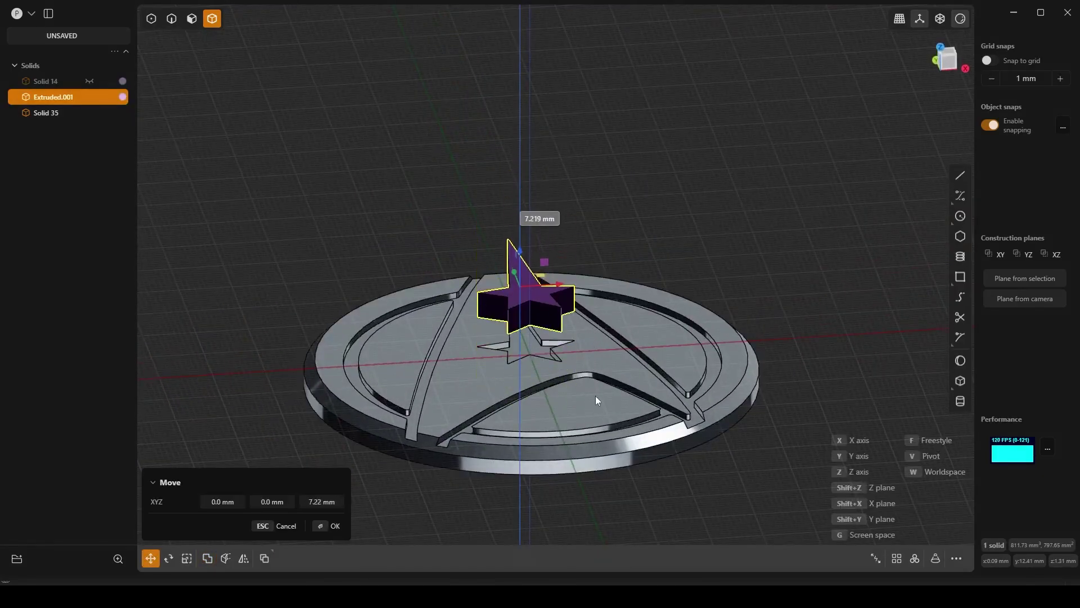
left_click(595, 396)
- Hide the star, offset all side walls of the star recess in the disc by -0.1 mm, and clear the selection
scroll(542, 355, "up", 5)
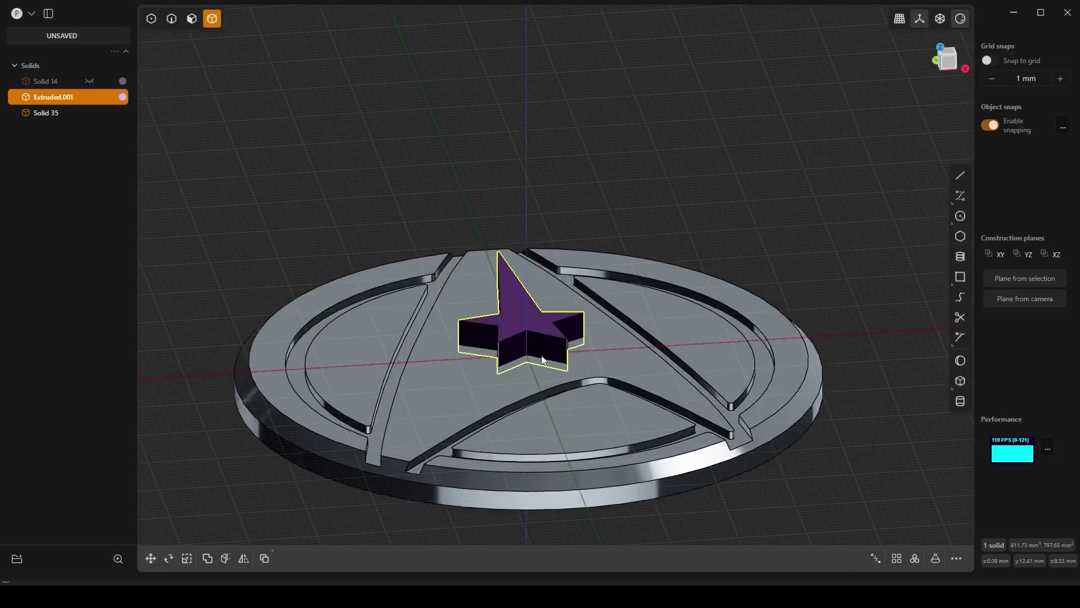
key("h")
scroll(539, 354, "up", 5)
middle_click_drag(529, 340, 482, 370)
key("3")
double_click(474, 316)
scroll(472, 325, "up", 5)
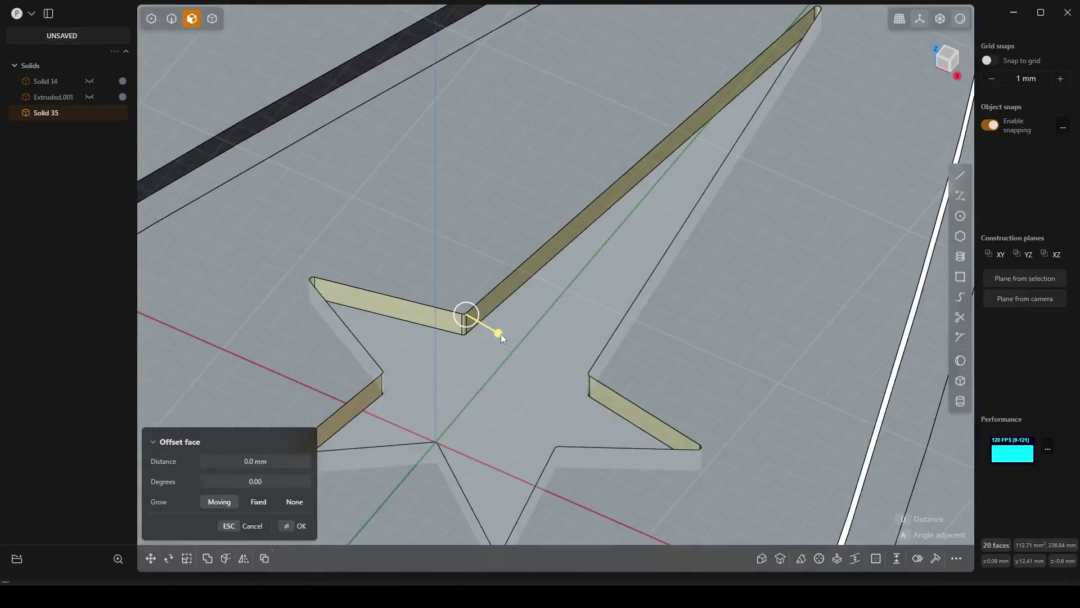
left_click_drag(500, 334, 481, 321)
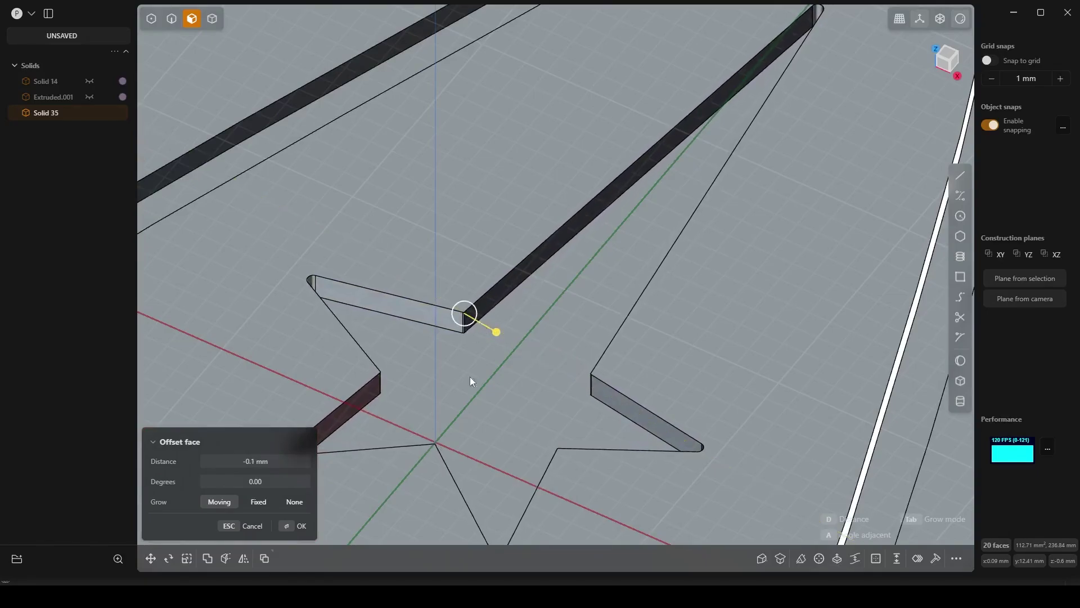
middle_click_drag(471, 376, 501, 390)
scroll(471, 372, "down", 8)
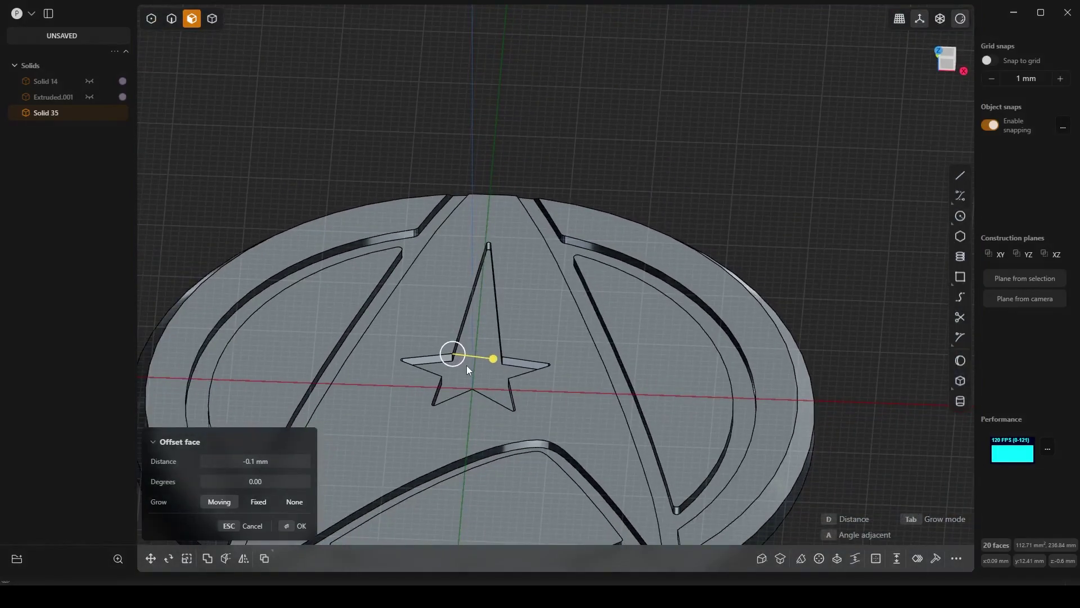
left_click(467, 365)
scroll(467, 366, "up", 1)
left_click(502, 176)
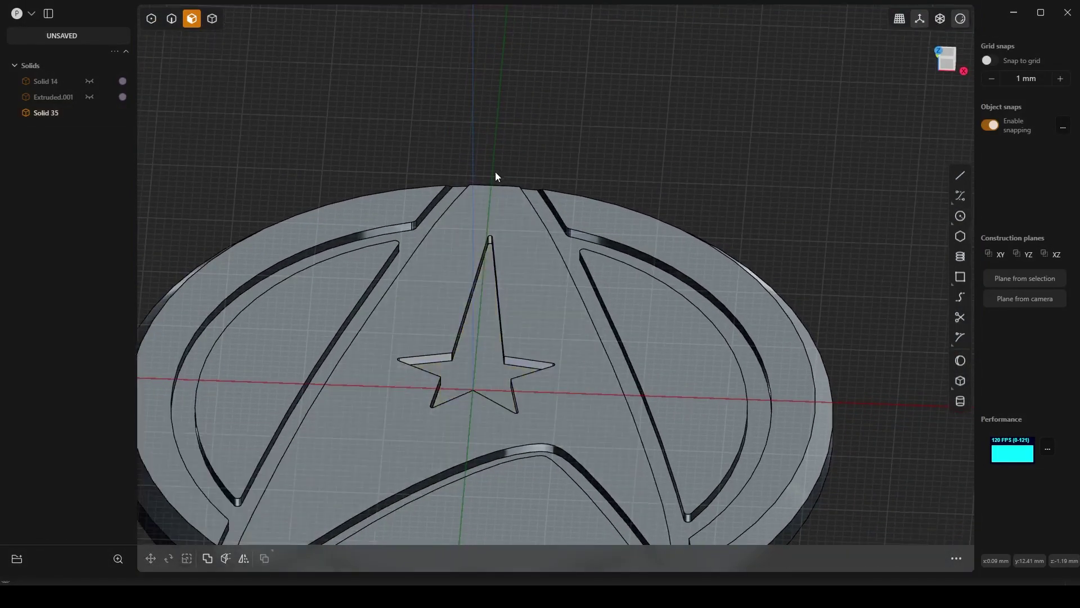
- Select the side walls of the left ring and delta grooves and of the right and lower inset segments on the disc
scroll(435, 290, "up", 3)
middle_click_drag(436, 294, 474, 266)
double_click(417, 236)
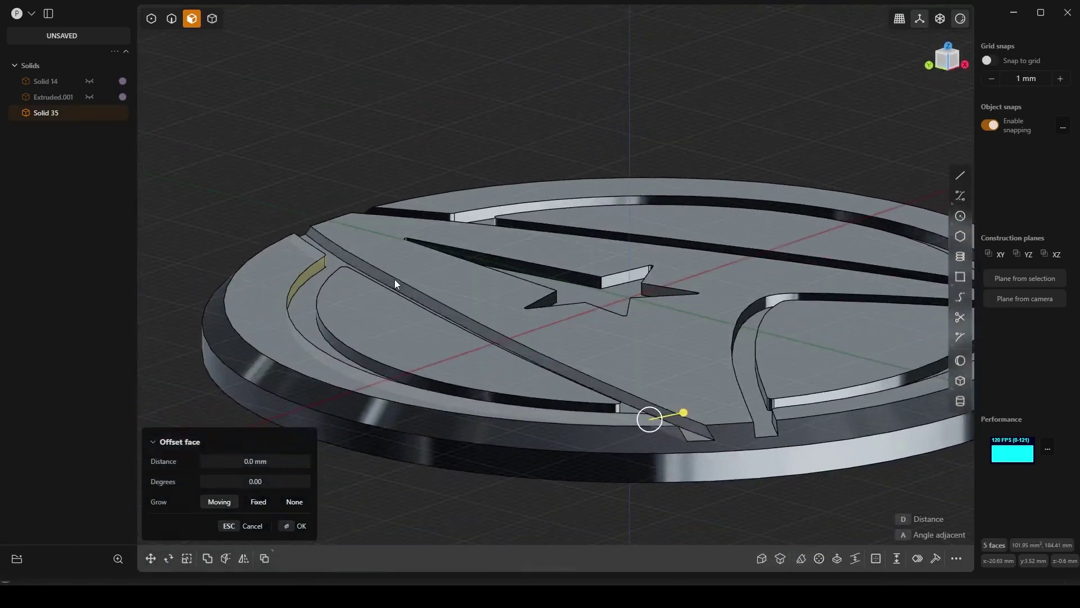
left_click(393, 280)
left_click(321, 320)
middle_click_drag(319, 322, 621, 325)
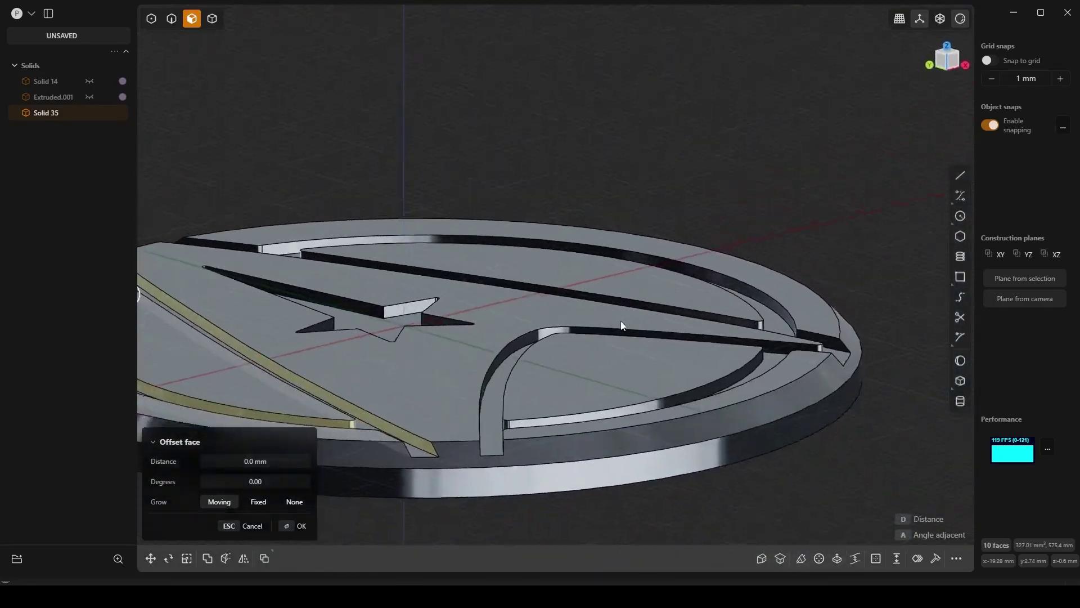
left_click(605, 412)
middle_click_drag(650, 365, 633, 384)
left_click(639, 386)
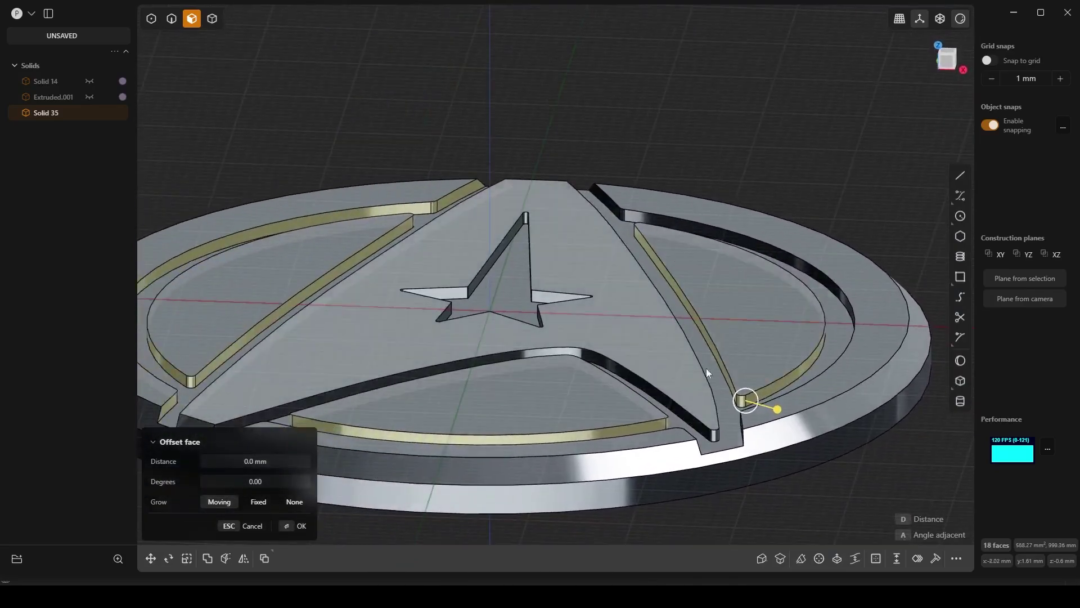
left_click(791, 376)
left_click(758, 396)
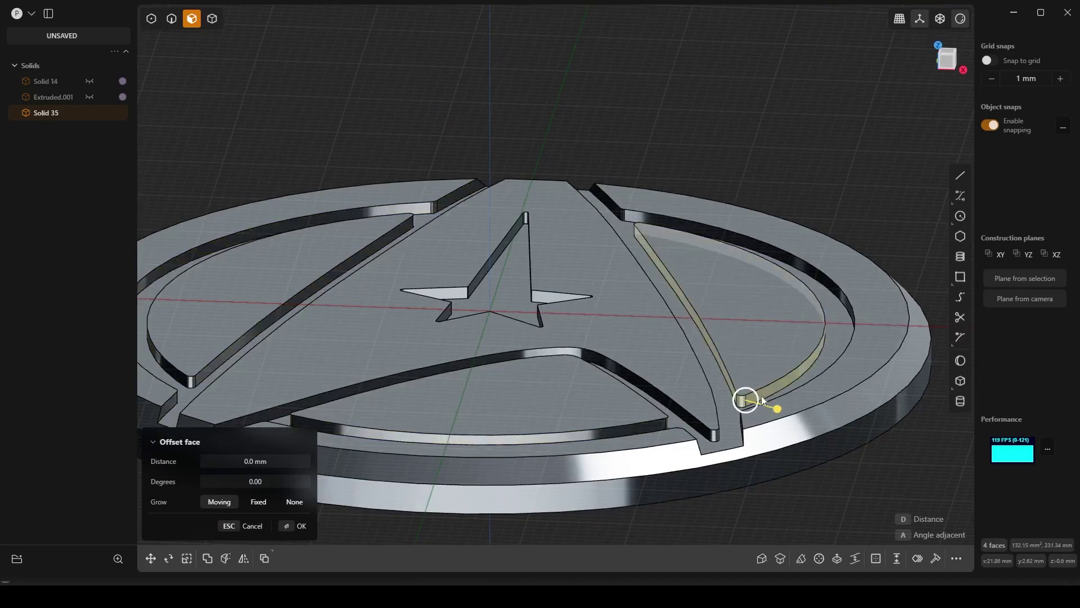
left_click(809, 359)
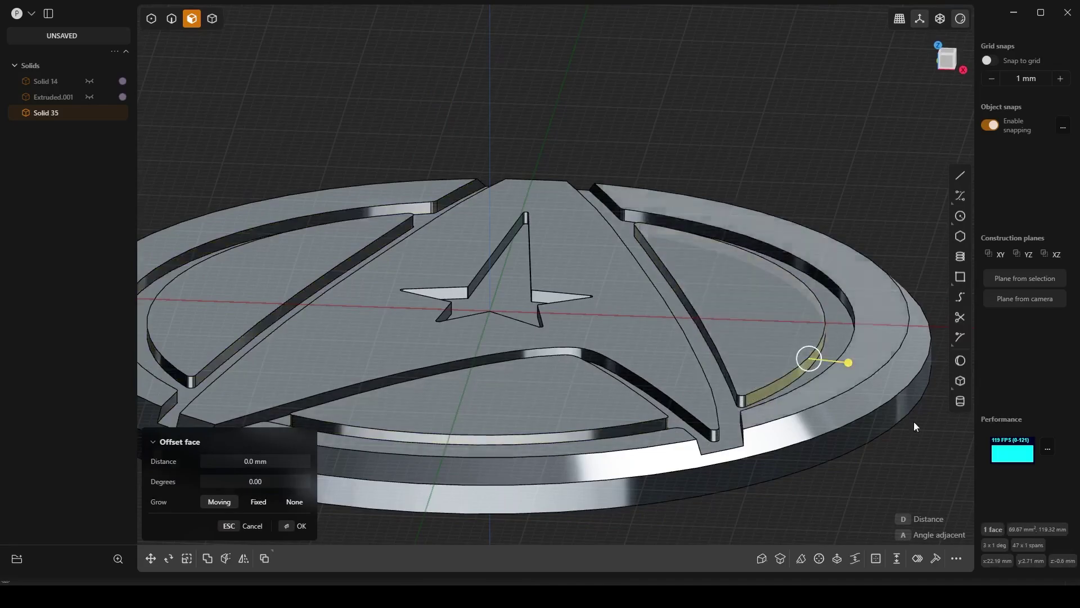
double_click(742, 401)
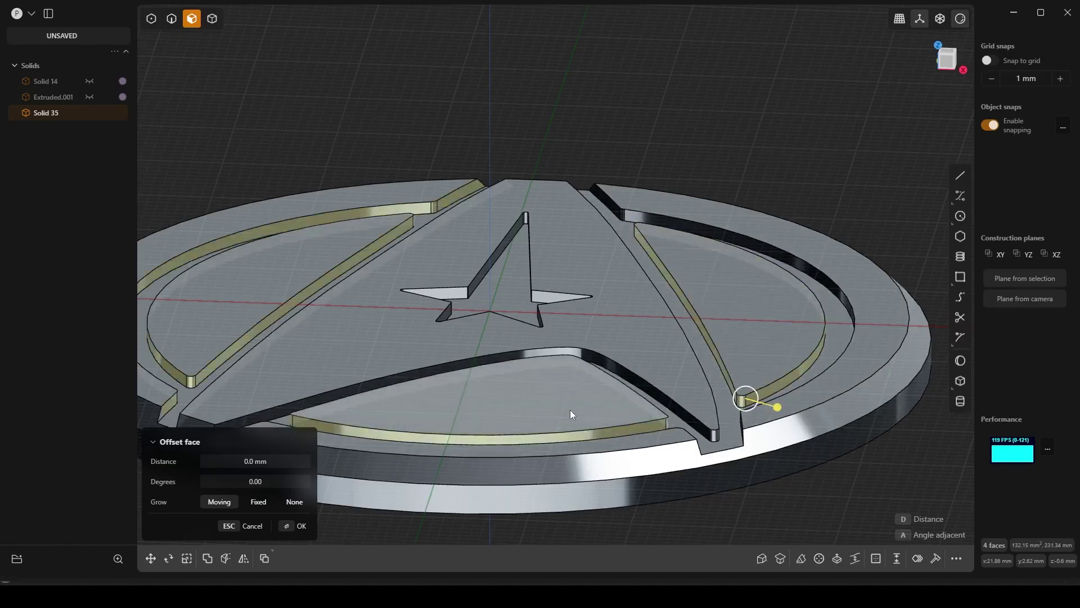
middle_click_drag(570, 410, 647, 406)
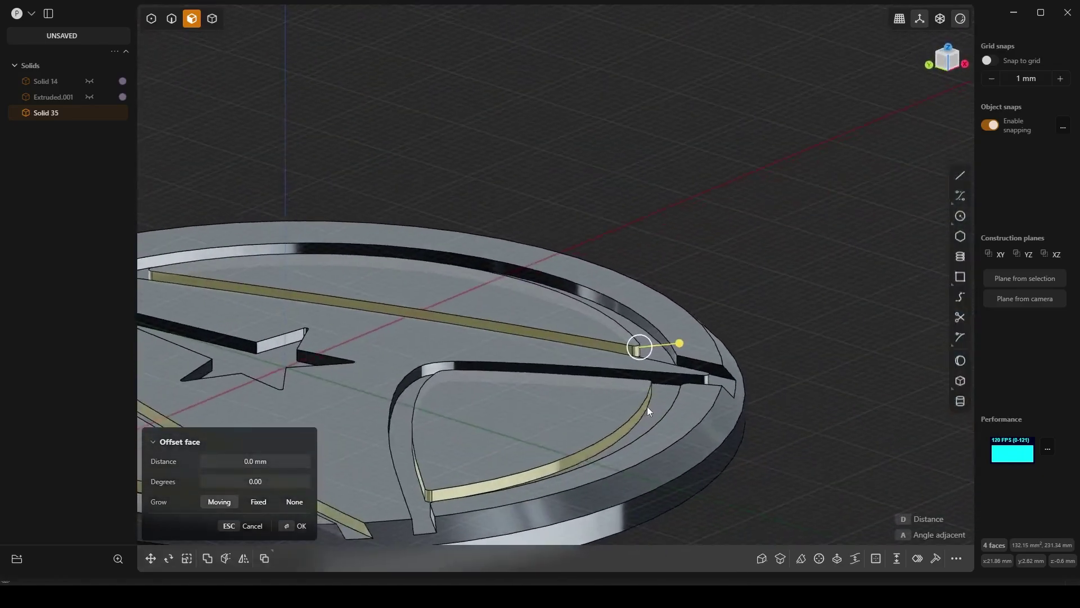
- Extend the face selection to the remaining ring and delta groove walls on the disc
double_click(607, 298)
mouse_move(607, 299)
middle_mouse_down()
mouse_move(599, 362)
mouse_move(495, 360)
mouse_move(610, 372)
mouse_move(688, 365)
mouse_move(646, 305)
mouse_move(443, 309)
mouse_move(565, 318)
mouse_move(521, 323)
mouse_move(596, 281)
middle_mouse_up()
left_click(691, 366, "shift")
left_click(628, 273, "shift")
double_click(628, 271, "shift")
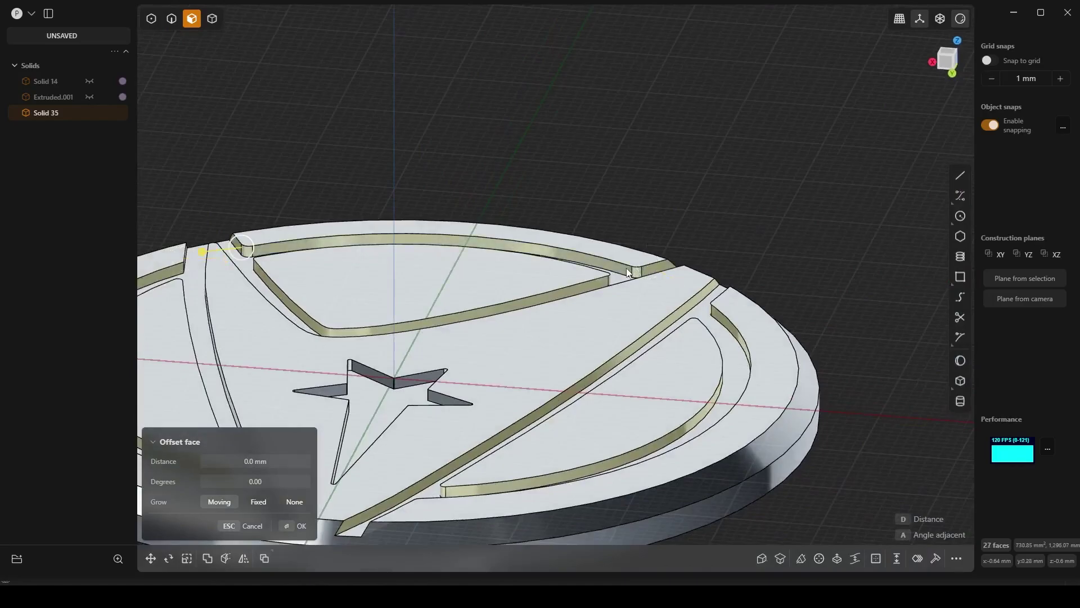
- Try to offset the selected ring and delta groove walls by -1 mm
middle_click_drag(395, 272, 459, 338)
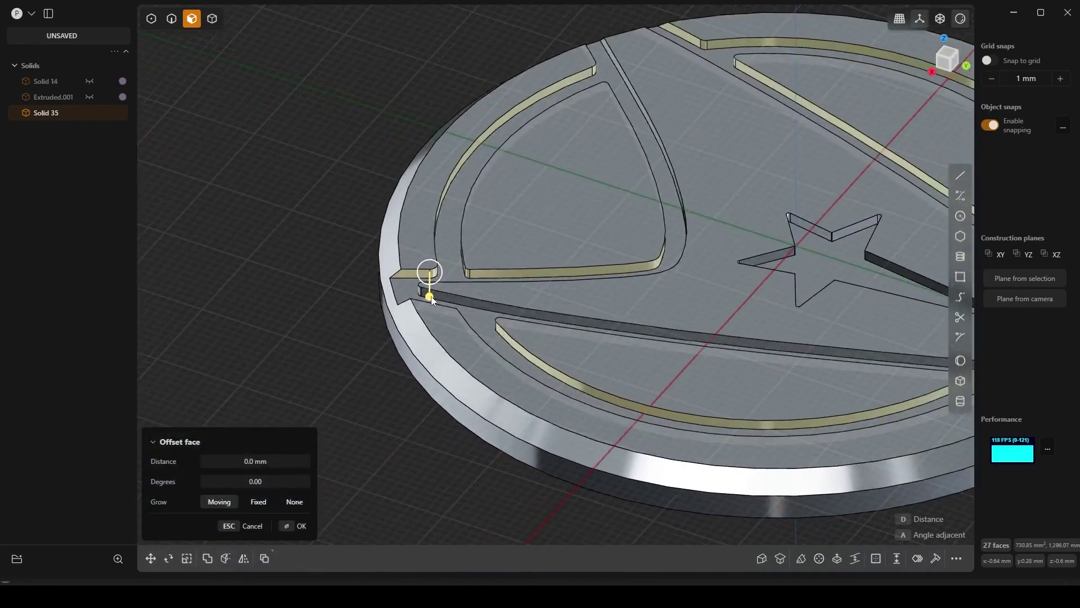
left_click_drag(427, 294, 432, 313)
left_click(259, 460)
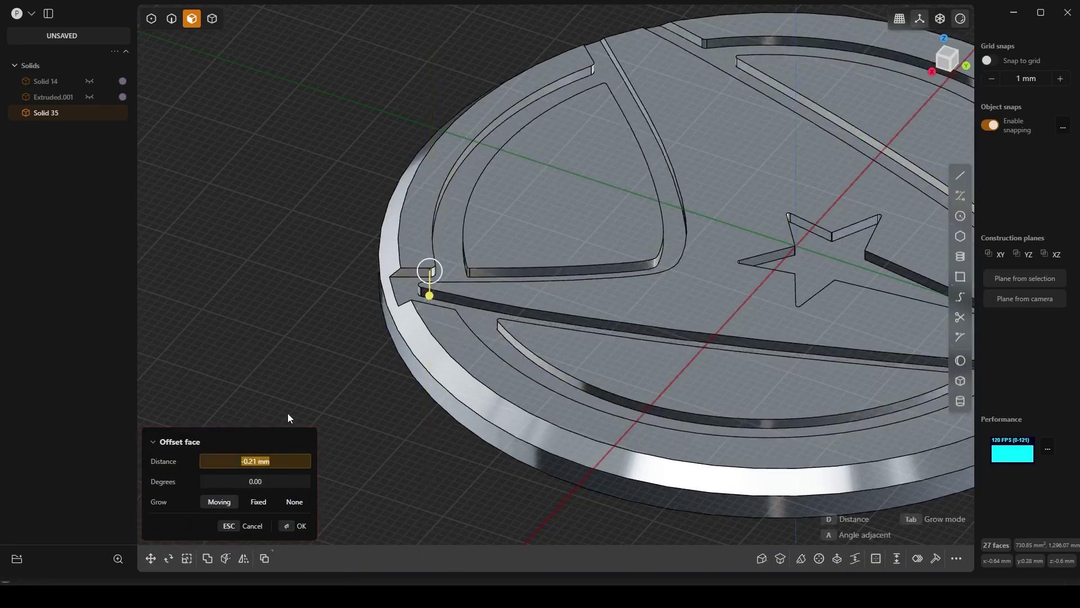
type("-1")
key("Return")
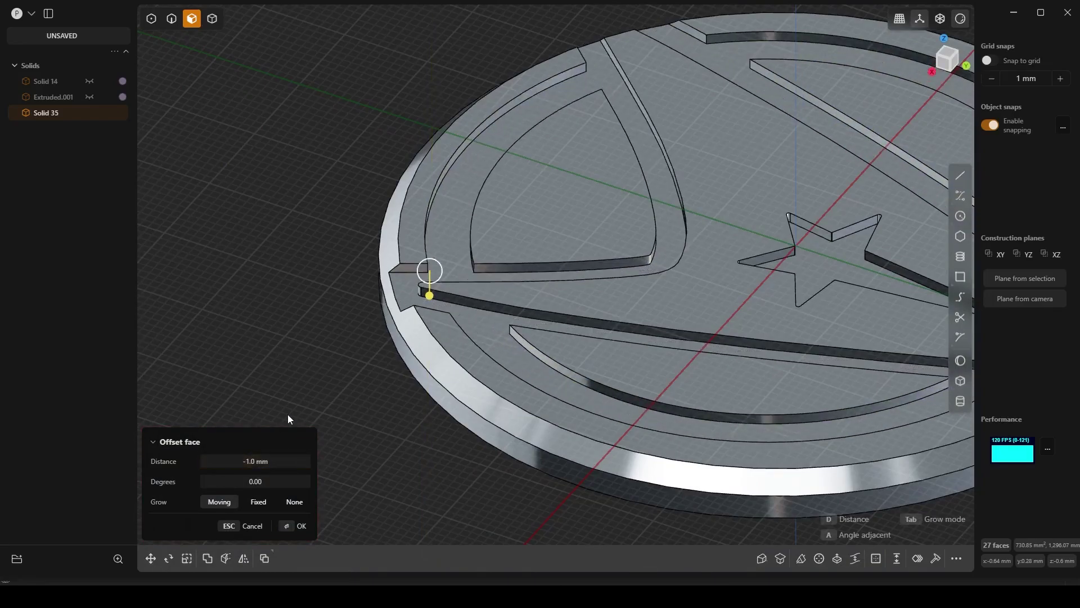
key("Return")
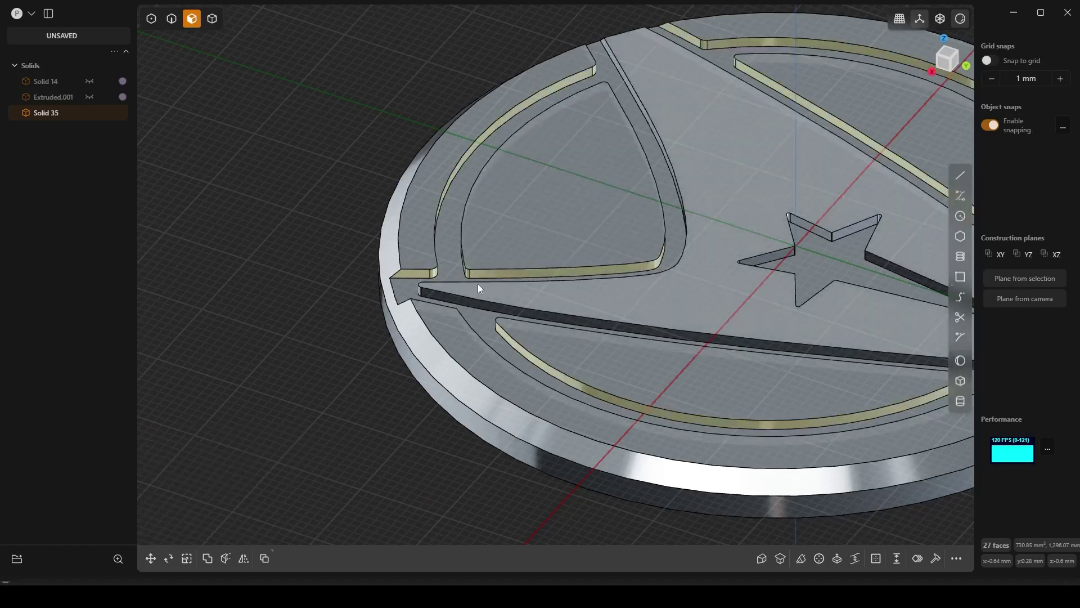
- Offset the selected ring and delta groove walls of the disc by -0.1 mm for fitting clearance
key("o")
key("Escape")
key("o")
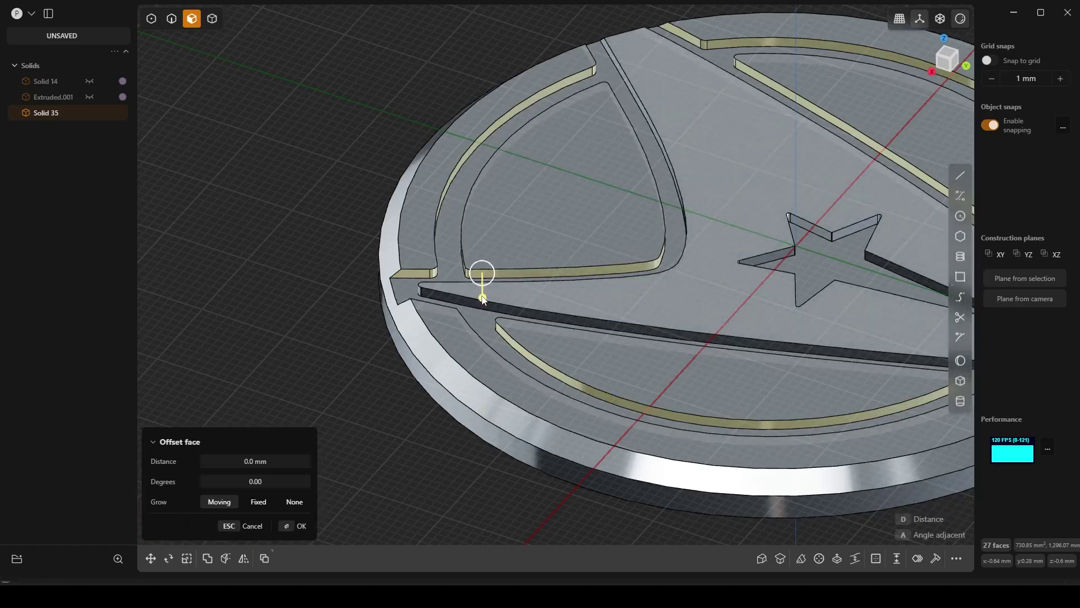
left_click_drag(483, 298, 482, 296)
left_click(253, 454)
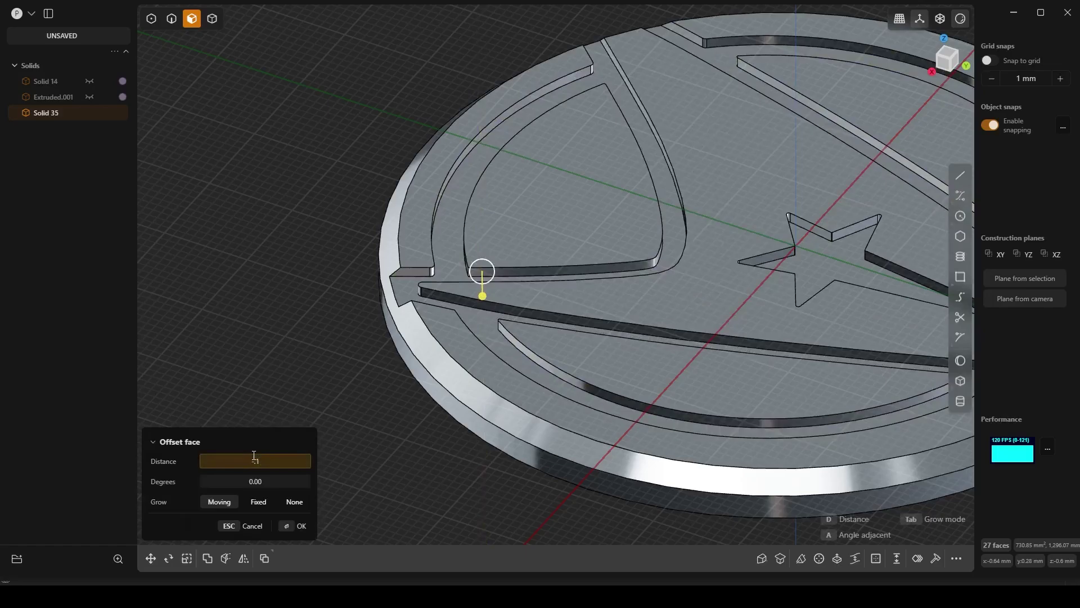
type("-0.1")
key("Return")
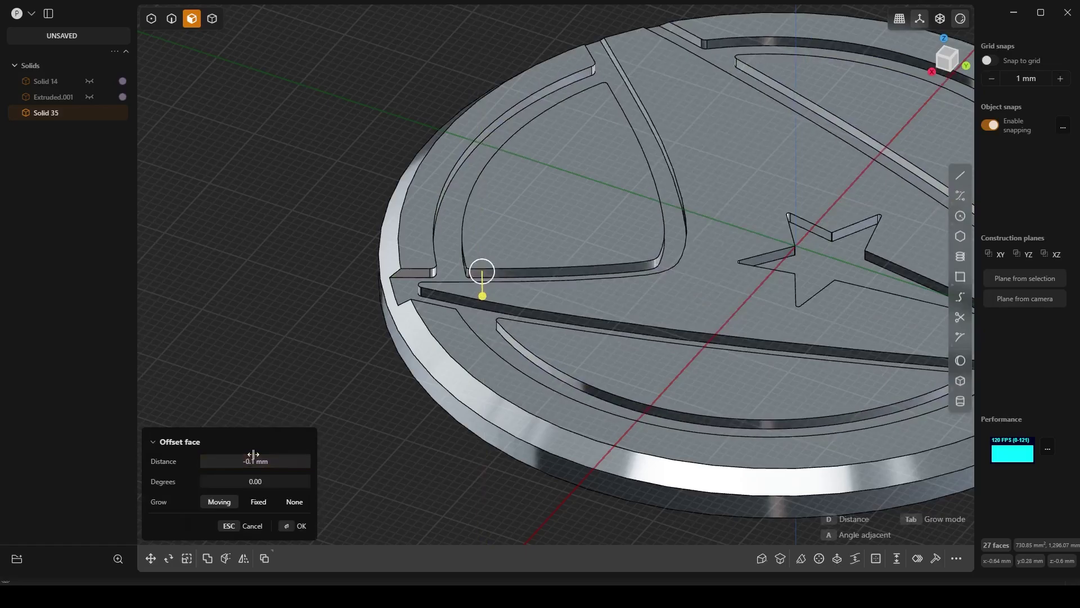
left_click(288, 529)
- Show the hidden delta-and-ring solid and the star again on the base disc
middle_click_drag(446, 234, 582, 232)
middle_click_drag(582, 232, 568, 450, "shift")
scroll(568, 450, "down", 4)
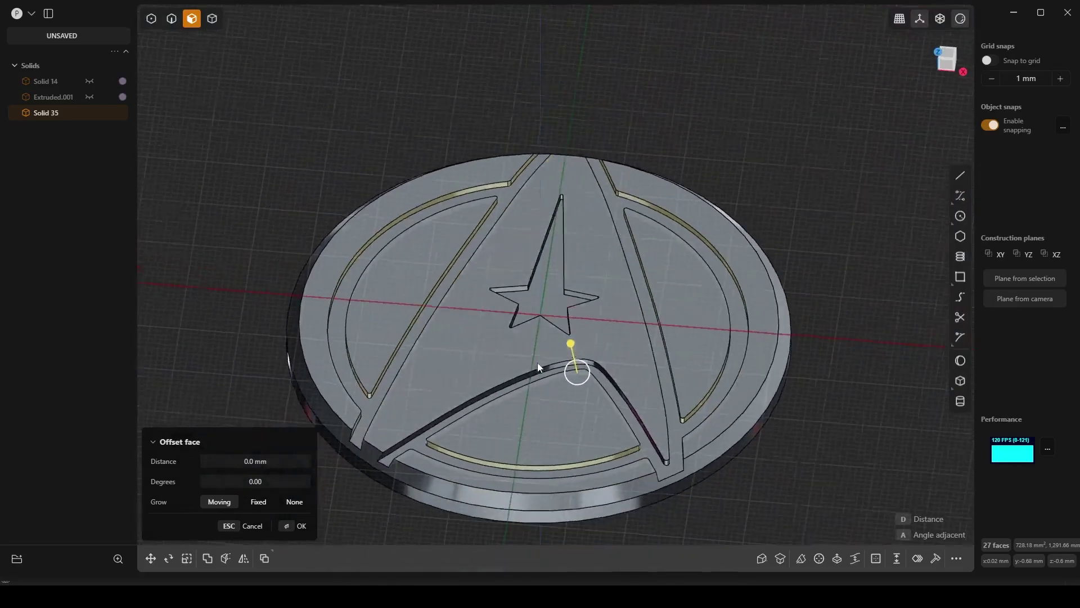
middle_click_drag(538, 367, 557, 335)
left_click(92, 83)
left_click(89, 97)
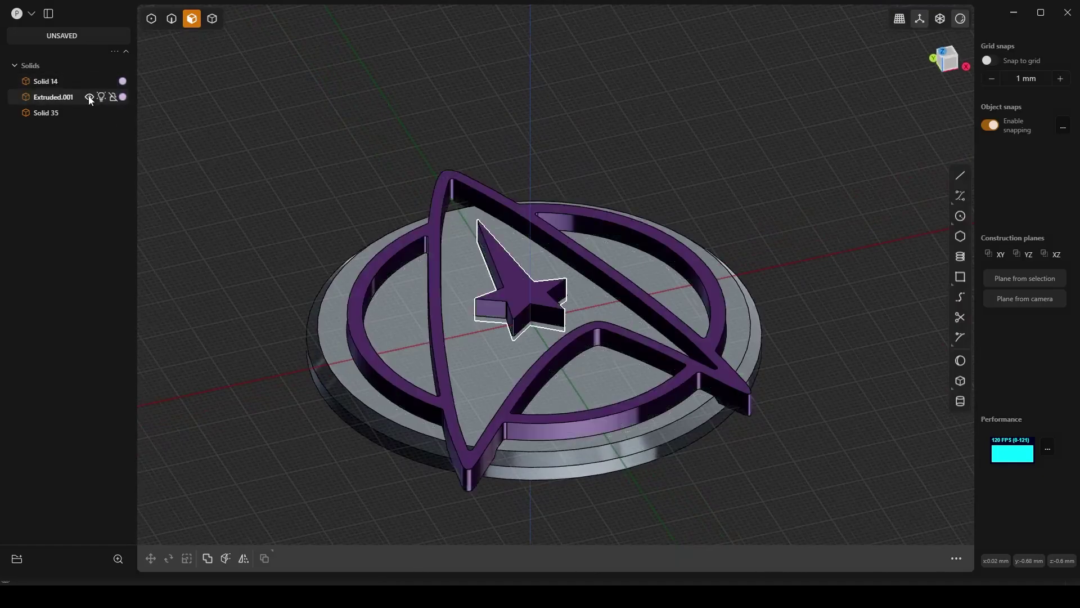
middle_click_drag(674, 147, 655, 158)
- Duplicate the grooved base disc as a body, move the copy about -99.93 mm along X, and clear the selection
left_click(209, 21)
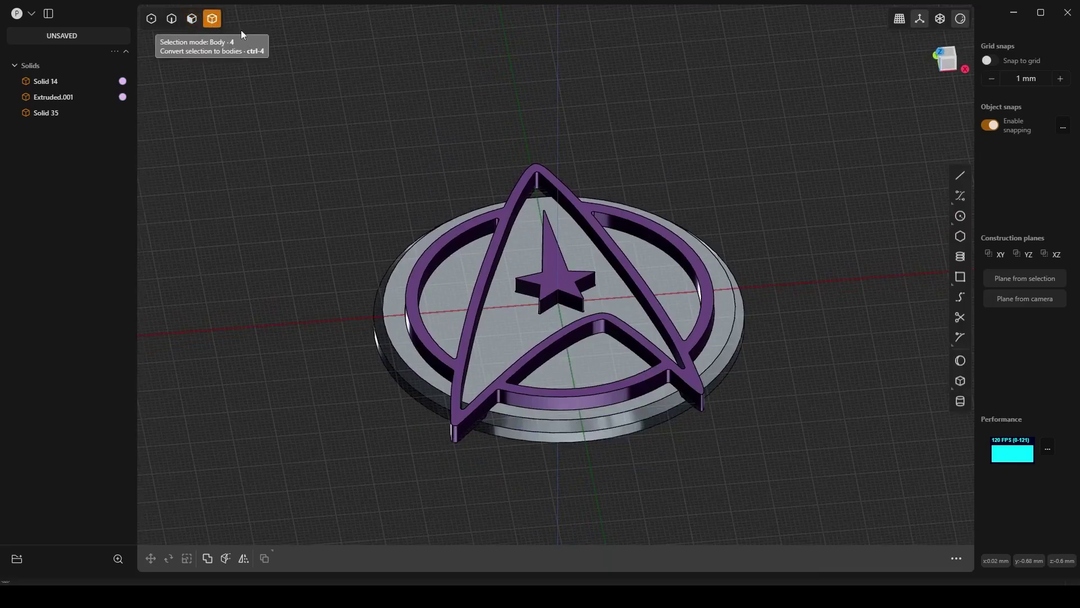
left_click(390, 272)
scroll(307, 256, "down", 3)
middle_click_drag(306, 256, 416, 277, "shift")
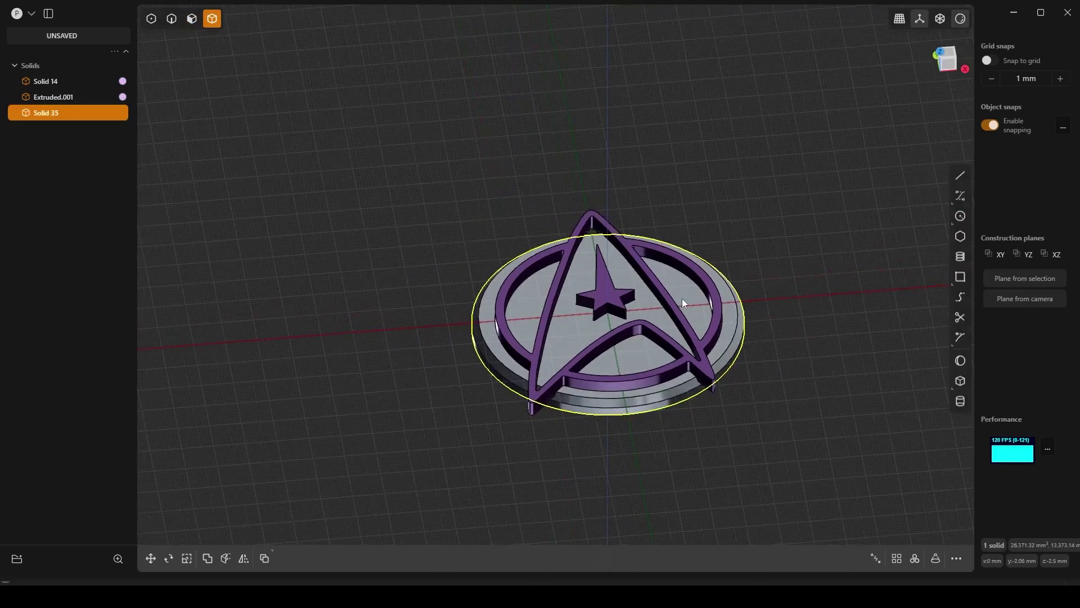
key("ctrl+d")
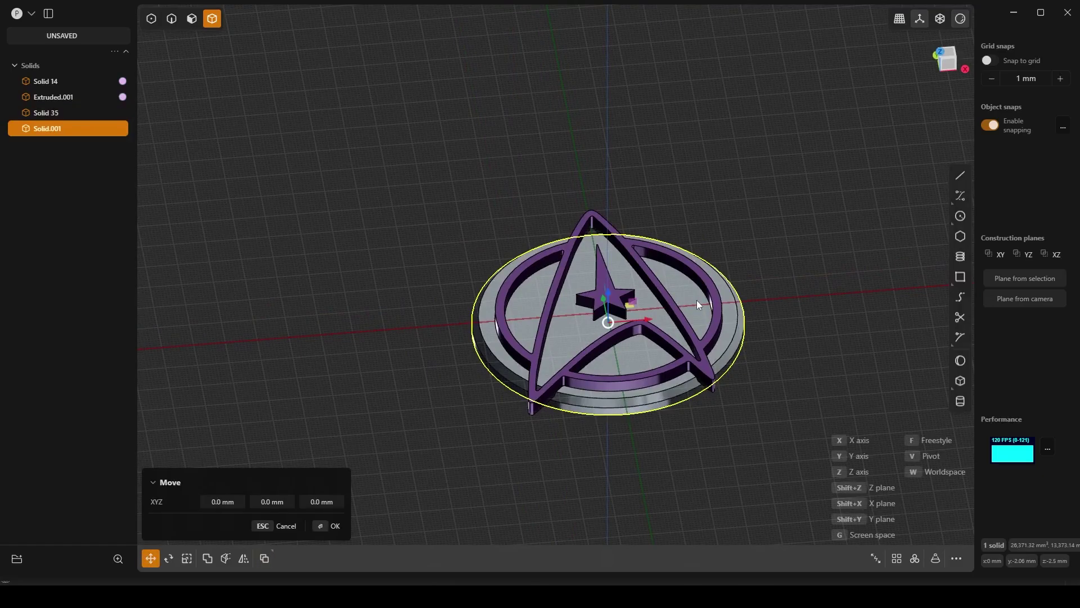
key("x")
left_click(376, 285)
right_click(377, 284)
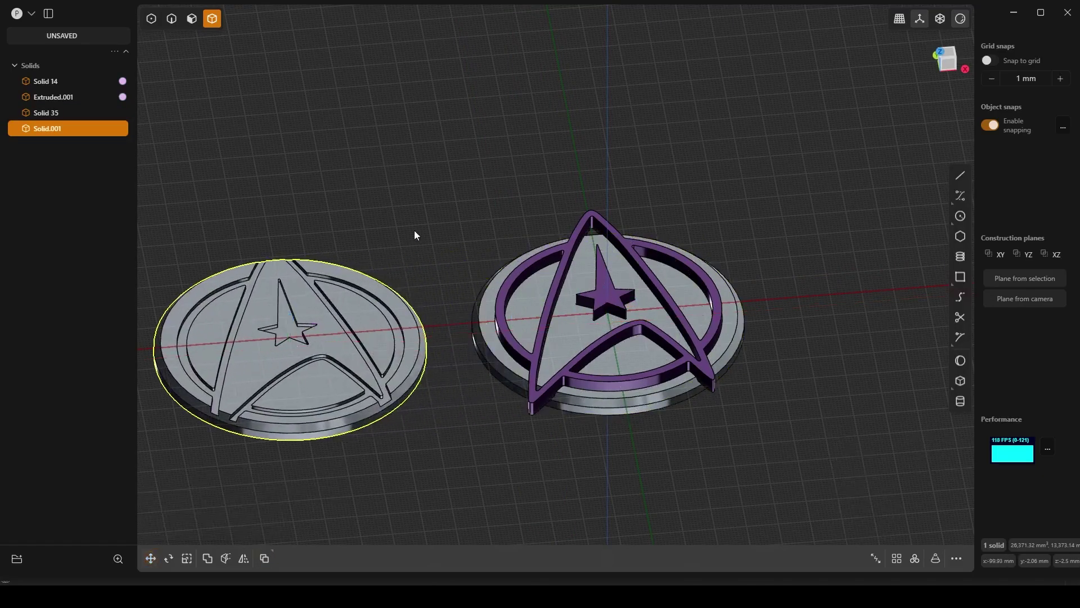
left_click(415, 232)
- Select the duplicated disc and examine its star recess and delta grooves from several angles
middle_click_drag(419, 296, 506, 287, "shift")
middle_click_drag(449, 160, 563, 188, "shift")
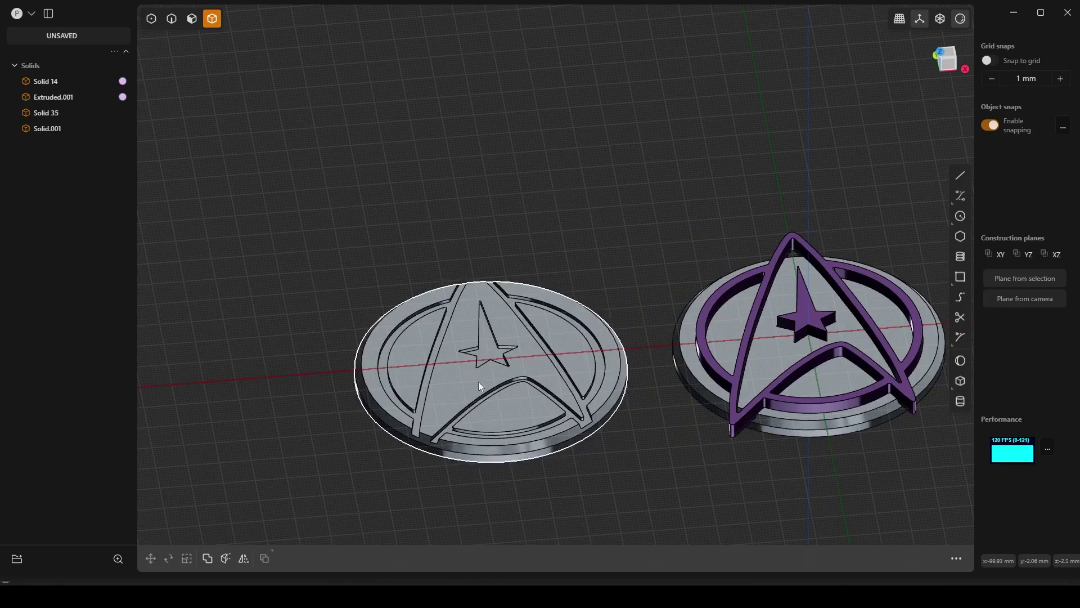
middle_click_drag(478, 381, 566, 376)
left_click(543, 318)
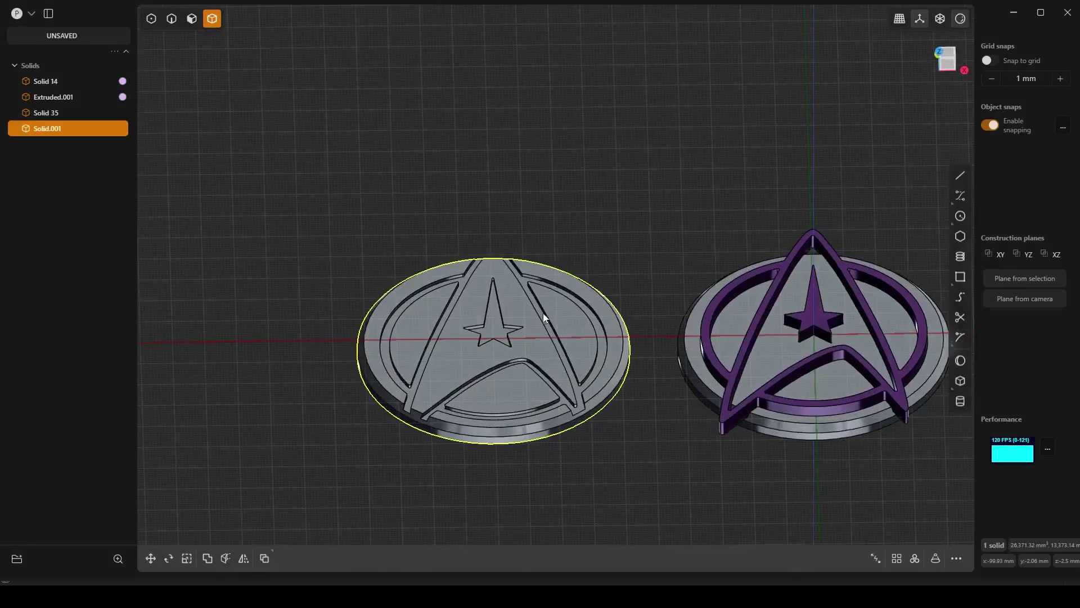
middle_click_drag(455, 362, 365, 272)
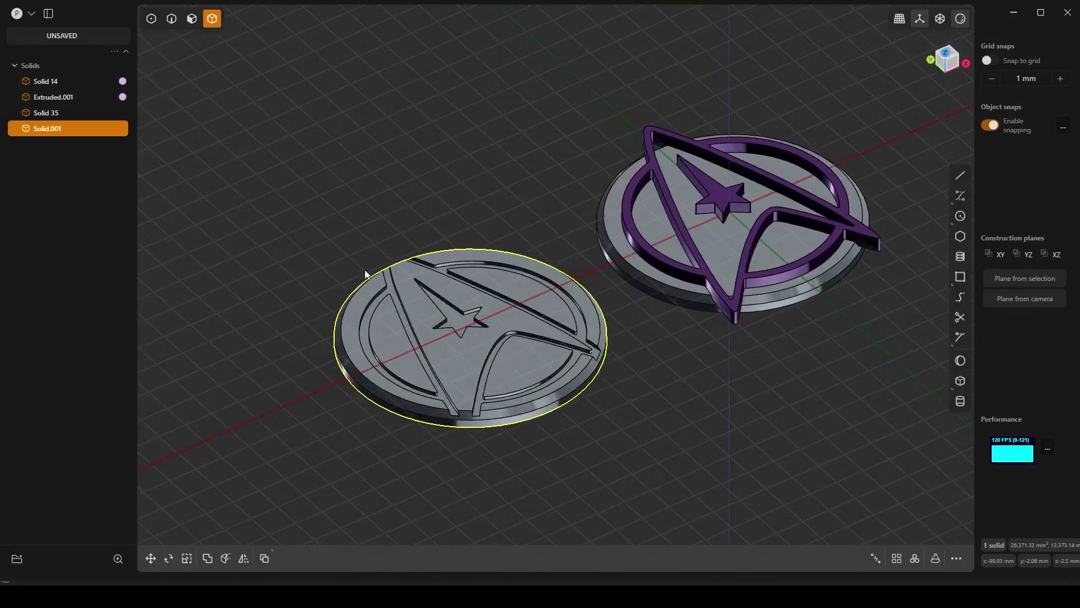